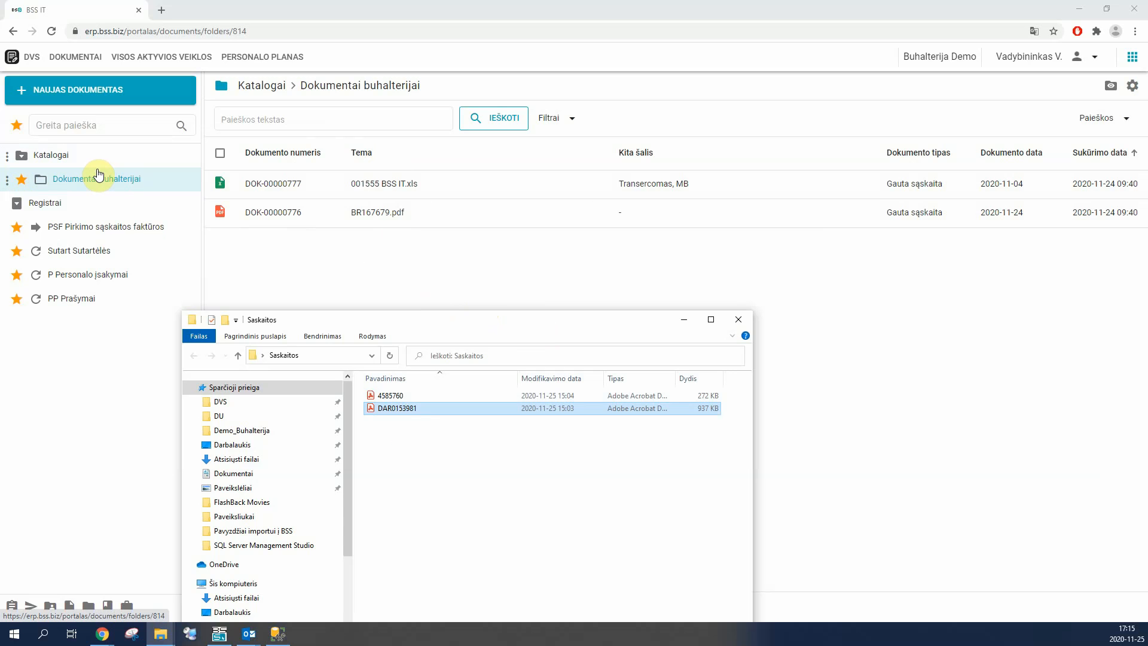
Step: Add DAR0153981.pdf from the Saskaitos folder to the Dokumentai buhalterijai catalogue for upload
left_click(383, 396, "ctrl")
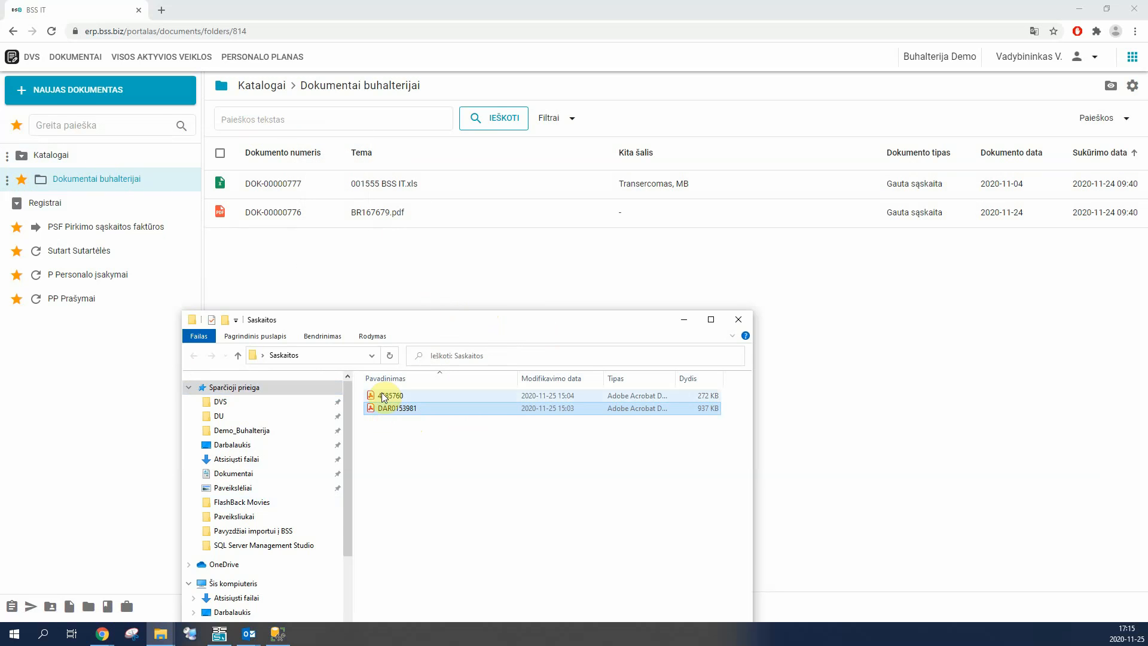
left_click(405, 409)
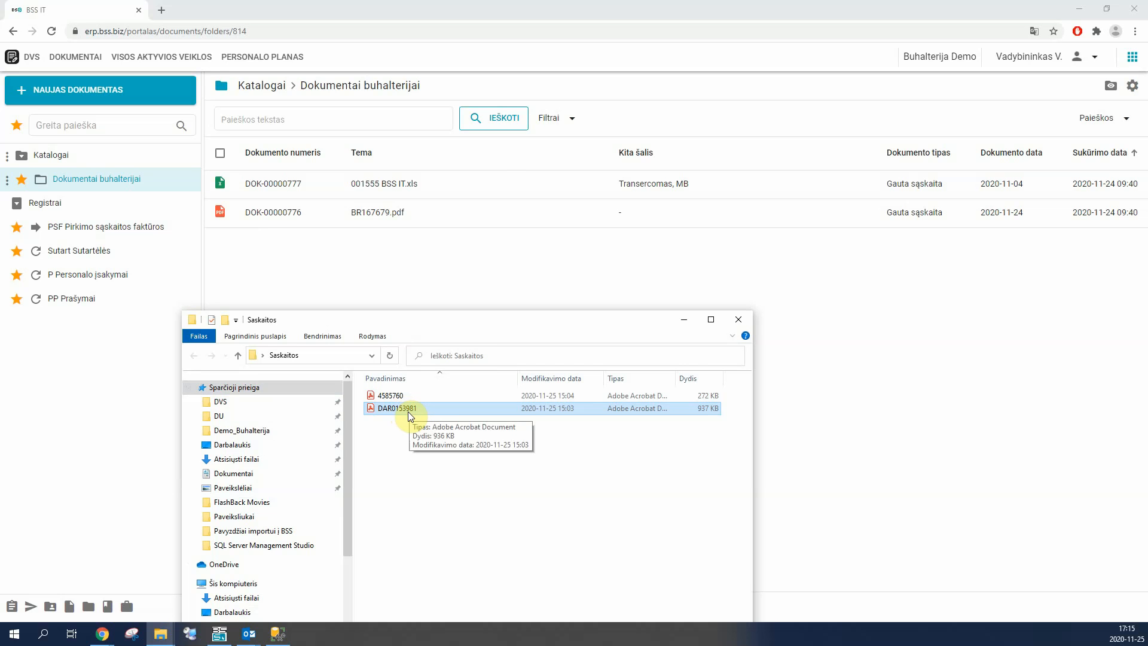
left_click_drag(408, 412, 448, 241)
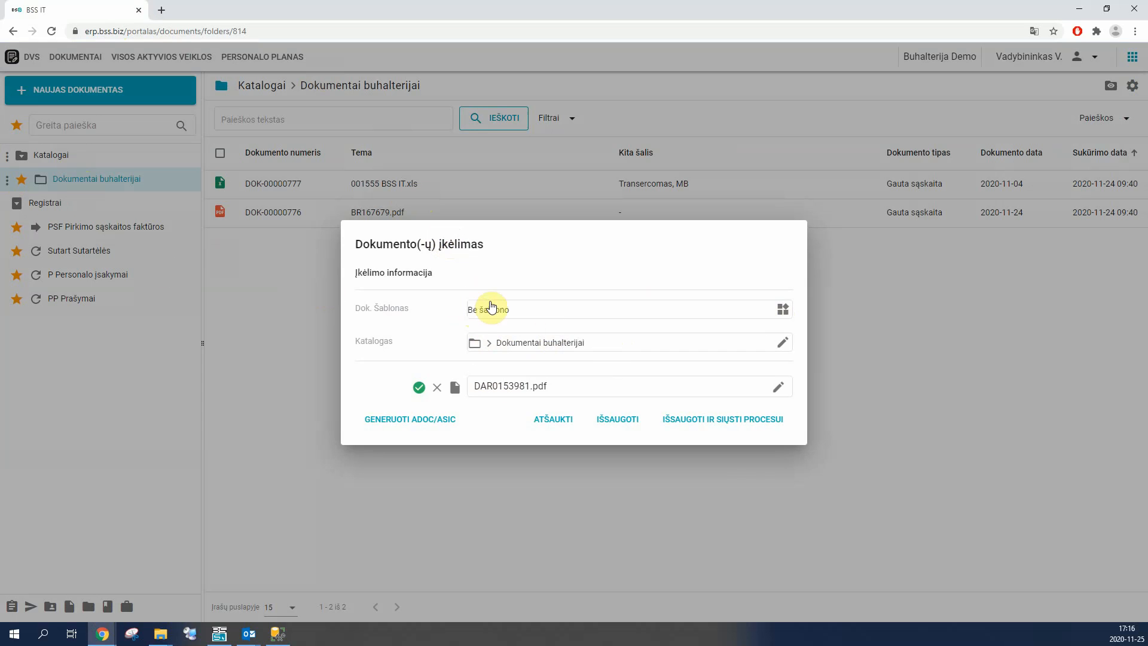
Step: Assign the Pirkimo sąskaita document template to the uploaded file and save it to the catalogue
left_click(653, 315)
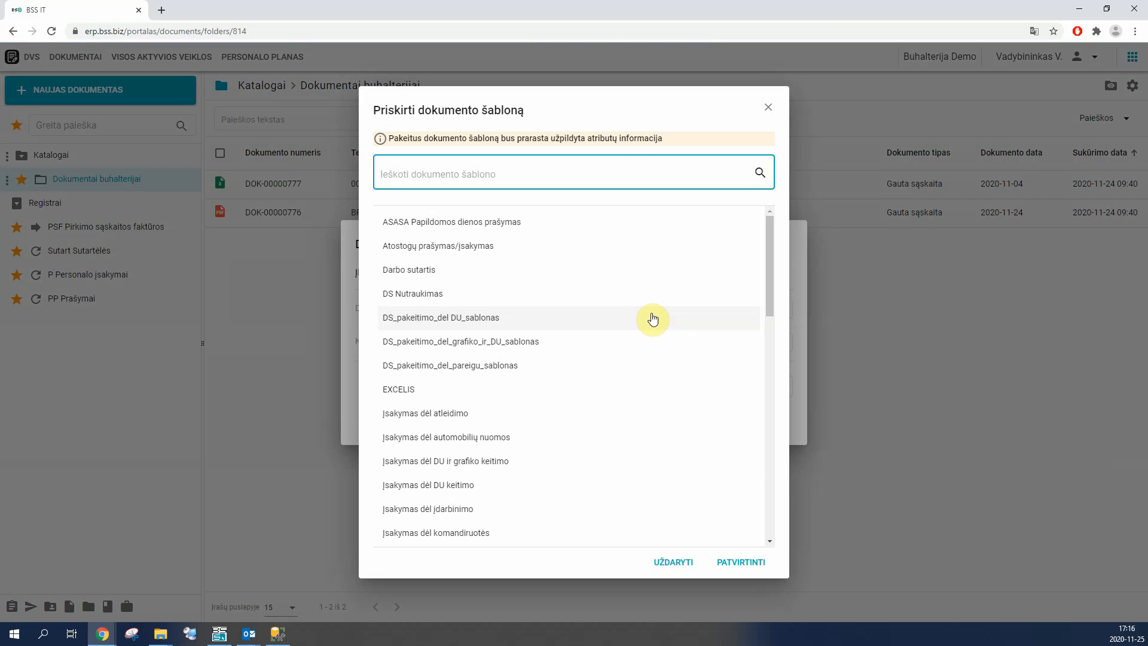
type("pirk")
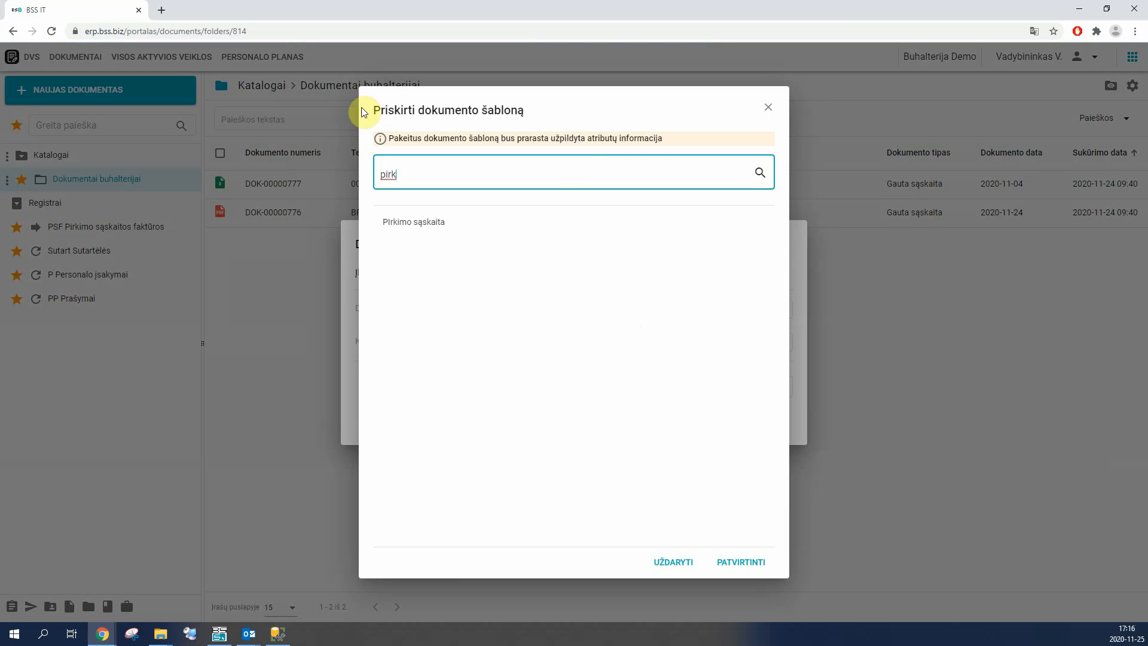
left_click(410, 222)
left_click(724, 560)
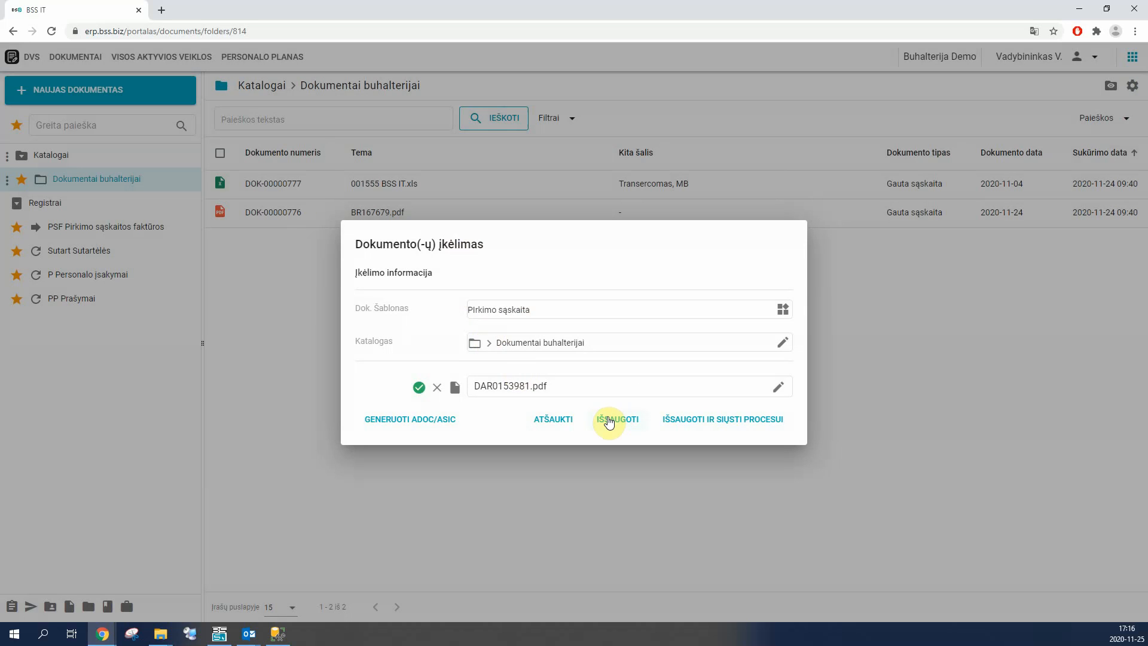
left_click(609, 422)
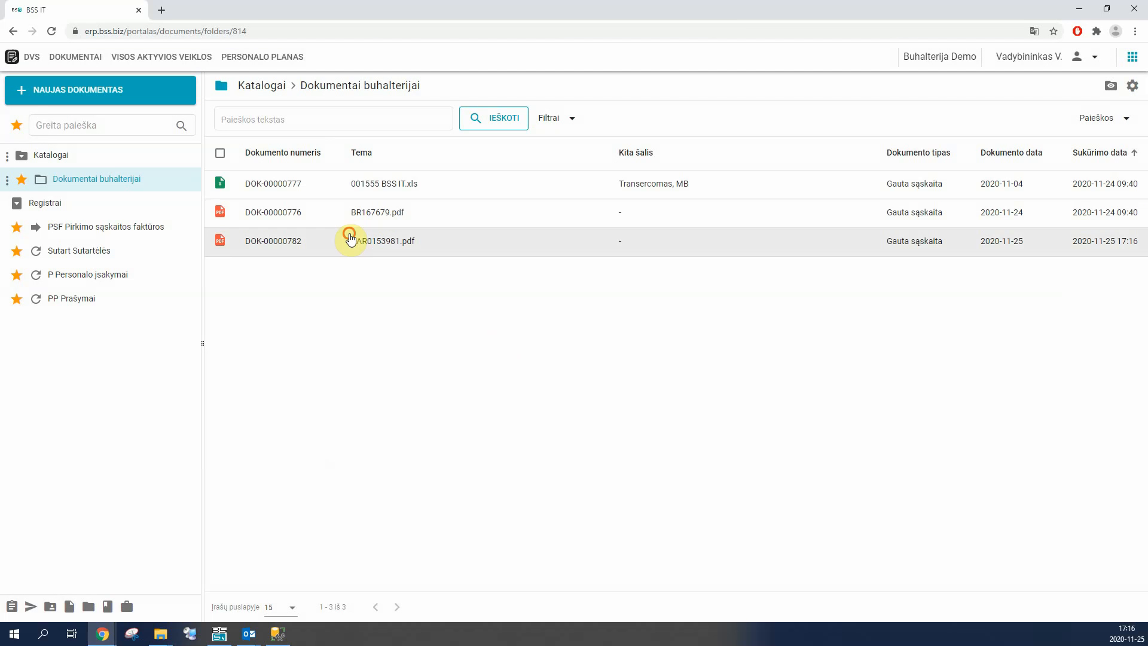
Step: Open the DAR0153981.pdf document with its preview and review its document type and information fields
left_click(351, 239)
left_click(1123, 137)
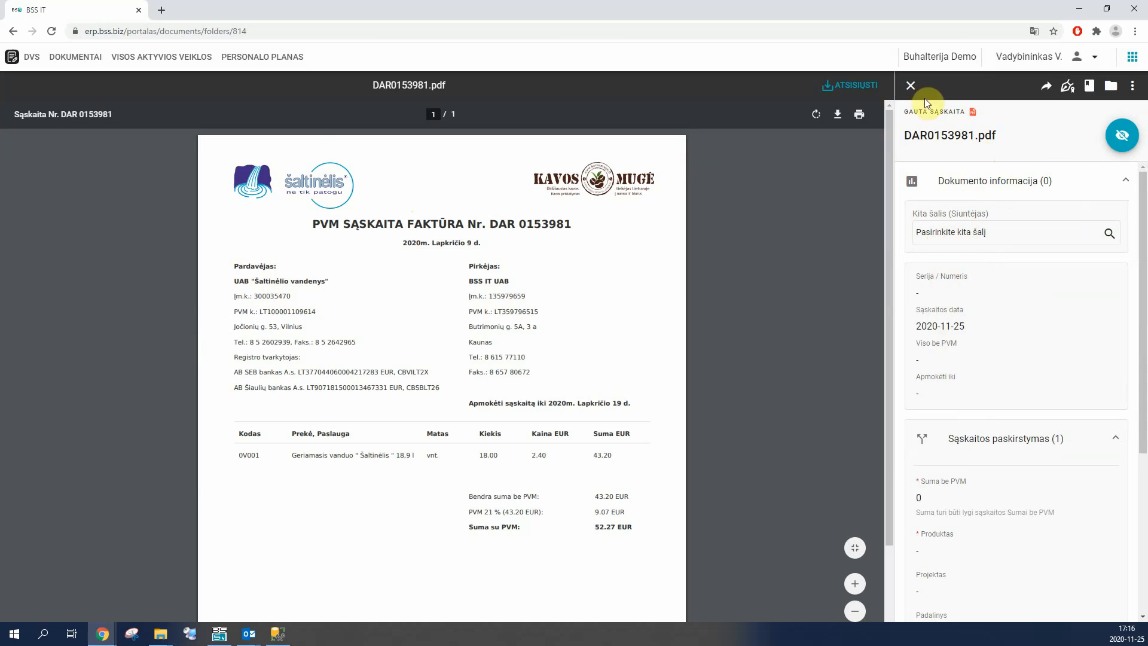
left_click_drag(901, 110, 949, 112)
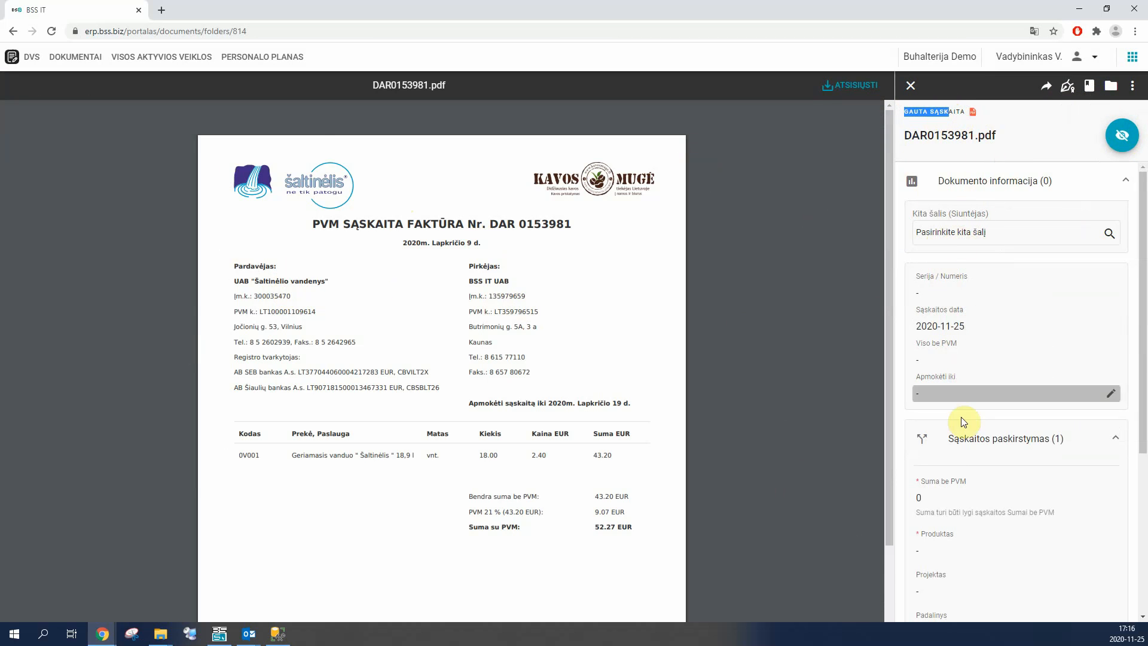
scroll(970, 553, "down", 2)
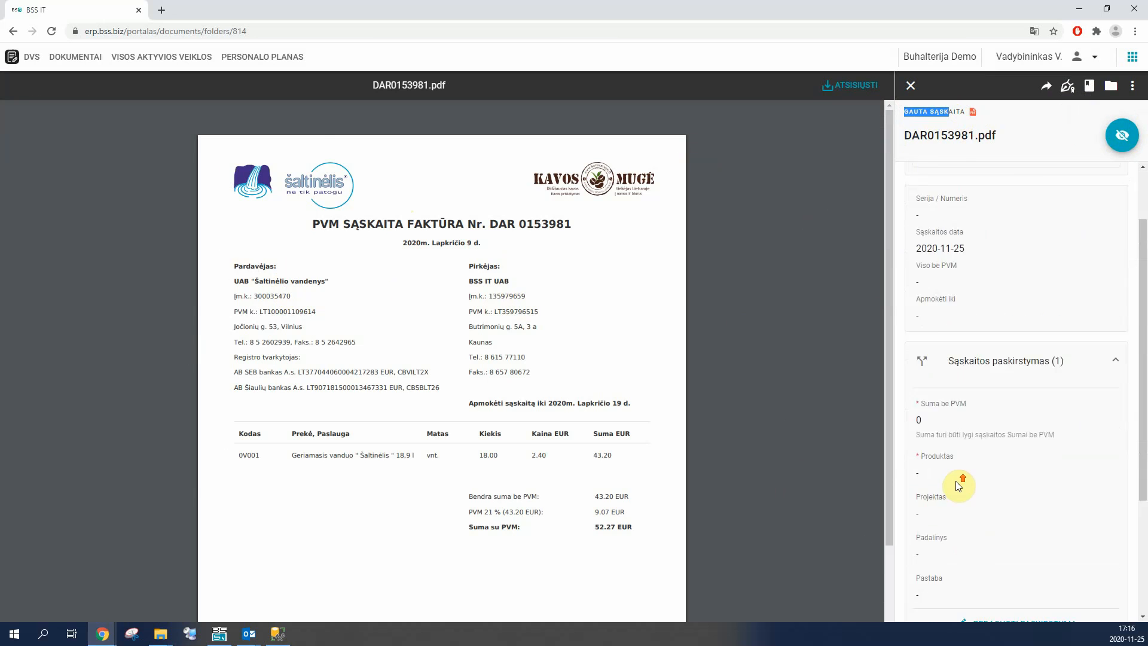
scroll(963, 491, "up", 2)
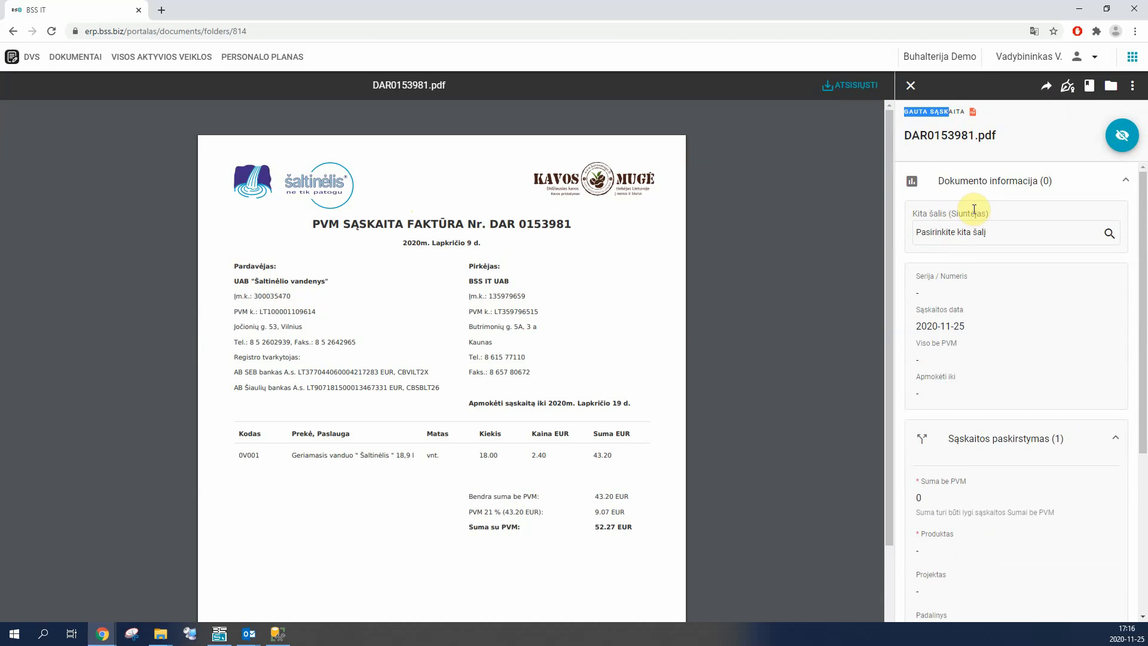
Step: Set the sender to UAB Šaltinėlio vandenys, check the company's contact details, and save the selection
left_click(957, 236)
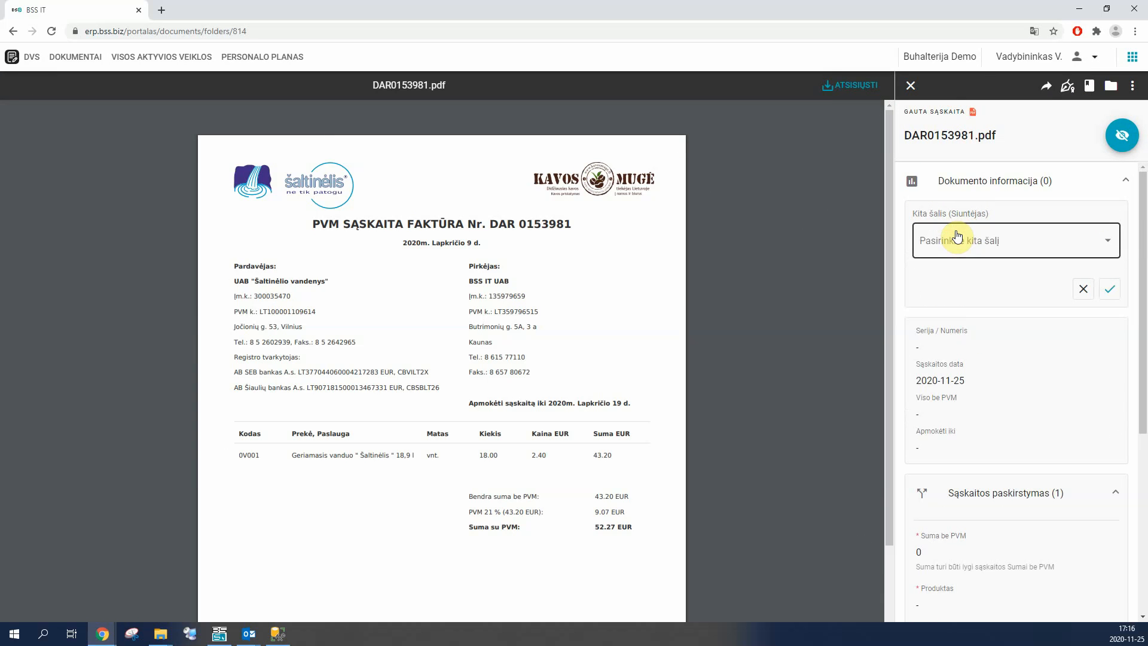
left_click(948, 237)
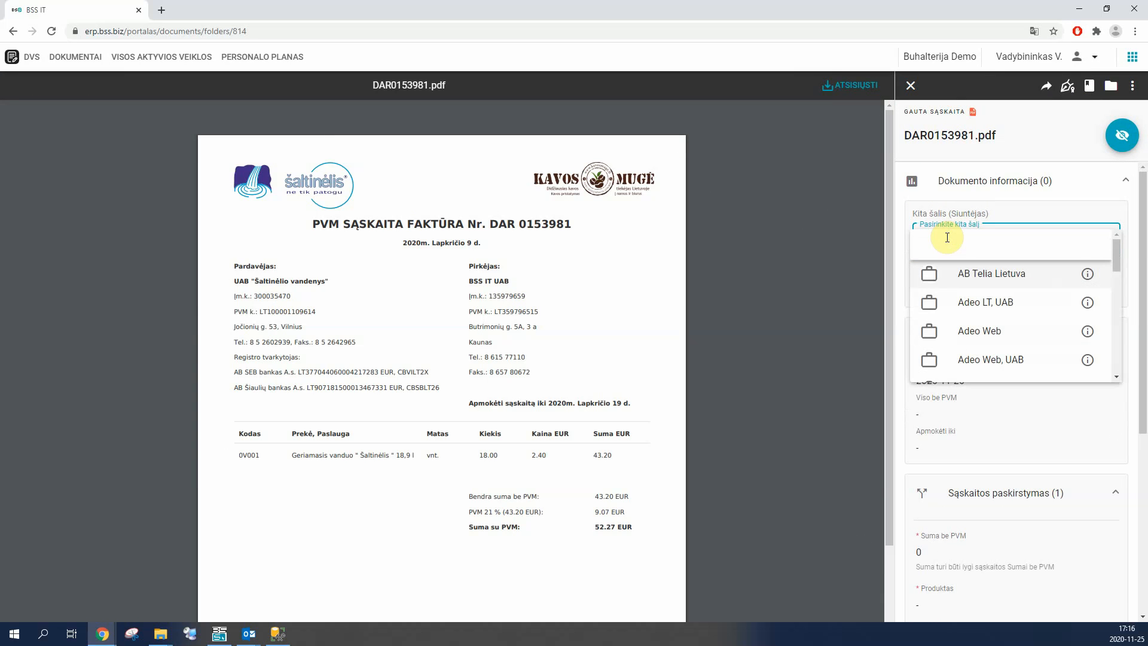
type("vand")
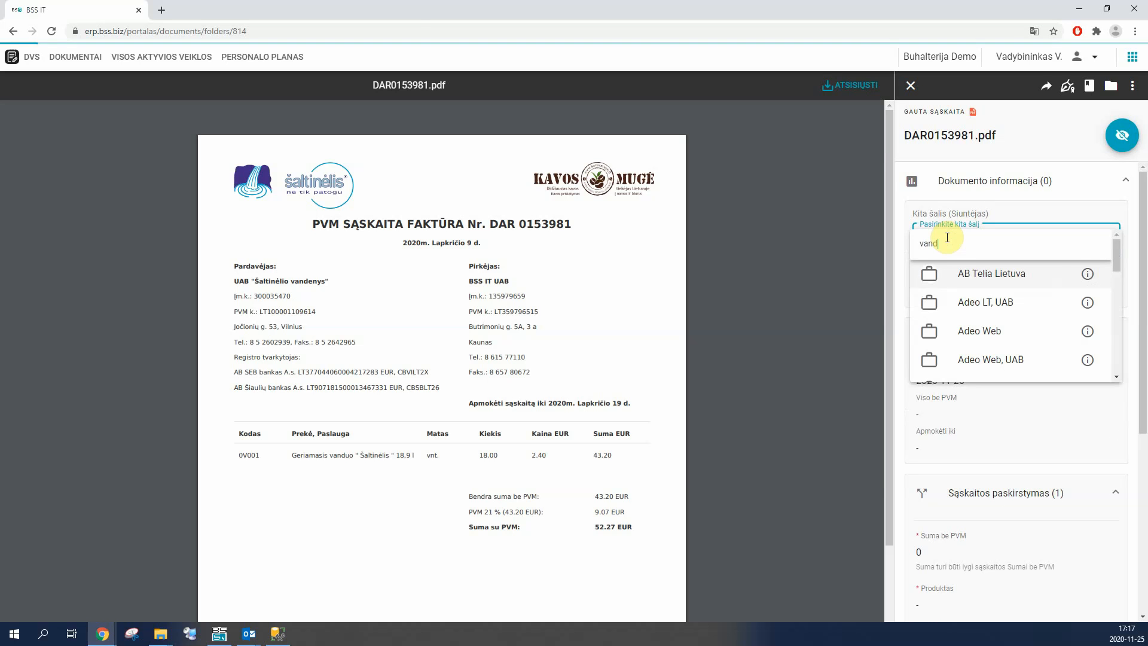
left_click(965, 265)
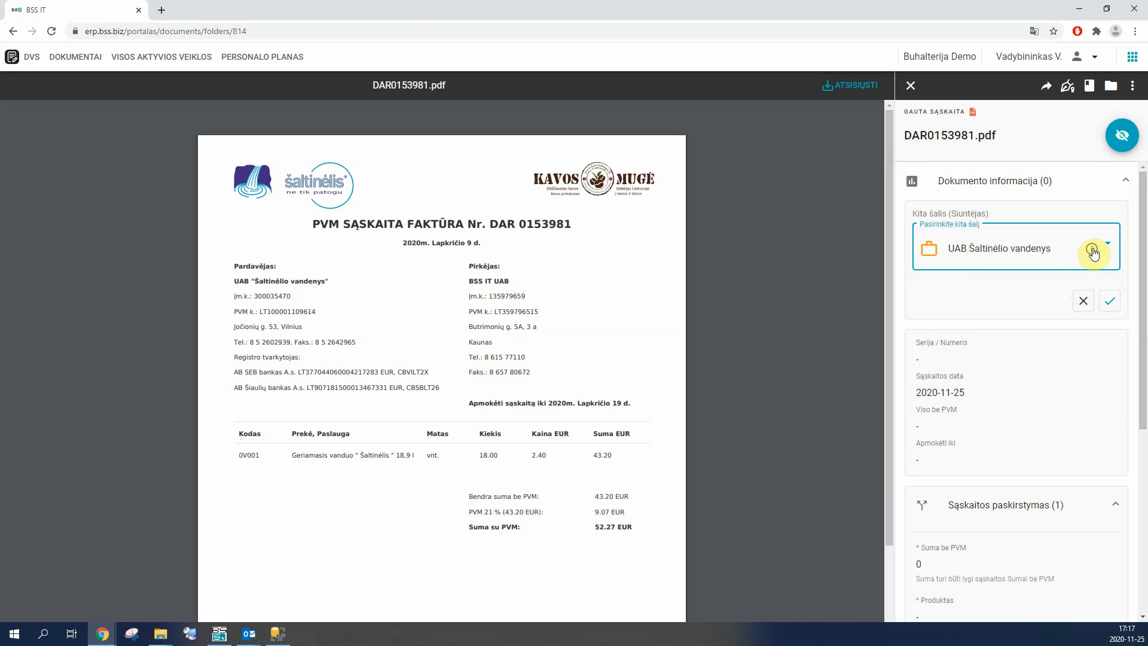
left_click(1092, 250)
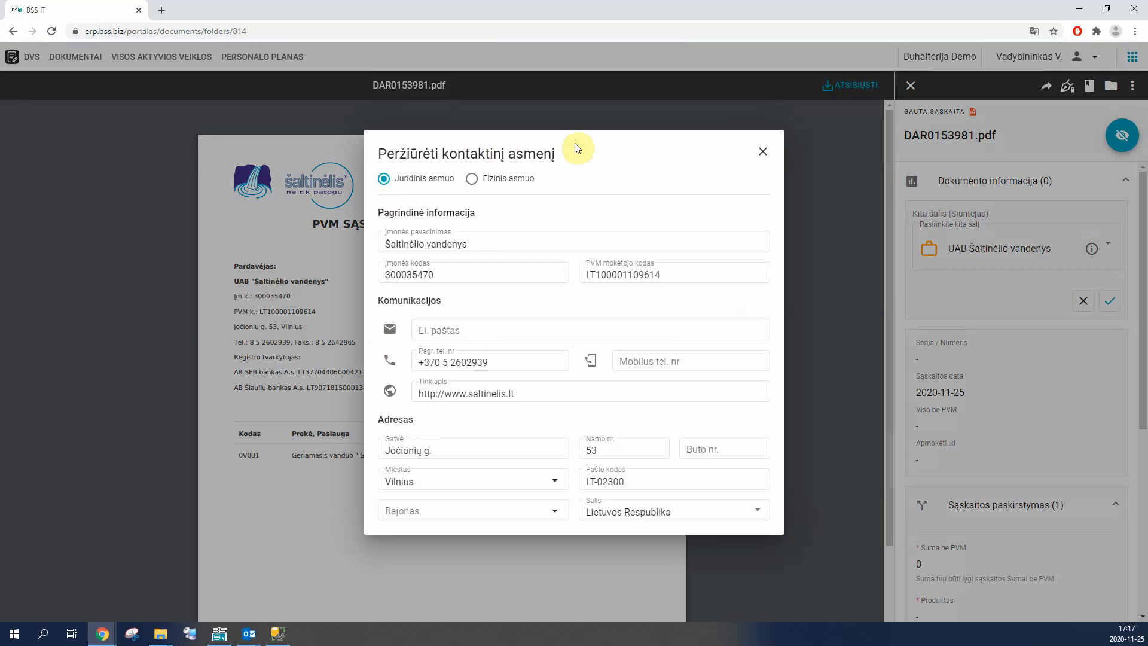
left_click(764, 154)
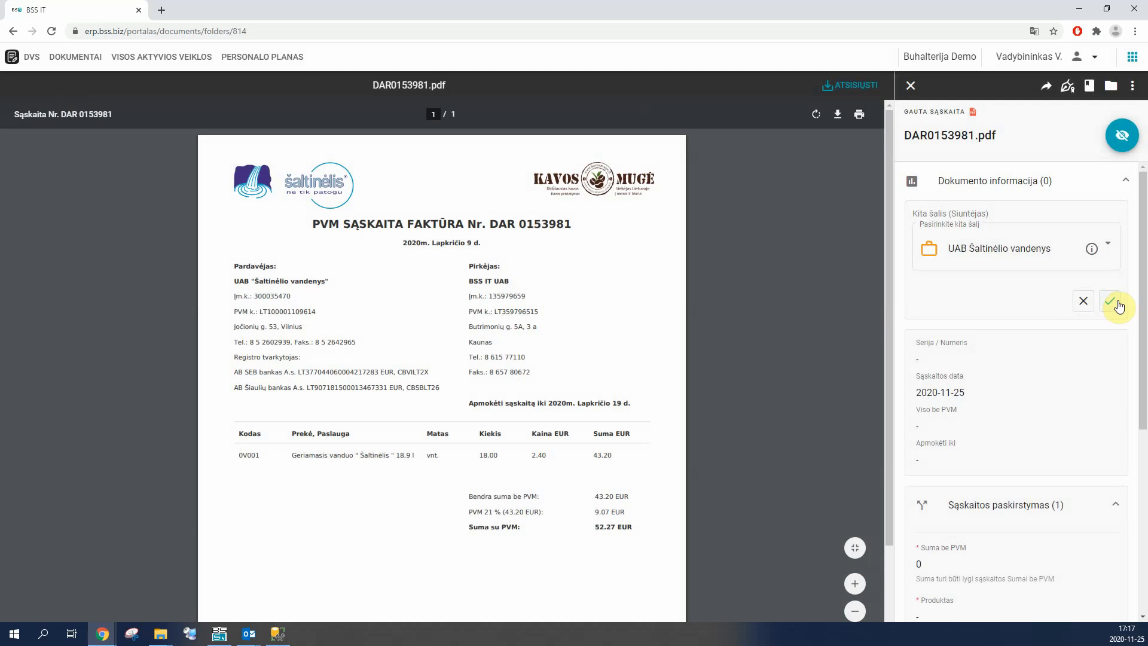
left_click(1116, 302)
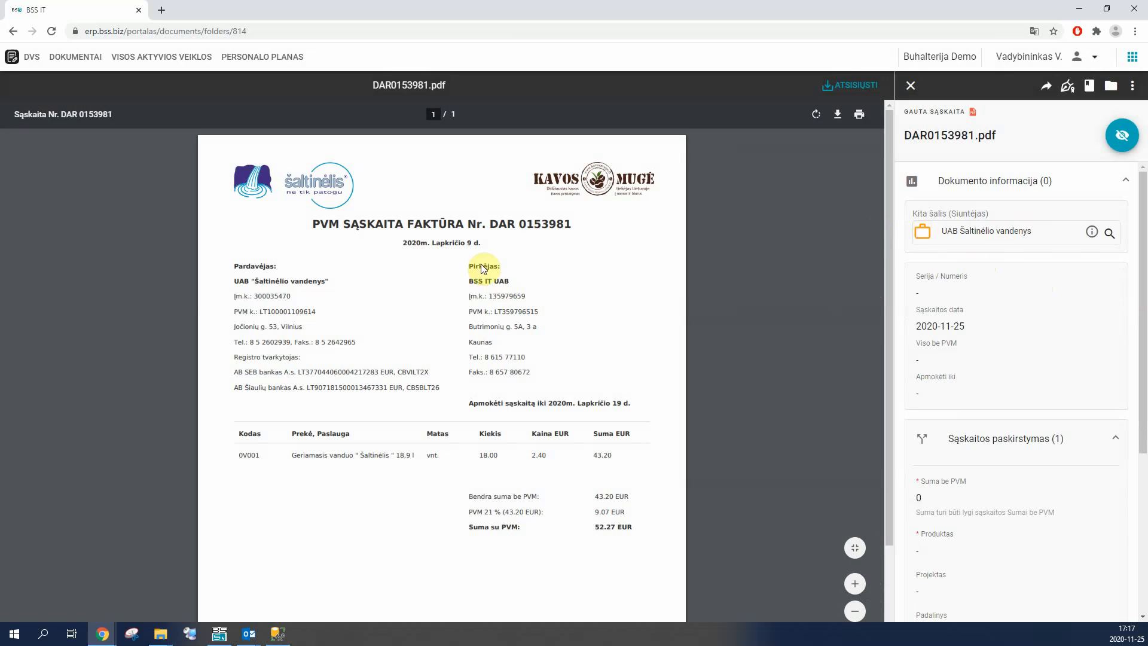
Step: Copy the invoice's series and number from the preview into Serija / Numeris and set the invoice date to 2020-11-09
left_click_drag(490, 223, 574, 231)
key("ctrl+c")
left_click(960, 295)
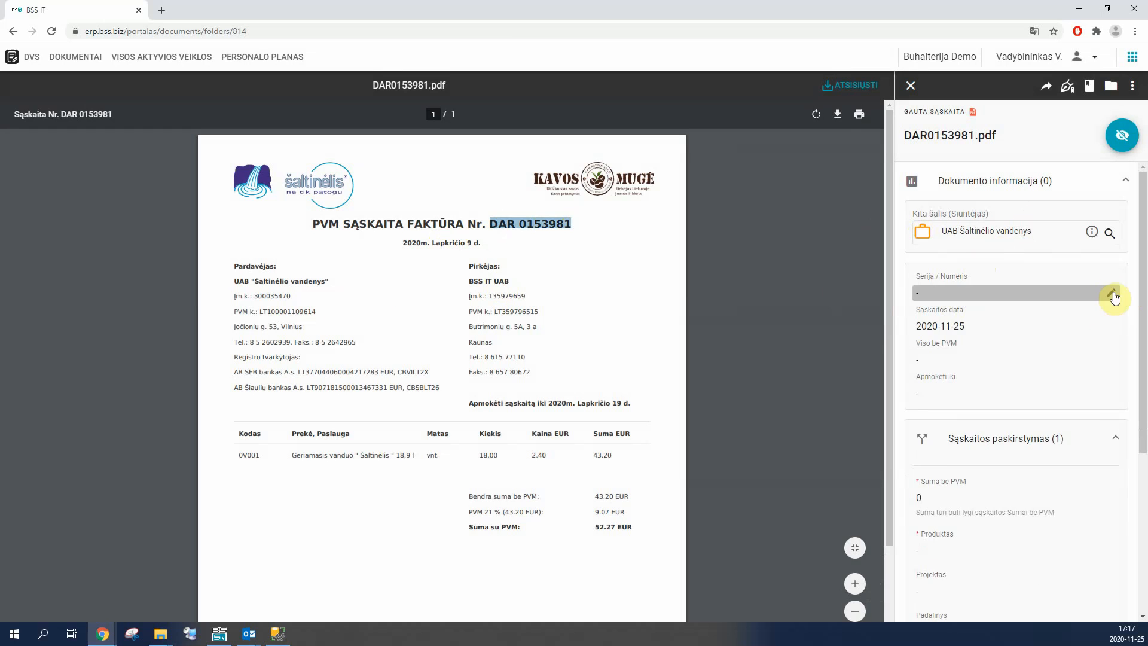
key("ctrl+v")
left_click(987, 328)
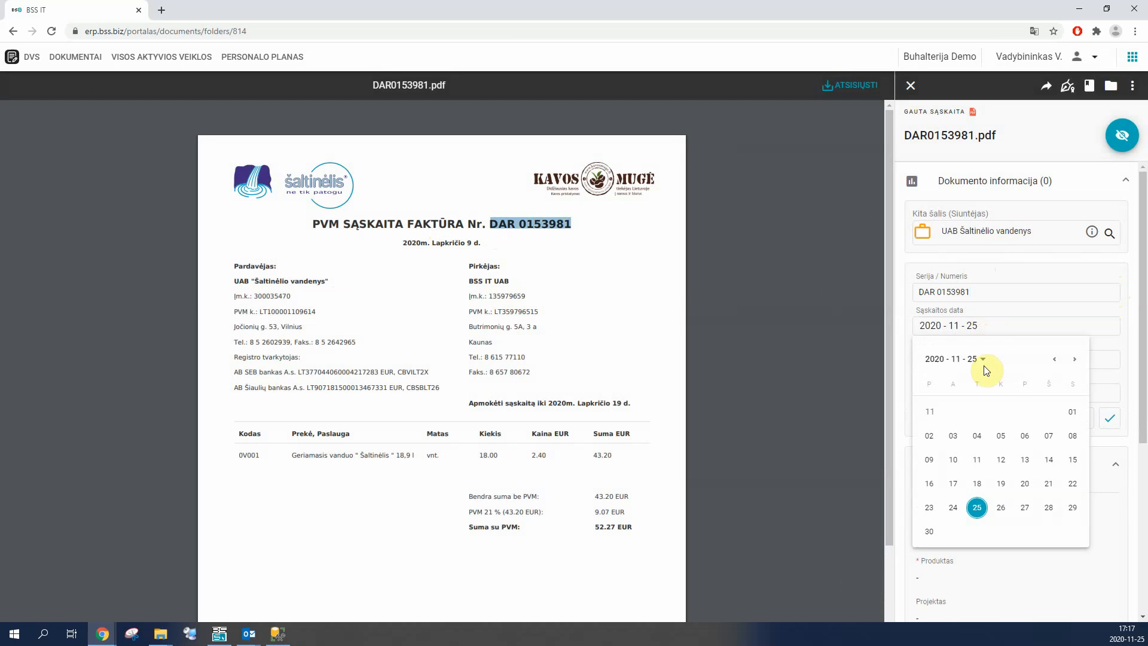
left_click(929, 460)
Step: Set the total without VAT to 43,2 and the payment due date to 2020-11-19, and save the invoice details
left_click(947, 360)
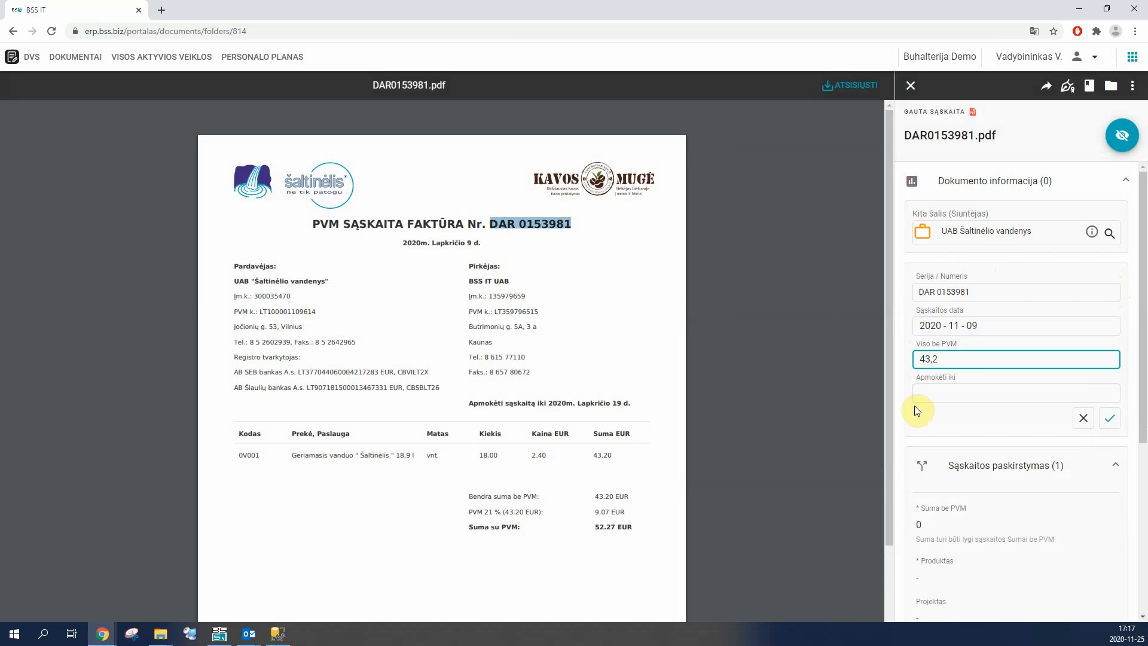
left_click(929, 394)
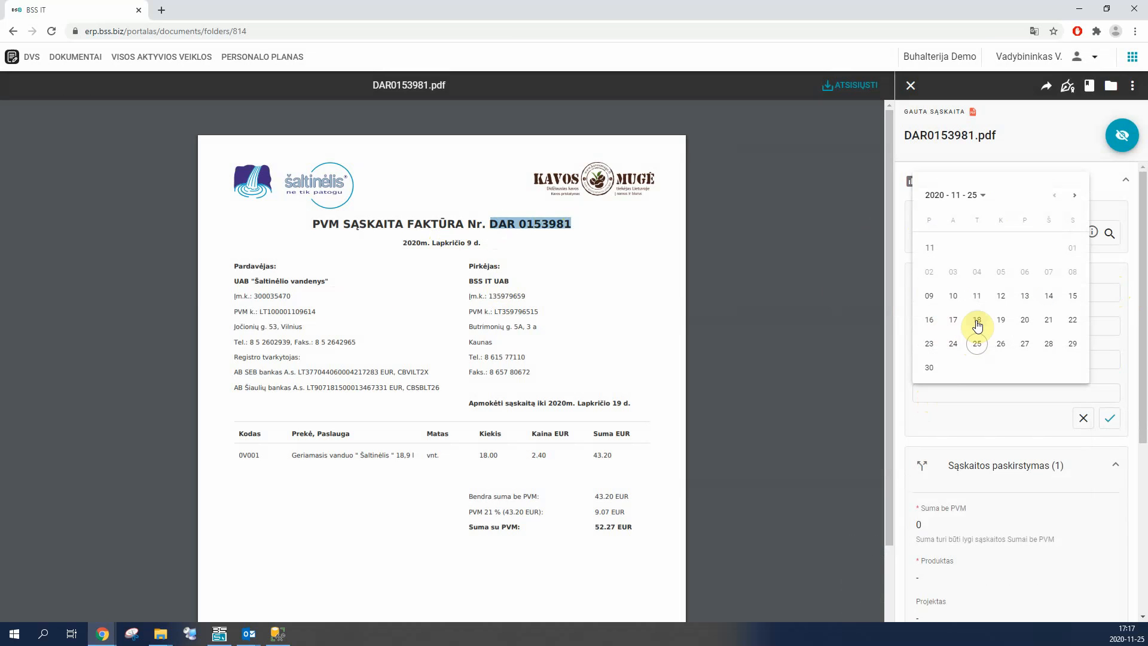
left_click(1002, 321)
left_click(1110, 418)
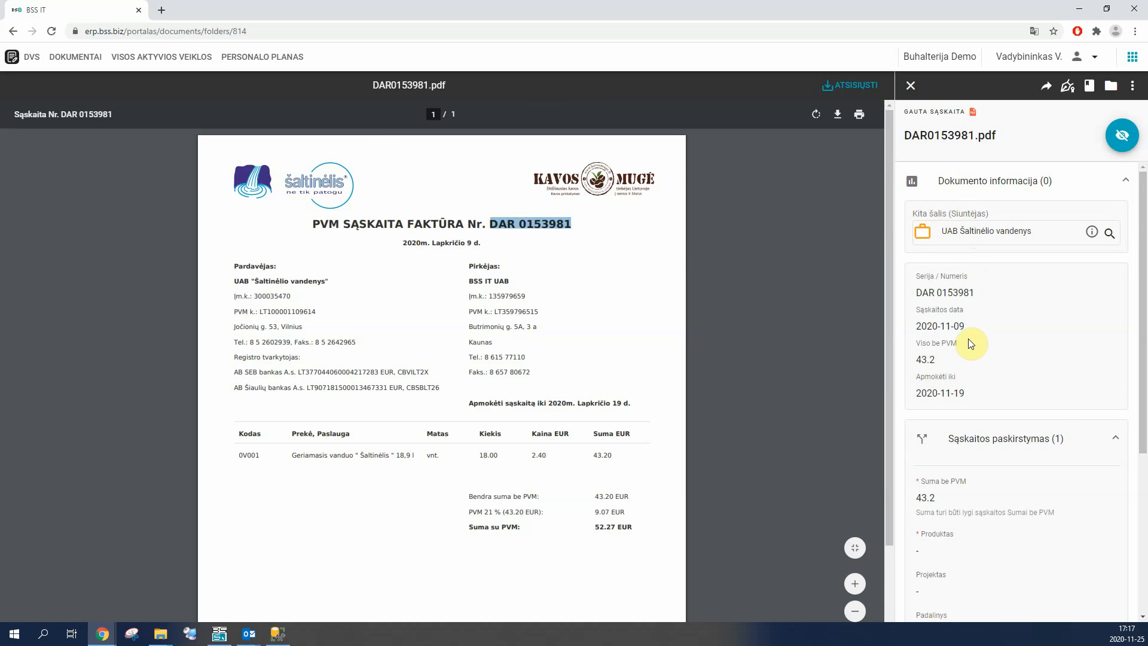
Step: Set the product in the invoice allocation to Vandens sąnaudos
scroll(1009, 431, "down", 1)
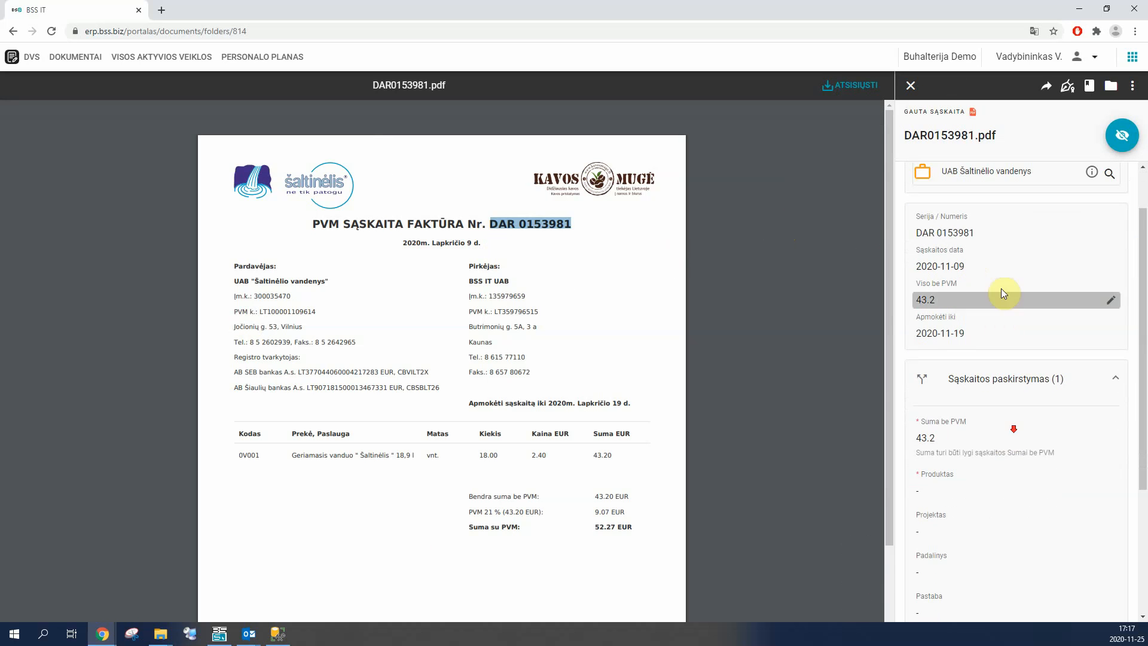
scroll(934, 420, "down", 2)
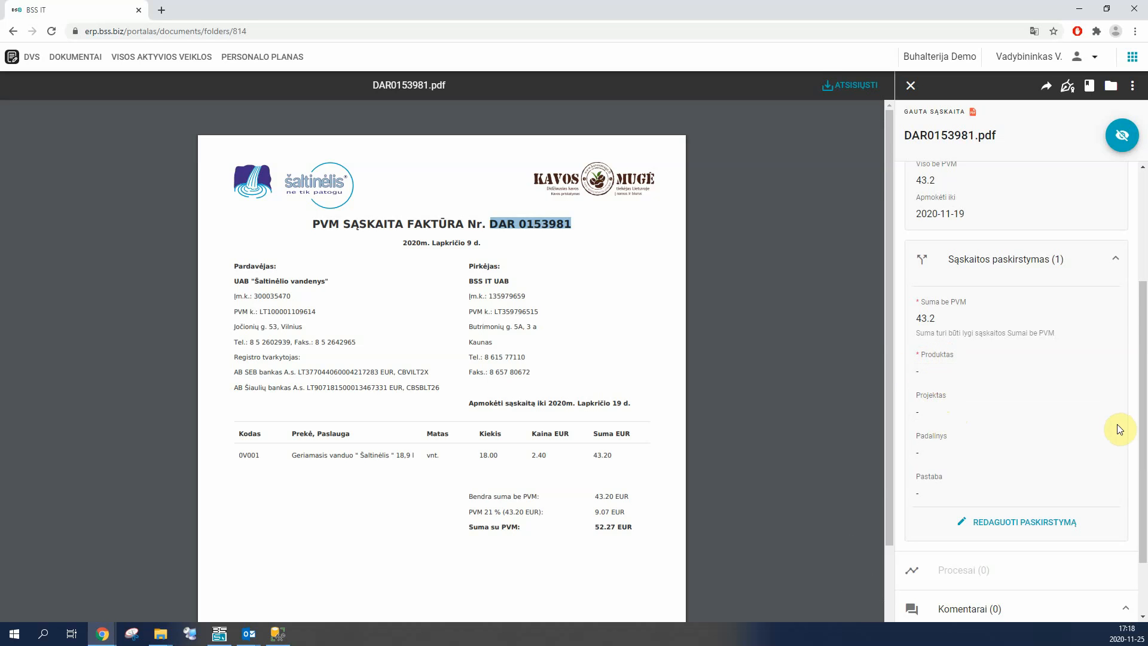
left_click(969, 374)
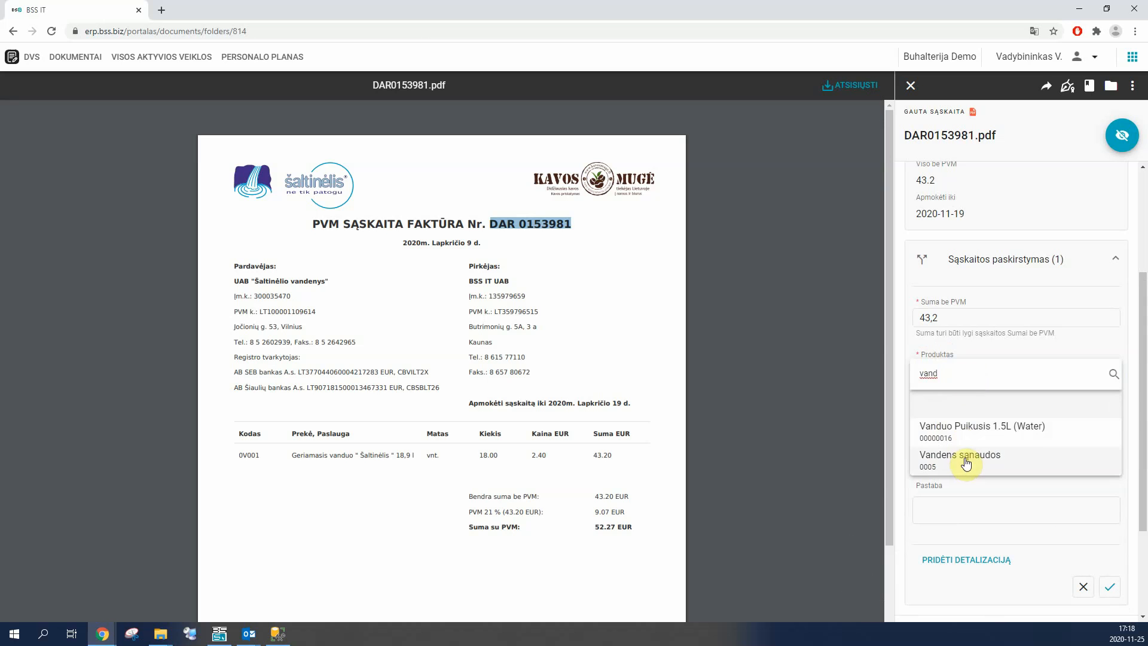
left_click(966, 462)
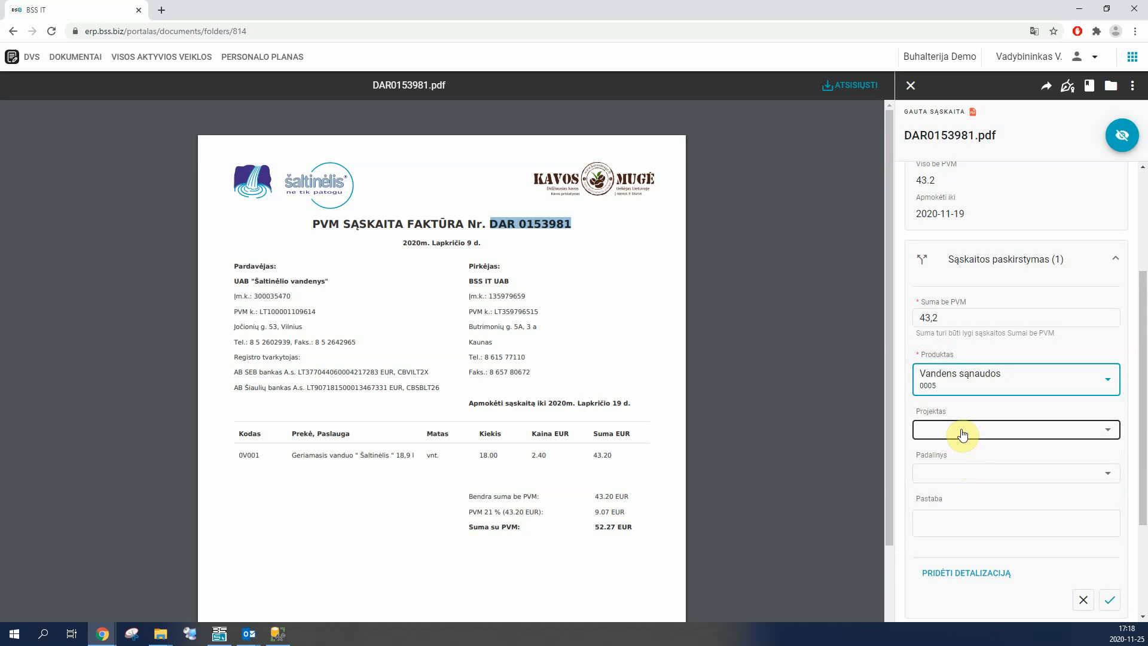
Step: Set the allocation's project to Projektas Varšuvoje and its department to Administracija, and save the allocation
left_click(963, 432)
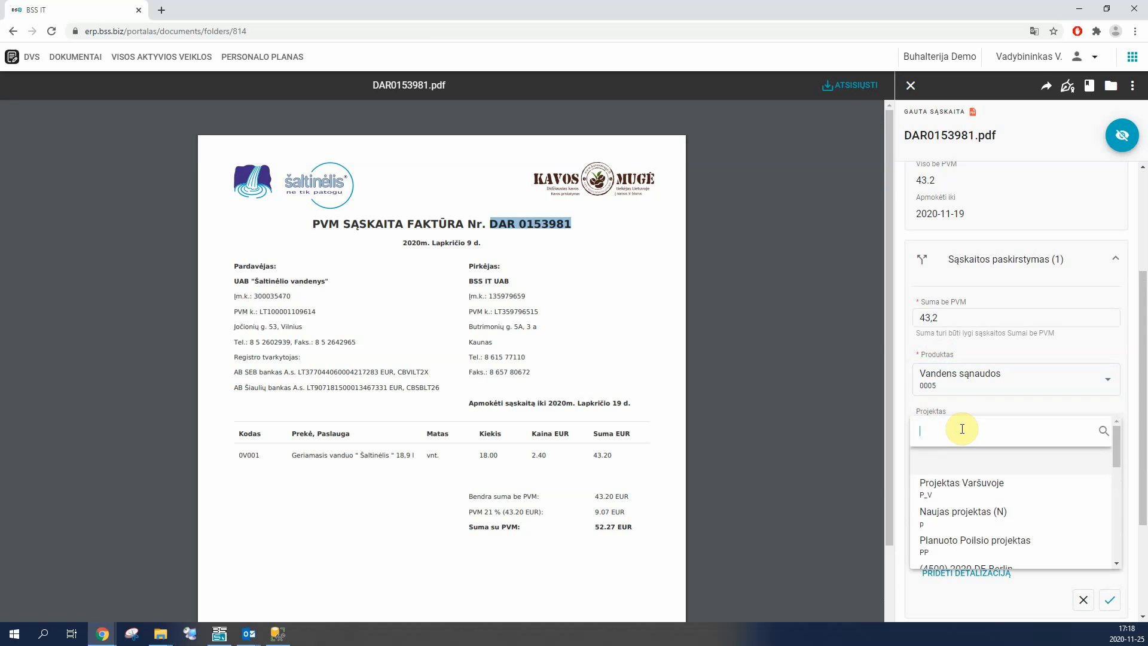
left_click(957, 483)
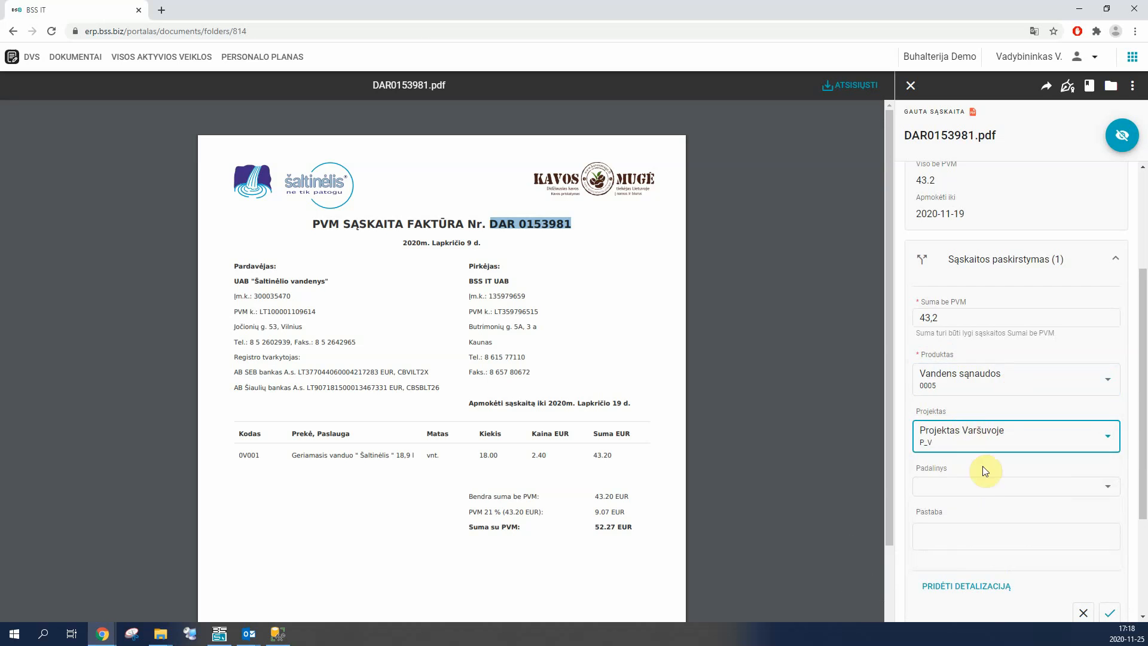
left_click(981, 483)
left_click(952, 419)
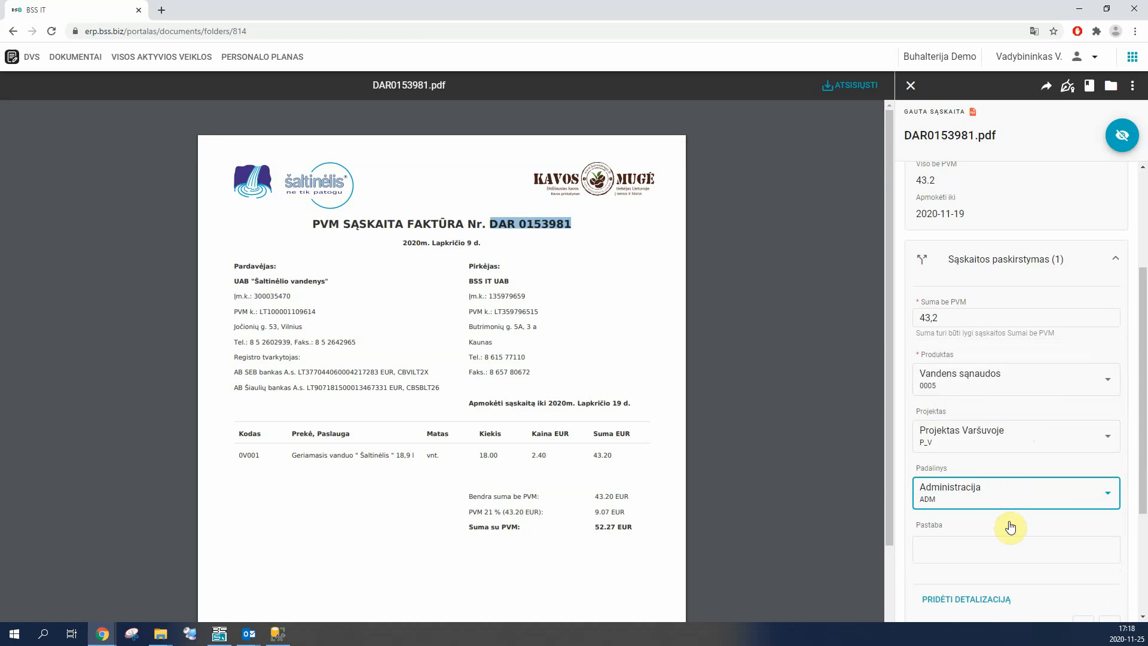
scroll(1068, 528, "down", 2)
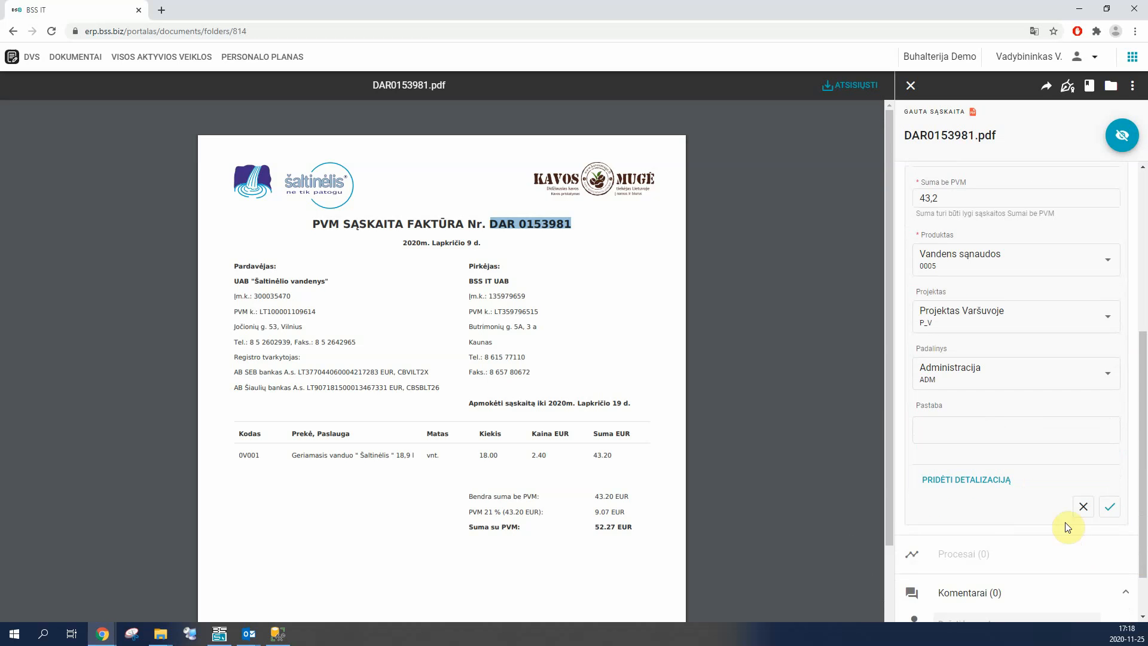
left_click(1109, 507)
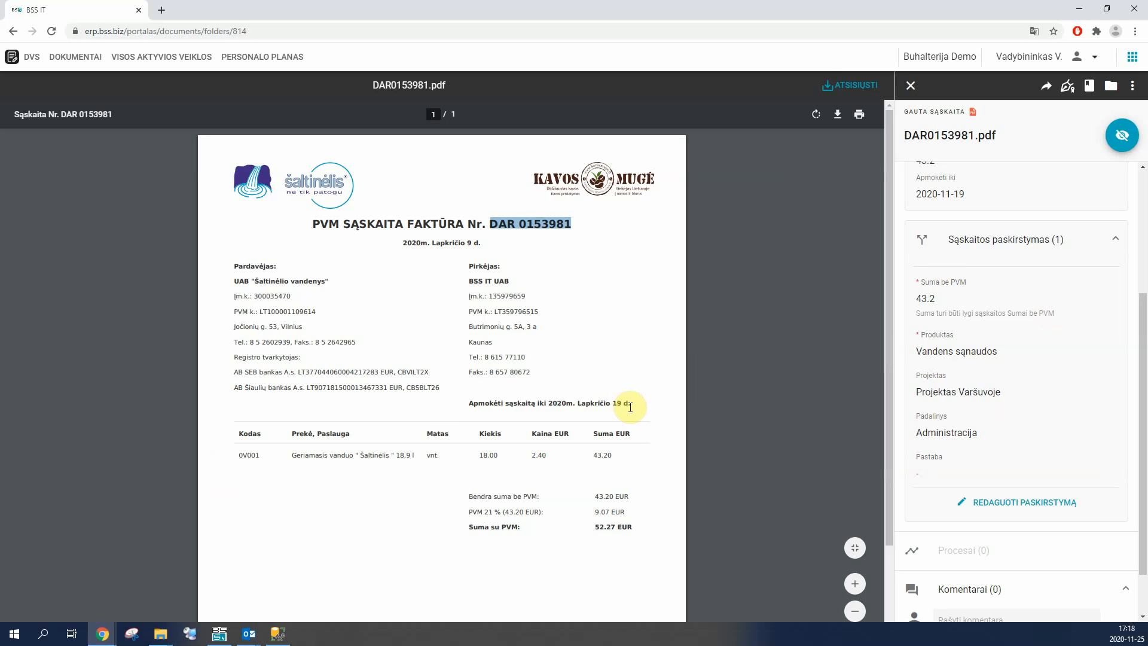
Step: Open the detailed invoice allocation for editing, widen the document preview, and add a second allocation row
left_click(1010, 502)
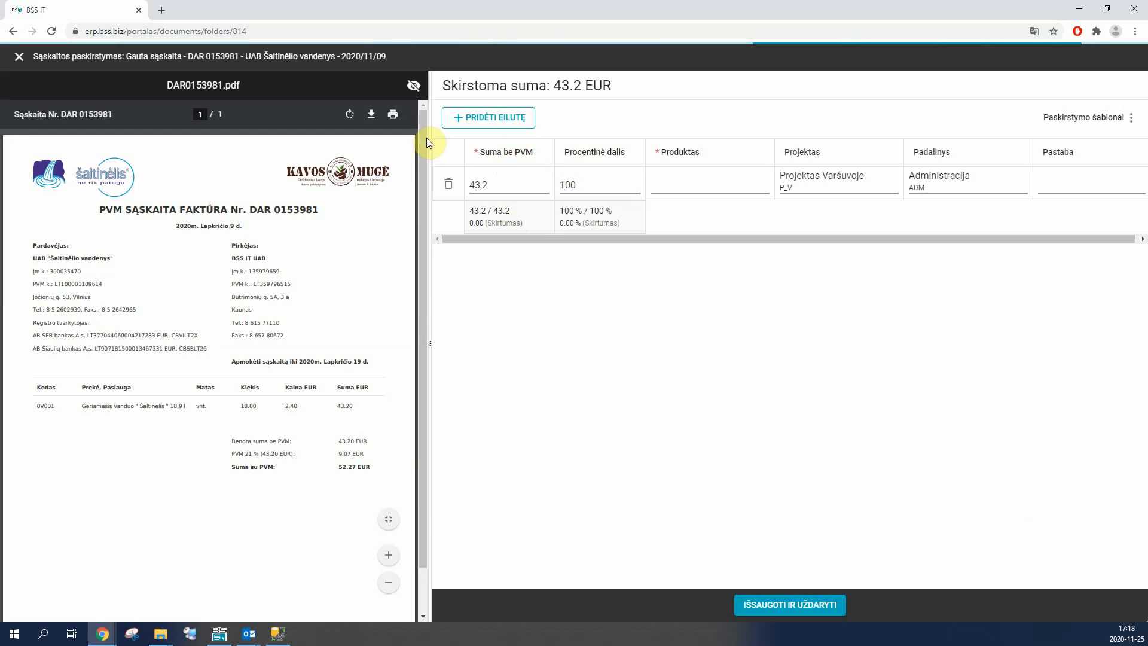
left_click_drag(431, 294, 492, 296)
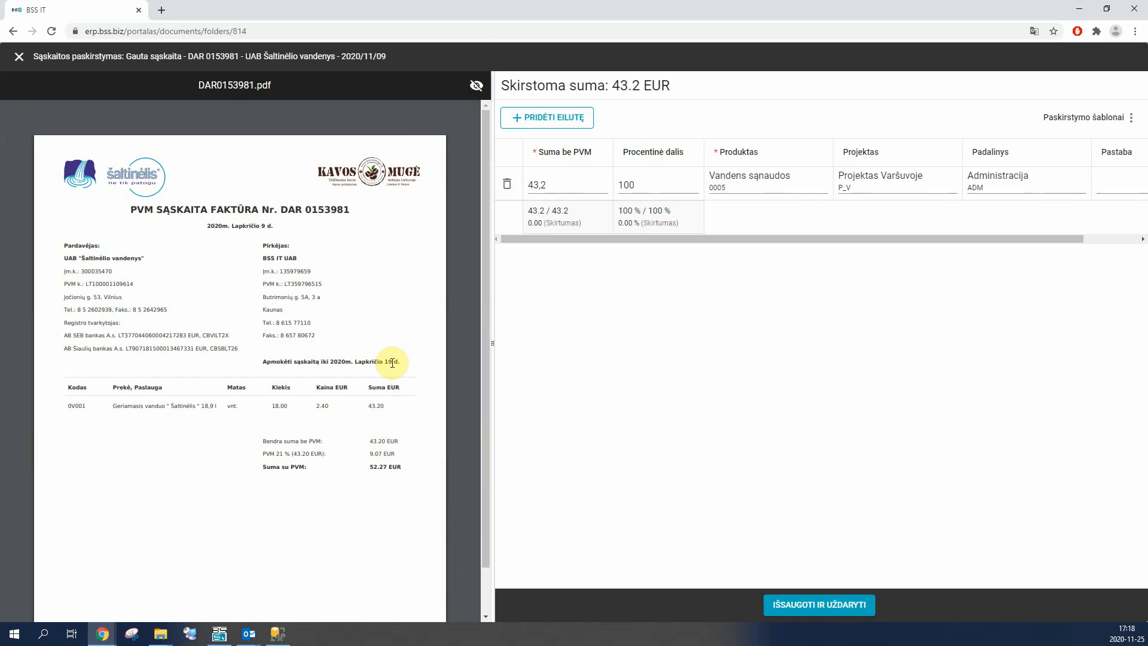
left_click(548, 121)
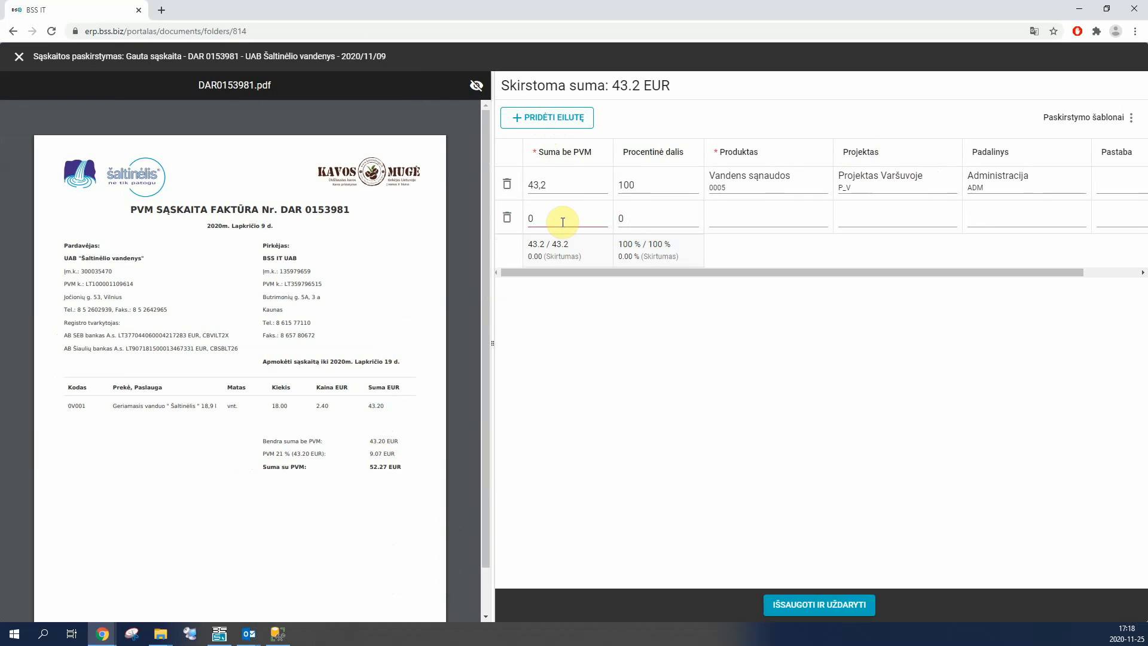
Step: Split the invoice amount evenly by setting the percentage share of both allocation rows to 50
left_click(574, 192)
key("Tab")
type("50")
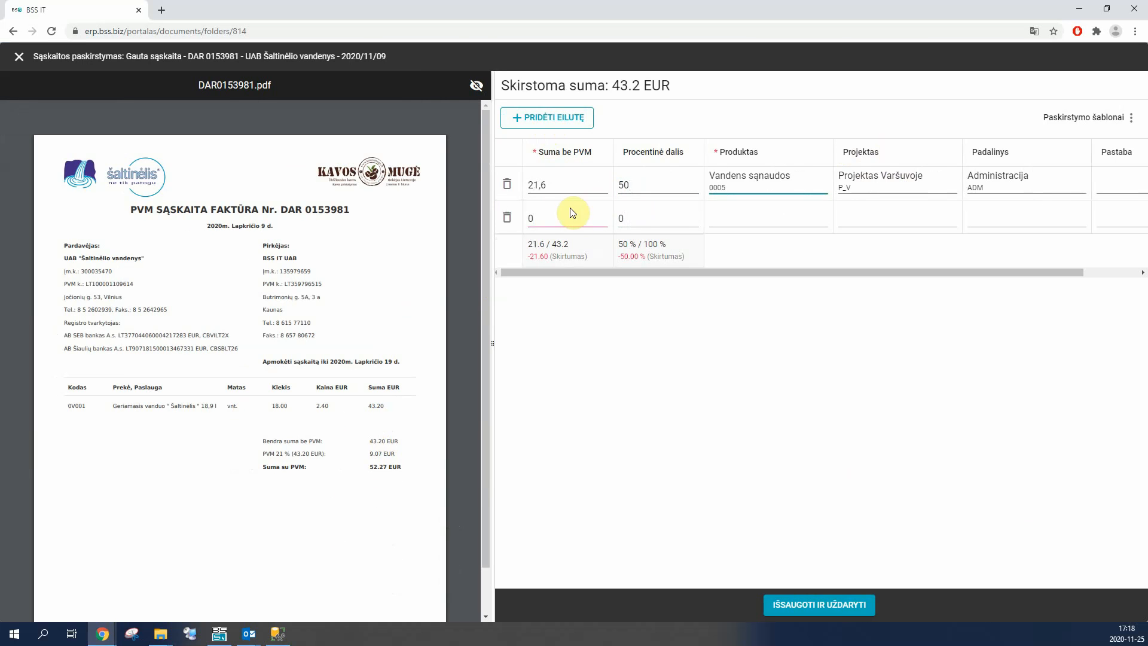
left_click(639, 217)
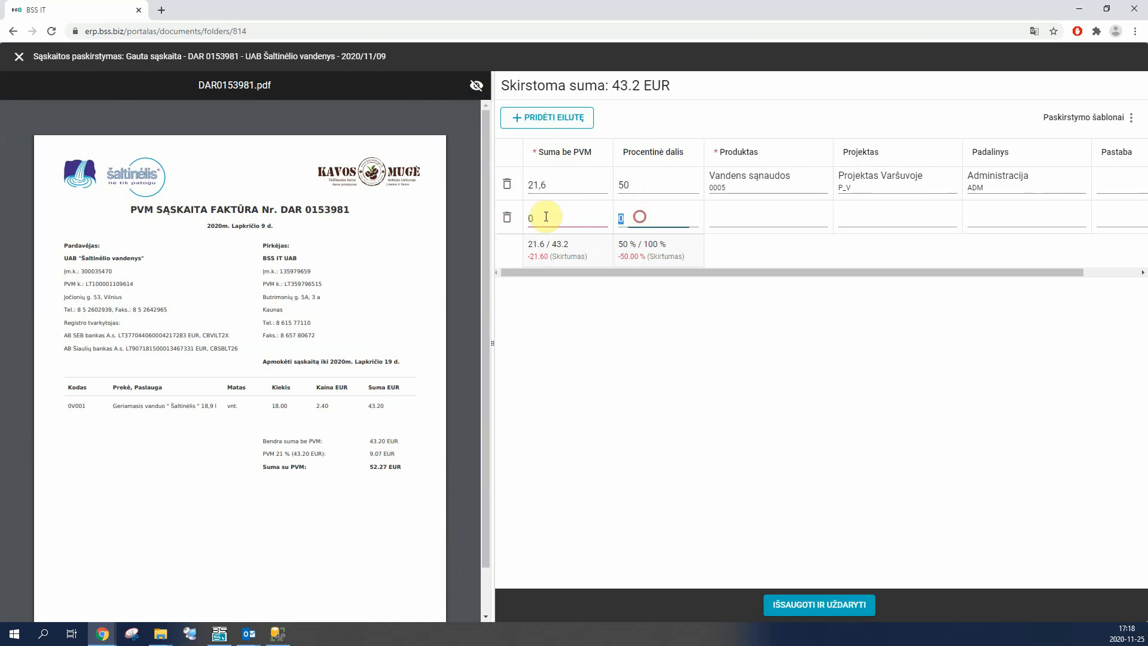
type("50")
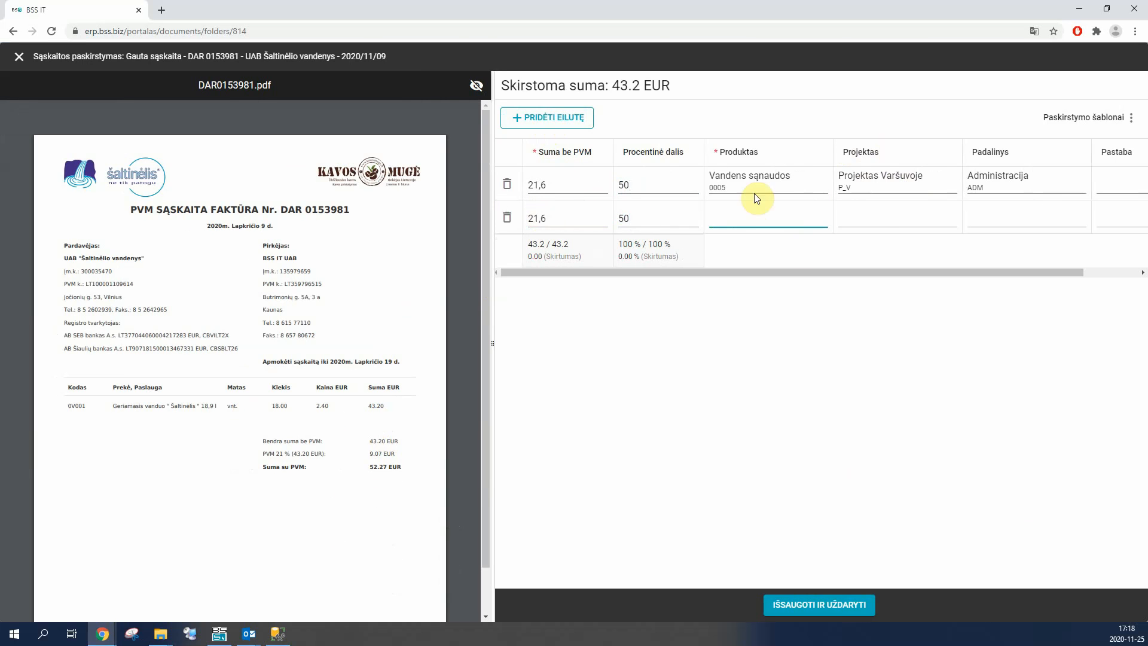
Step: Set the second allocation row's product to Vandens sąnaudos, project to Planuoto Poilsio projektas and department to Administracija
left_click(772, 216)
type("vand")
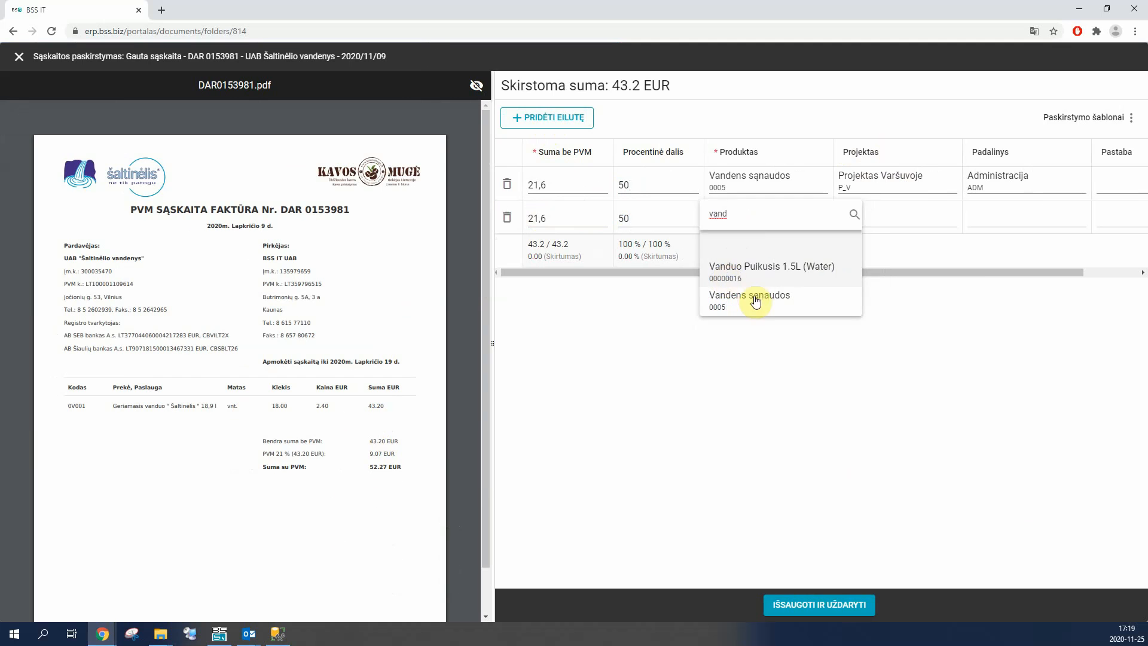
left_click(733, 303)
left_click(900, 216)
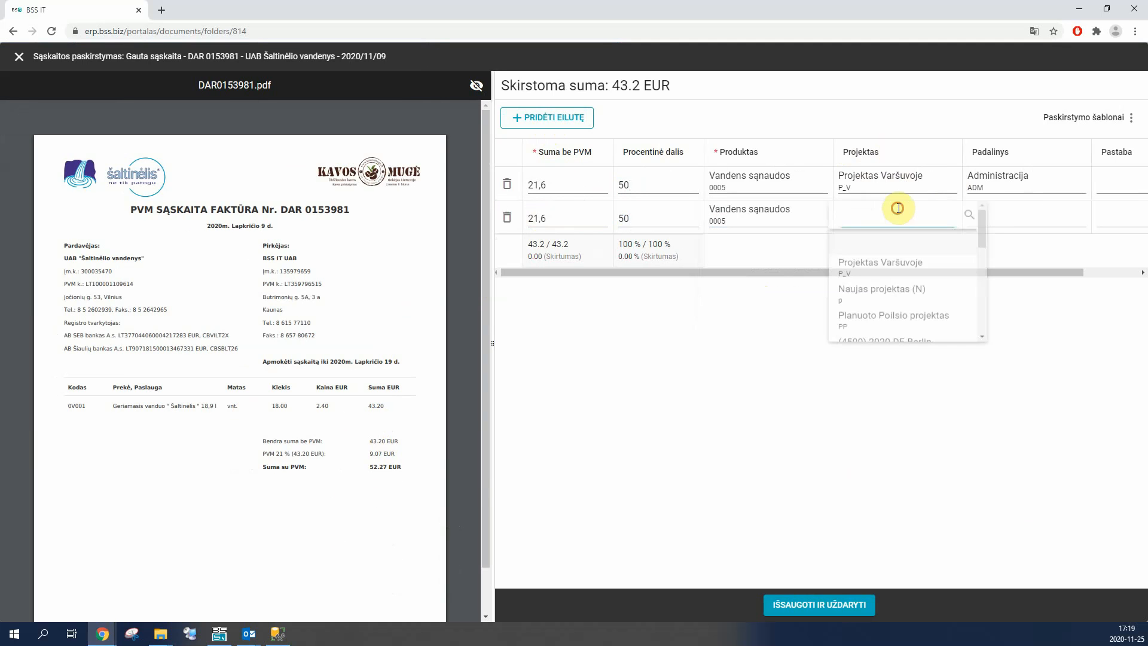
left_click(908, 331)
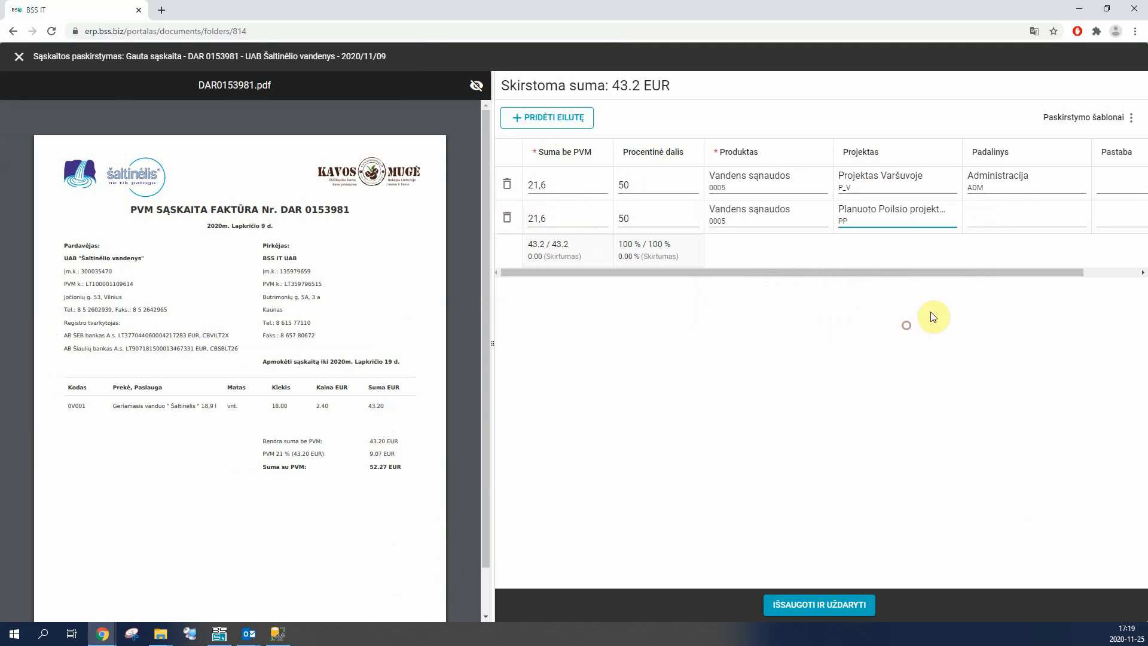
left_click(1025, 217)
left_click(1009, 280)
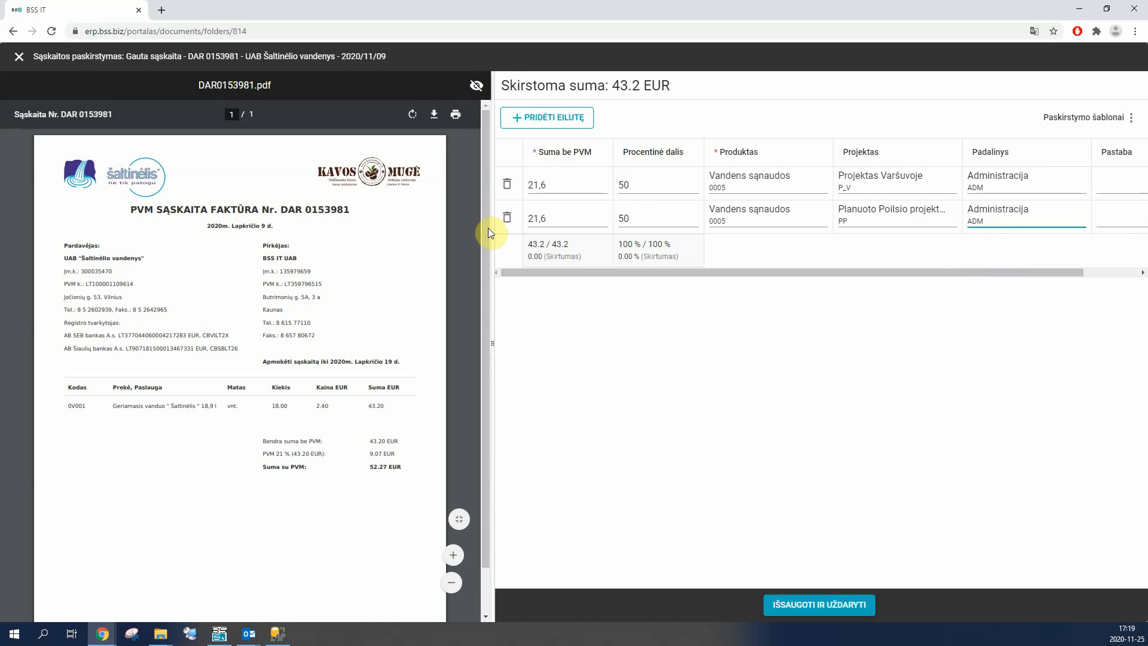
left_click(587, 216)
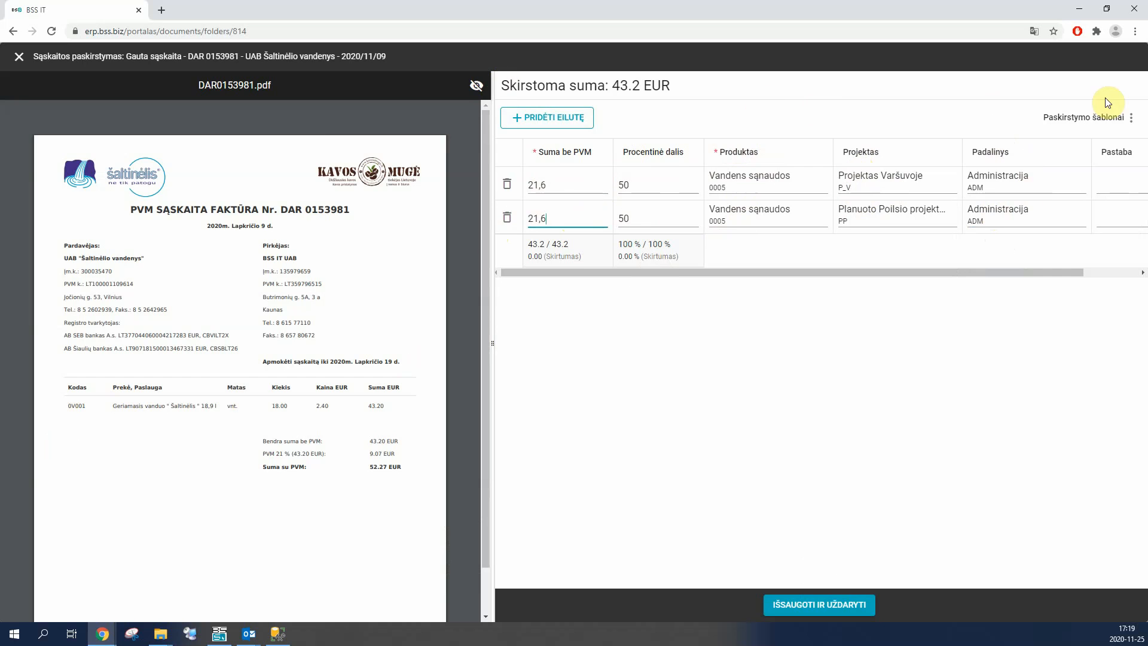
Step: Save the two-row allocation as a new allocation template named Šaltinėlio vanduo
left_click(1119, 118)
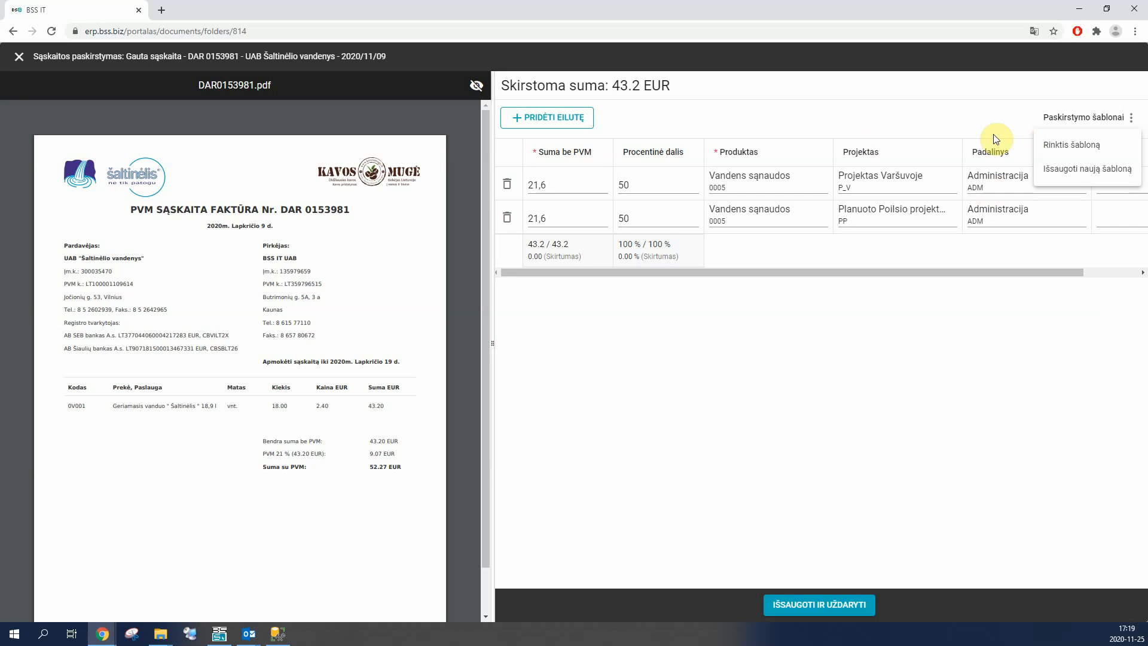
left_click(1064, 174)
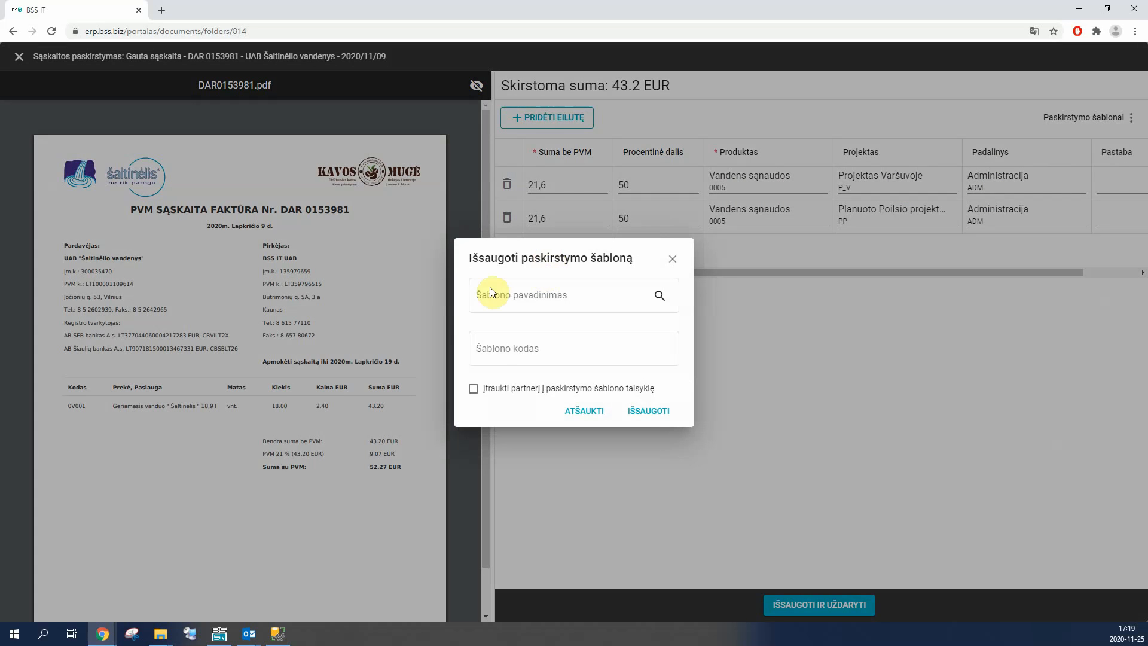
left_click(491, 293)
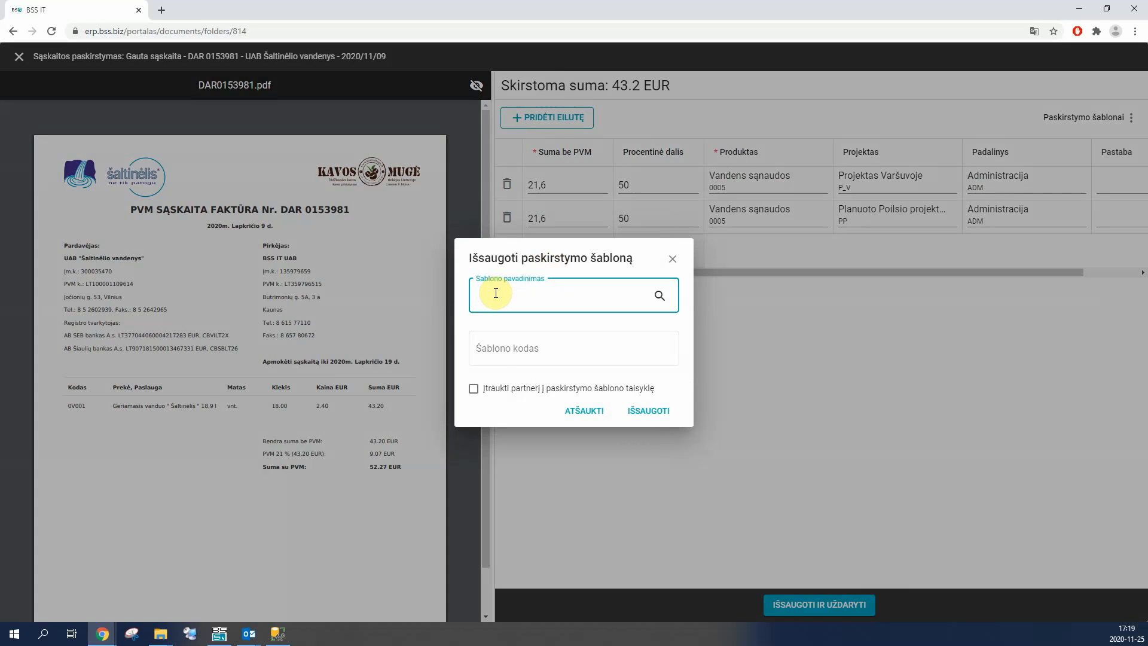
left_click(524, 350)
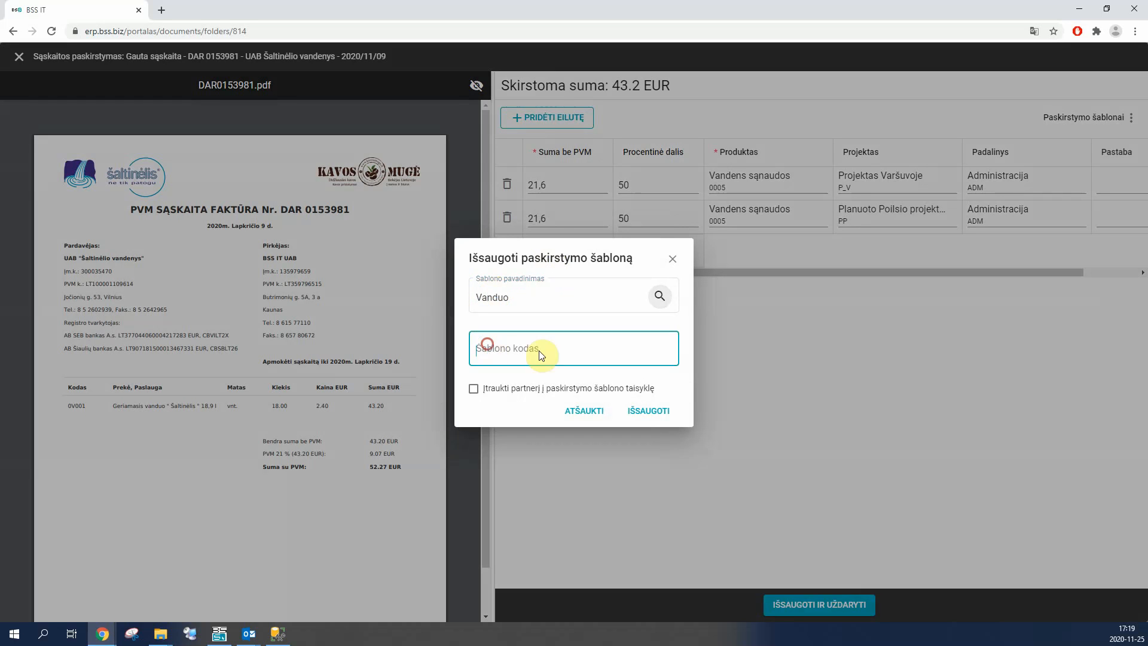
left_click_drag(514, 298, 364, 308)
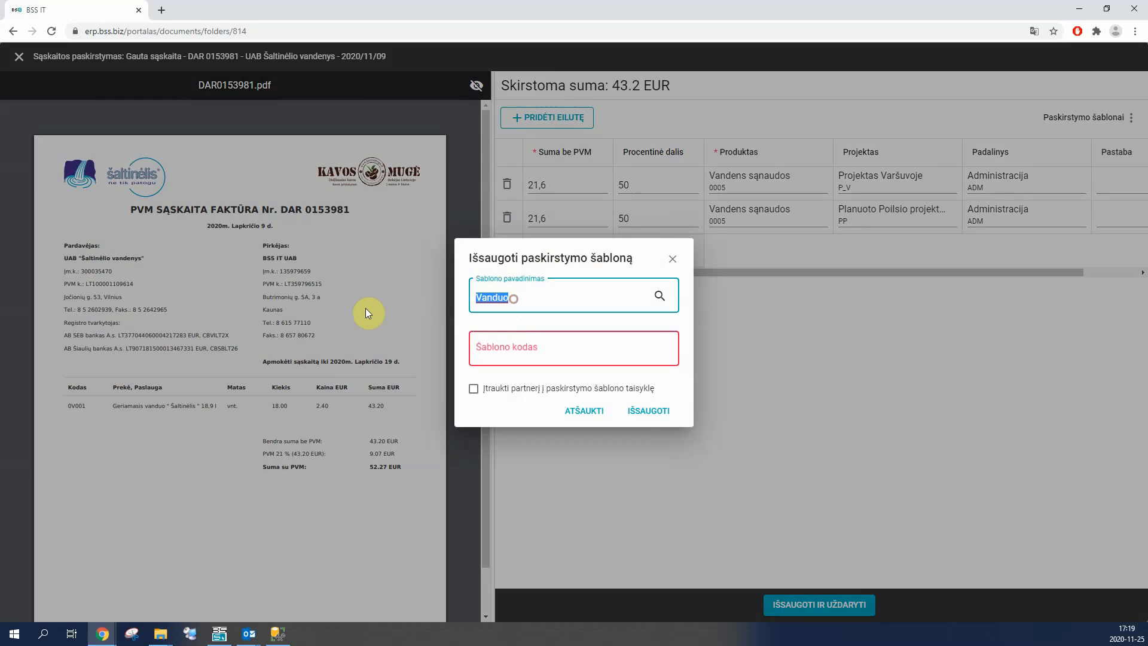
type("Šaltinė")
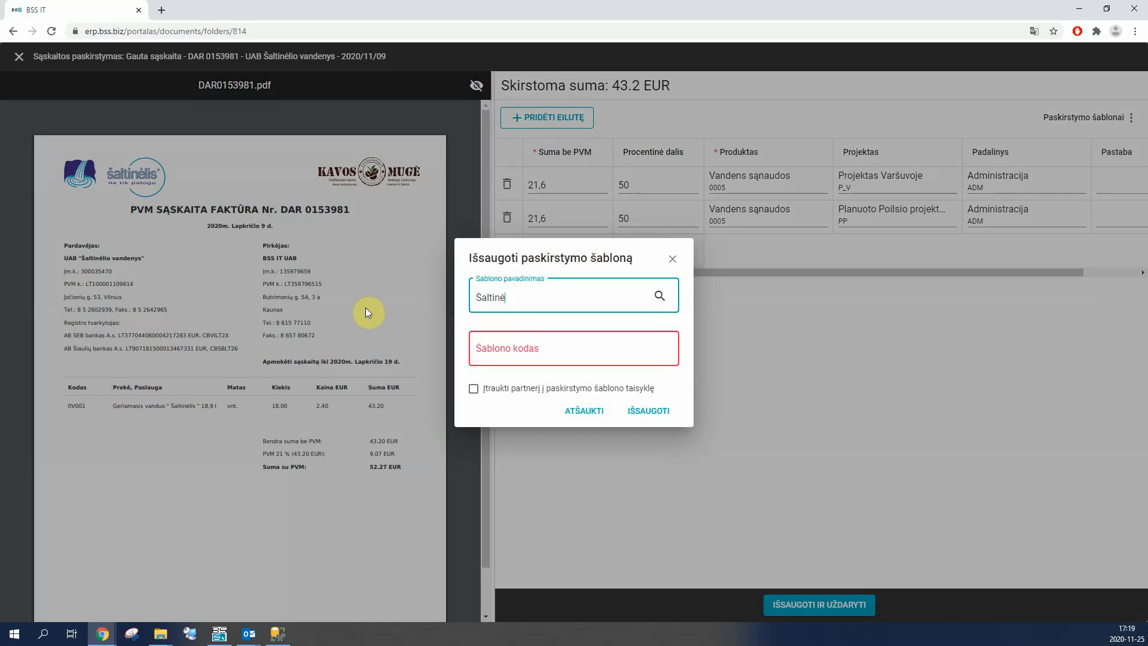
type("lio vanduo")
key("Tab")
left_click(506, 351)
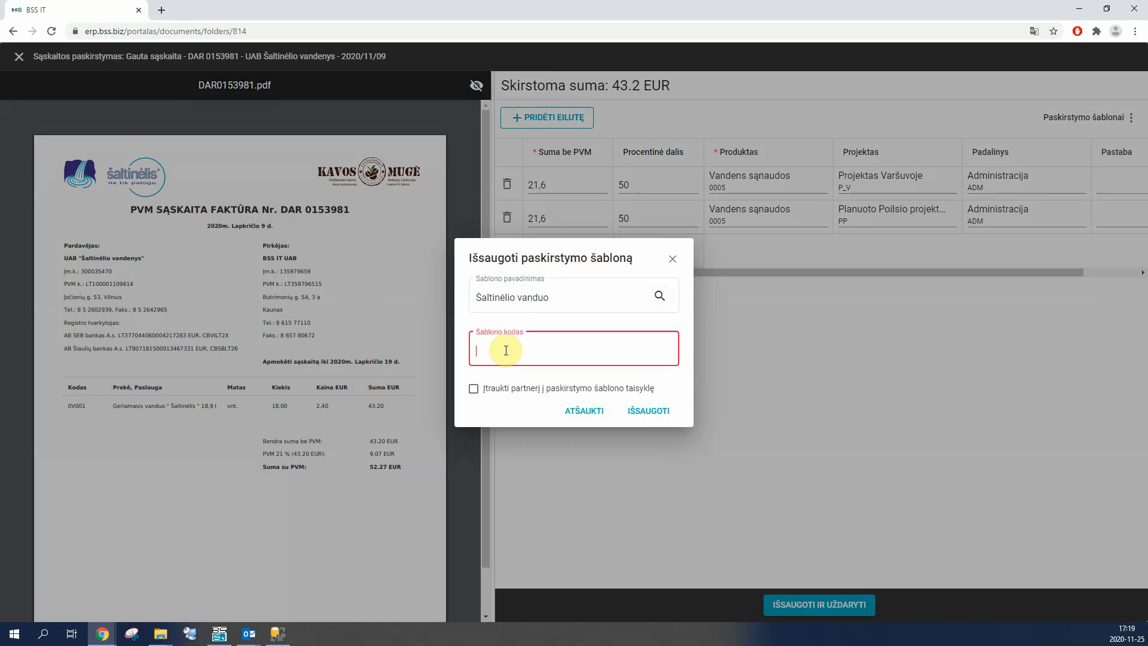
left_click(637, 411)
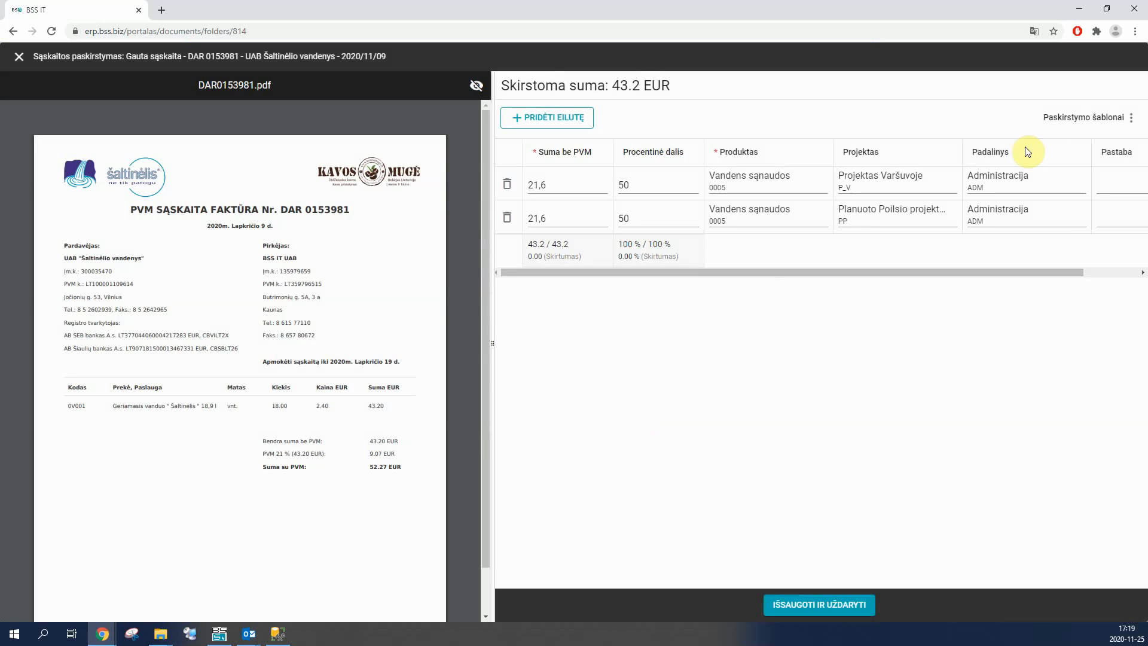
Step: Save and close the invoice allocation, and check its rows in the document information
left_click(1127, 118)
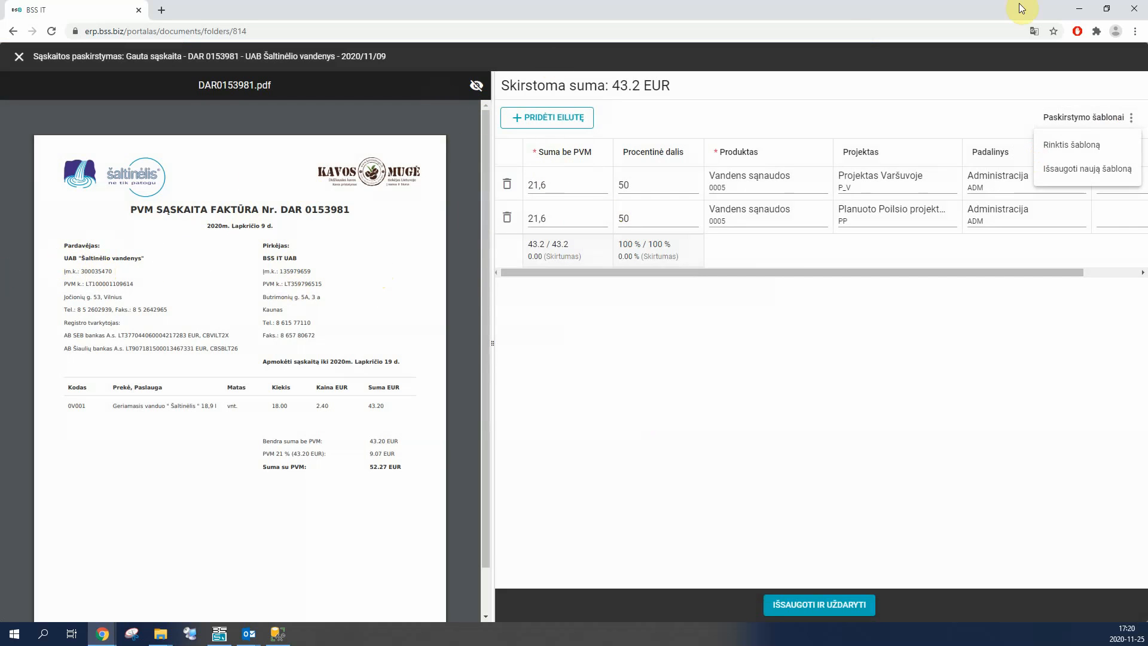
left_click(879, 278)
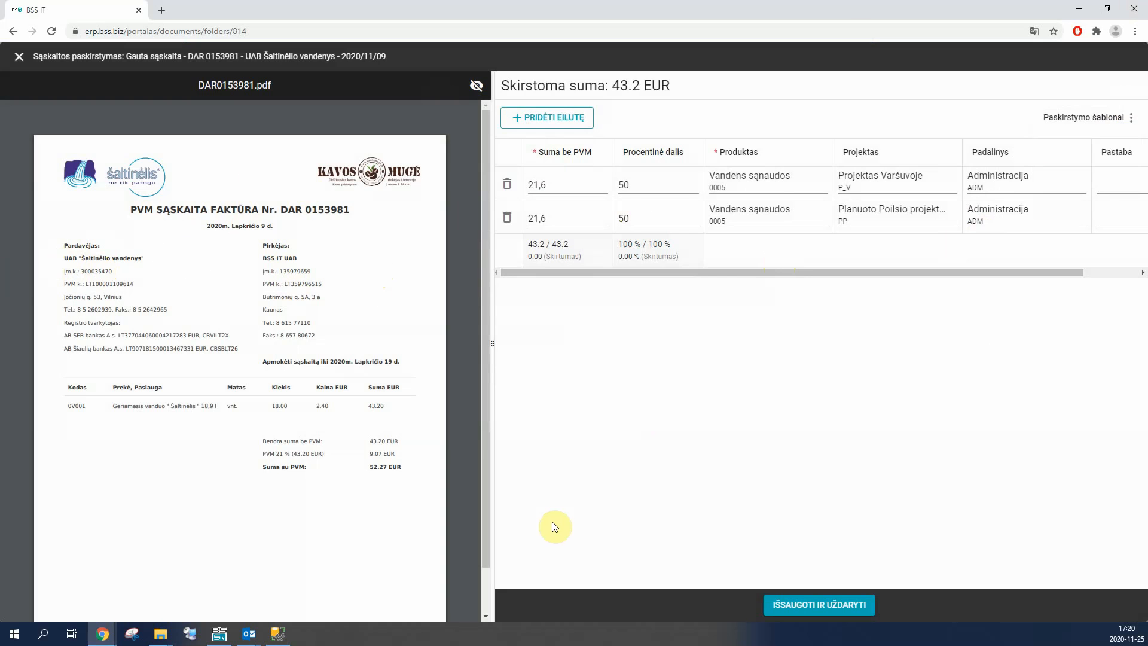
left_click(803, 605)
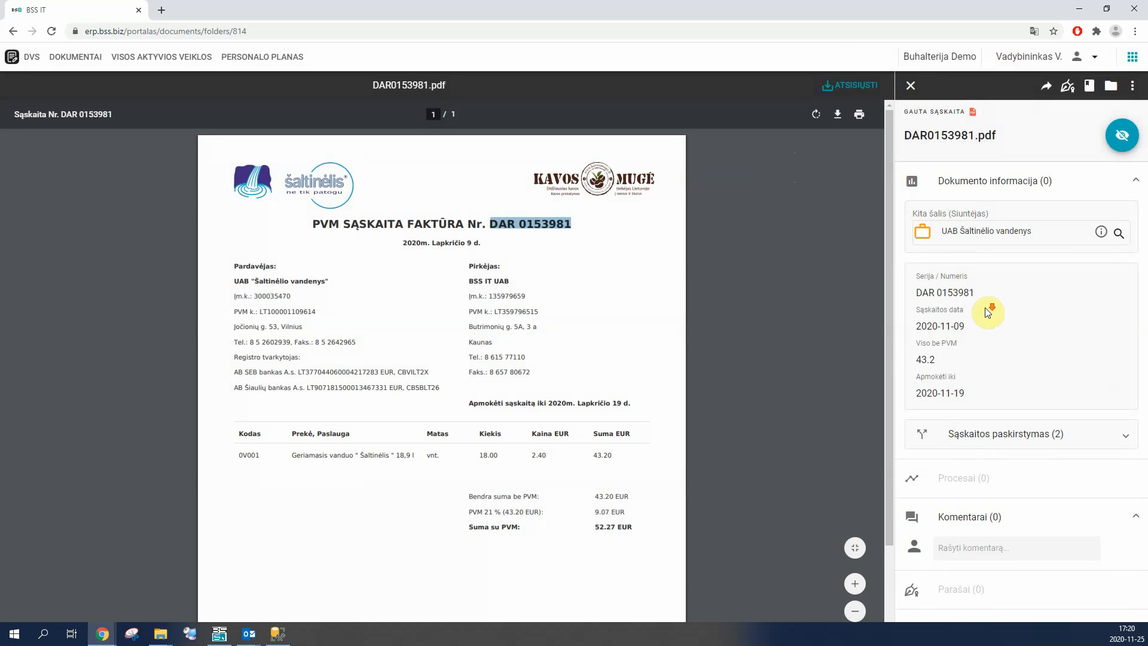
left_click(964, 433)
scroll(970, 362, "down", 4)
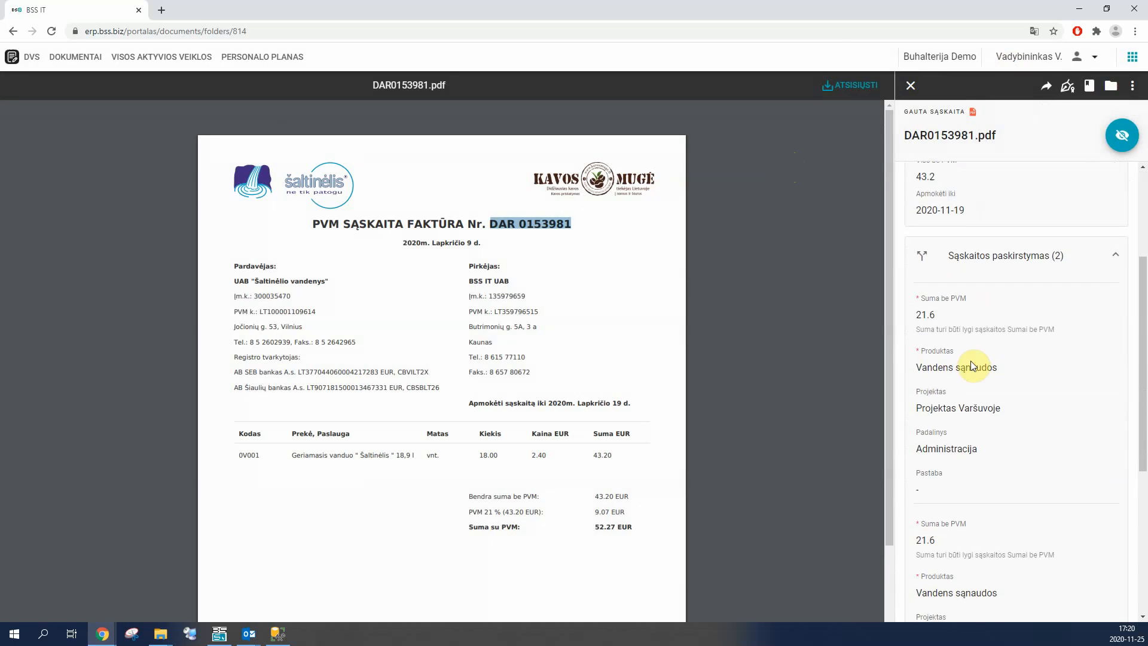
scroll(971, 419, "up", 3)
left_click(981, 387)
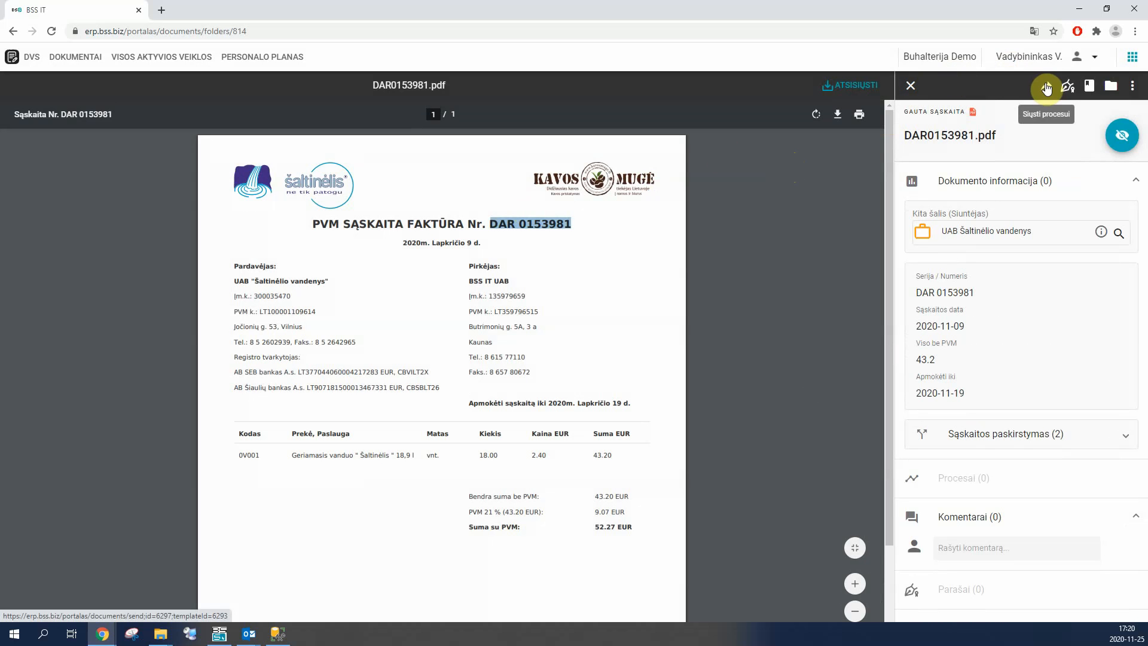
Step: Send the invoice for processing in the system with the Tvirtinimui process removed, keeping only Registracijai
left_click(1131, 86)
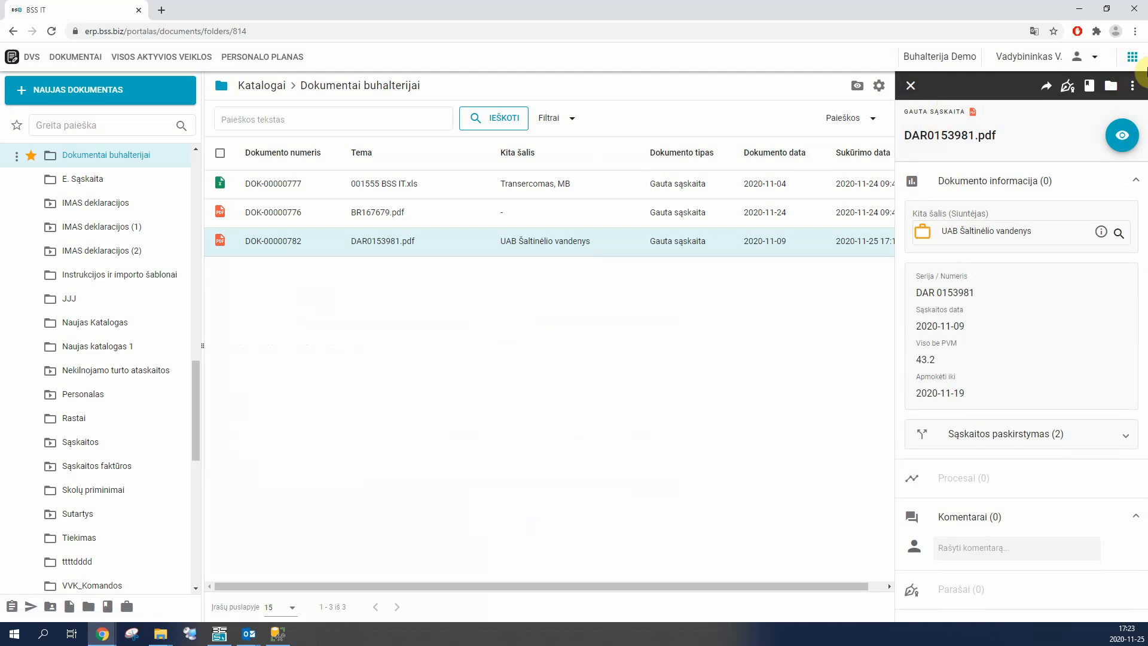
left_click(1046, 91)
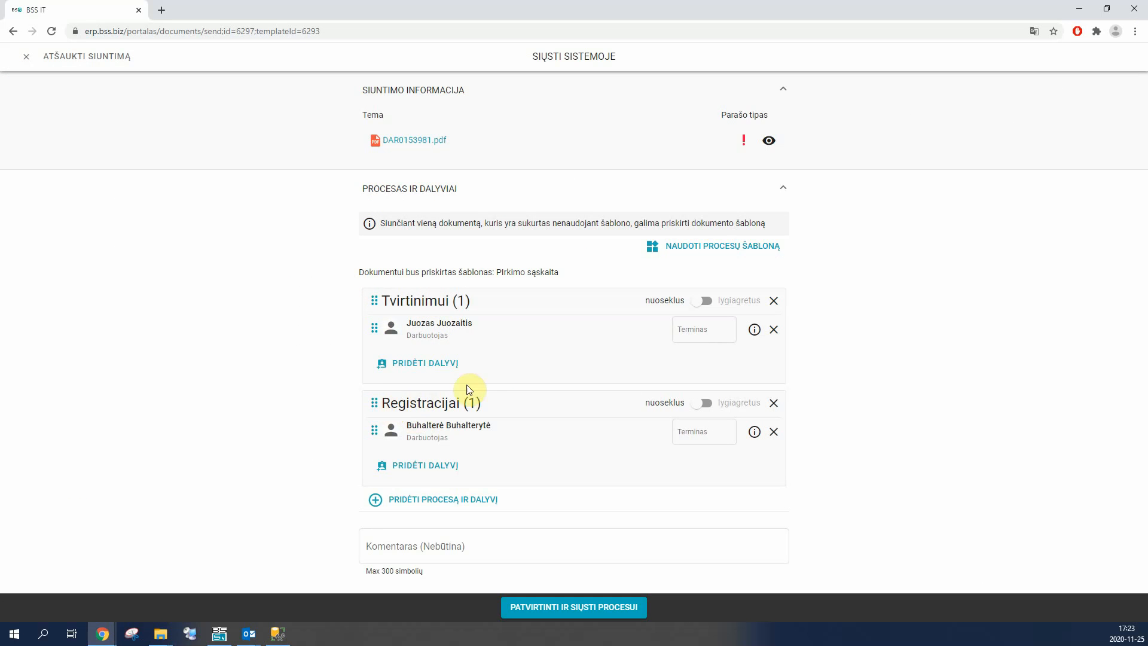
left_click(776, 301)
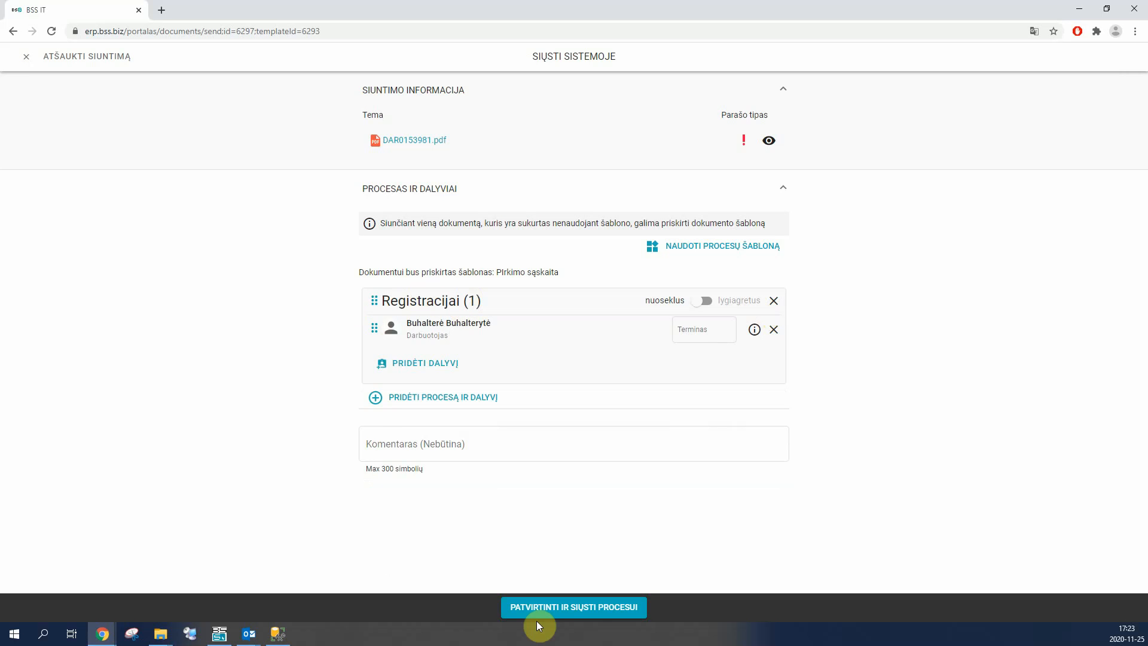
left_click(572, 613)
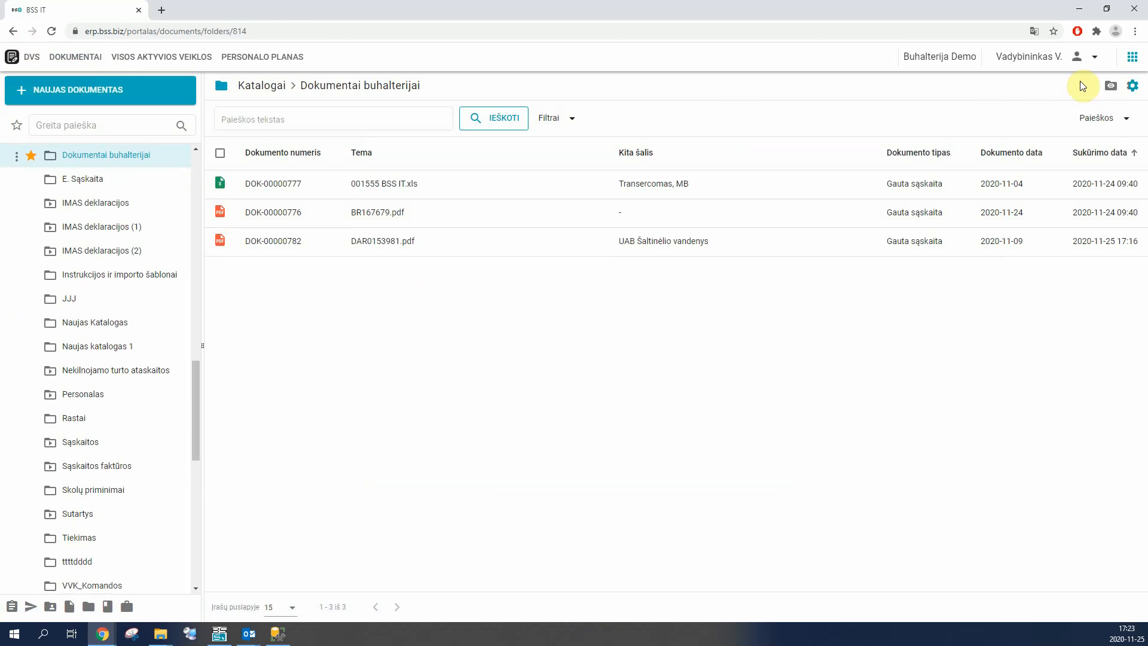
Step: Sign out of the current account and sign in to the portal as the user who registers the document
left_click(1096, 60)
left_click(1055, 159)
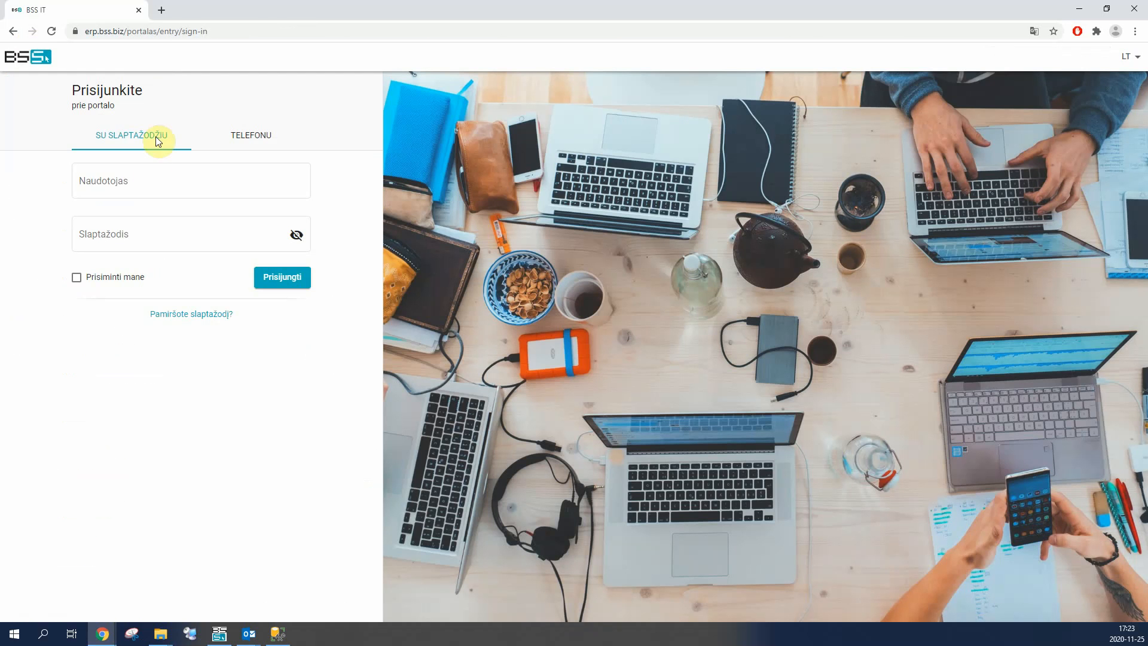
left_click(145, 177)
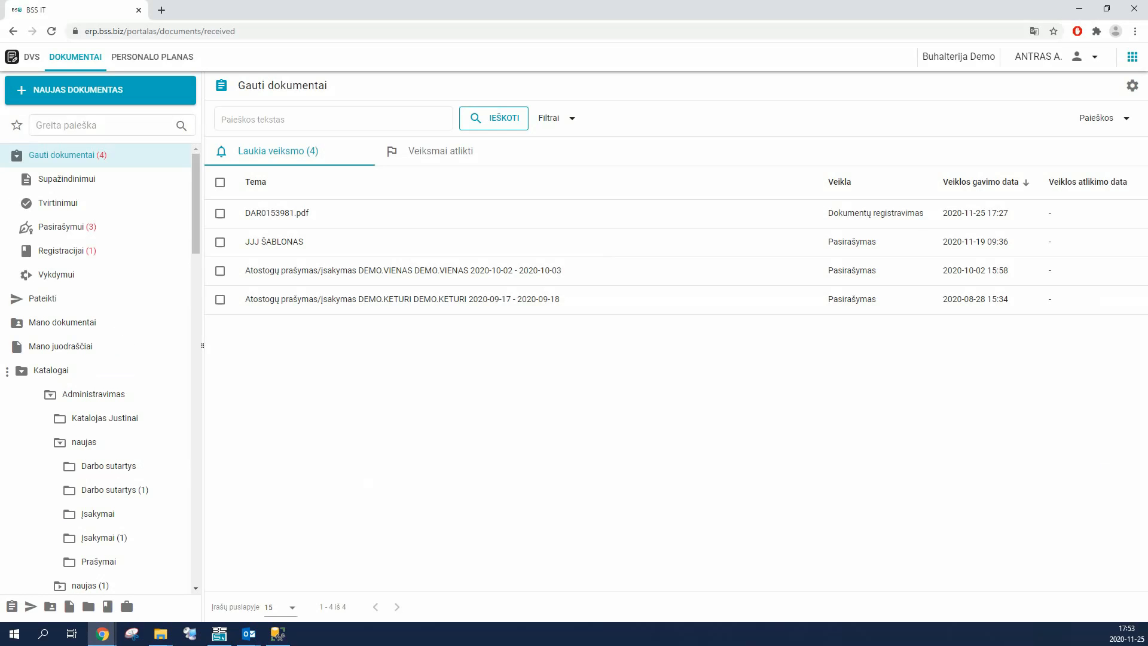
Step: Open DAR0153981.pdf from the received documents awaiting registration and show its preview
left_click(62, 250)
left_click(62, 156)
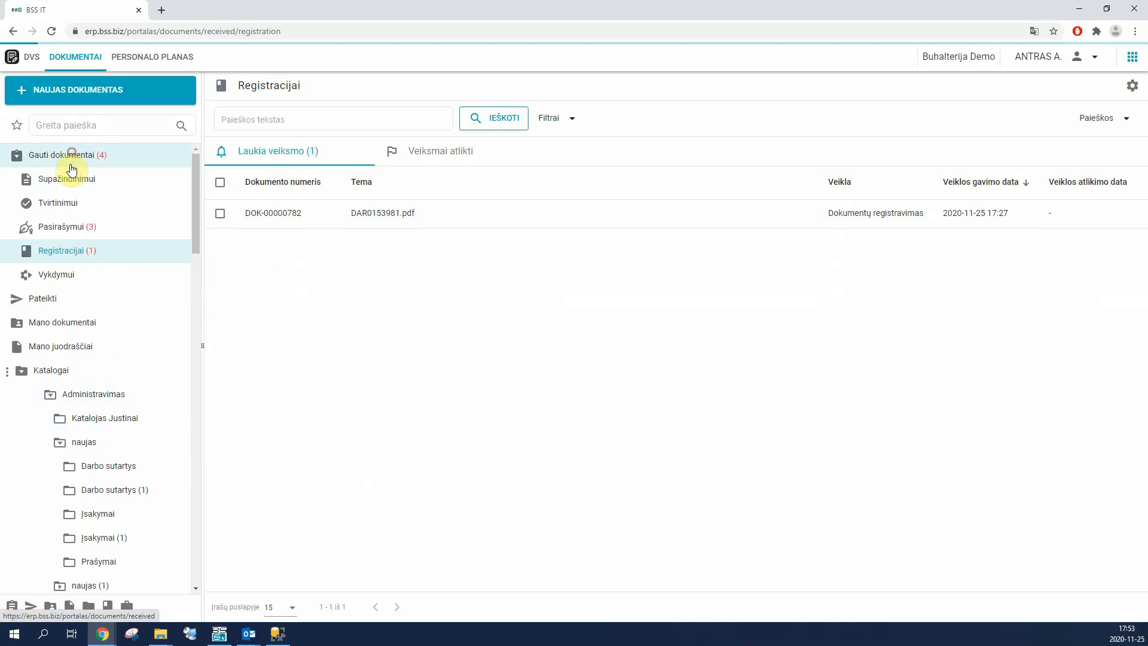
left_click(61, 254)
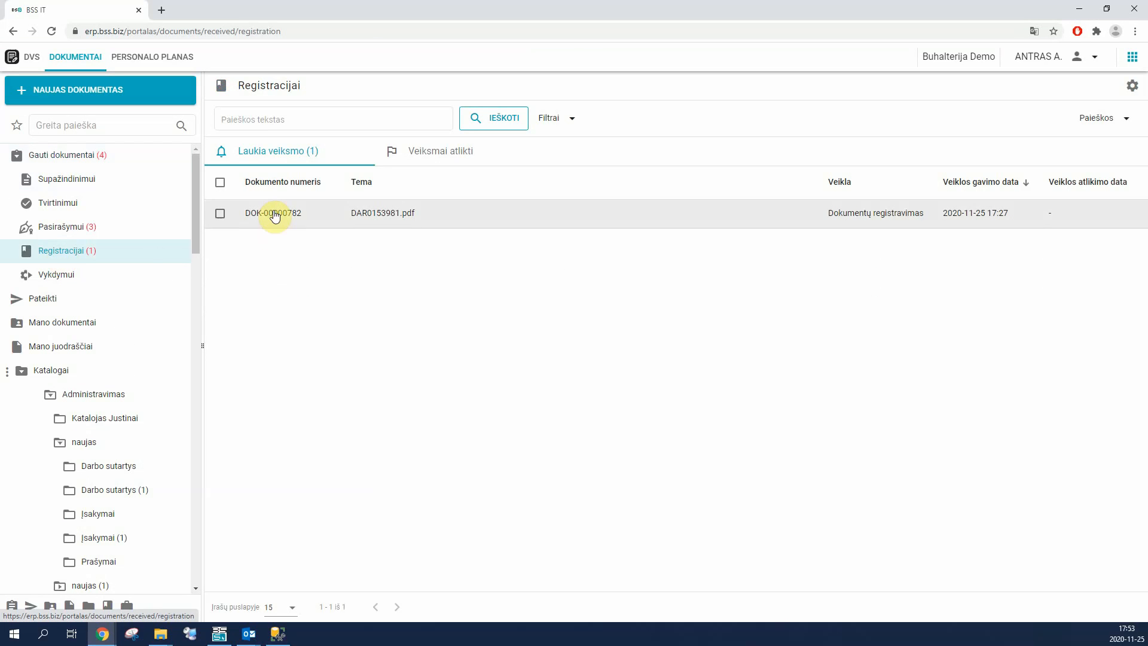
left_click(275, 216)
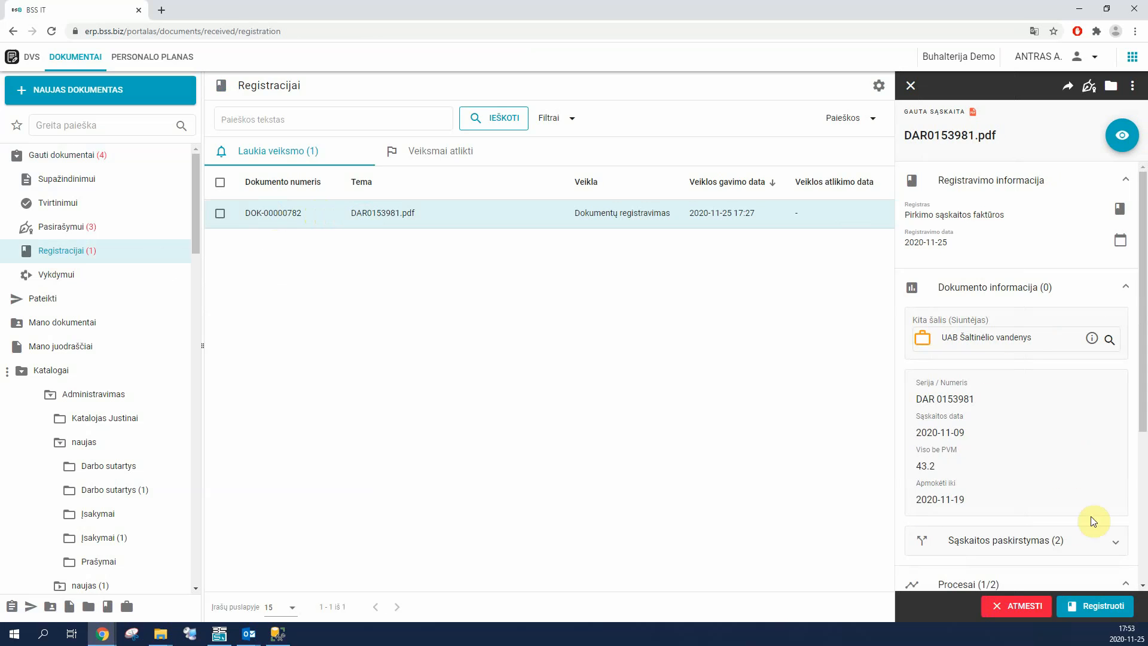
left_click(1122, 135)
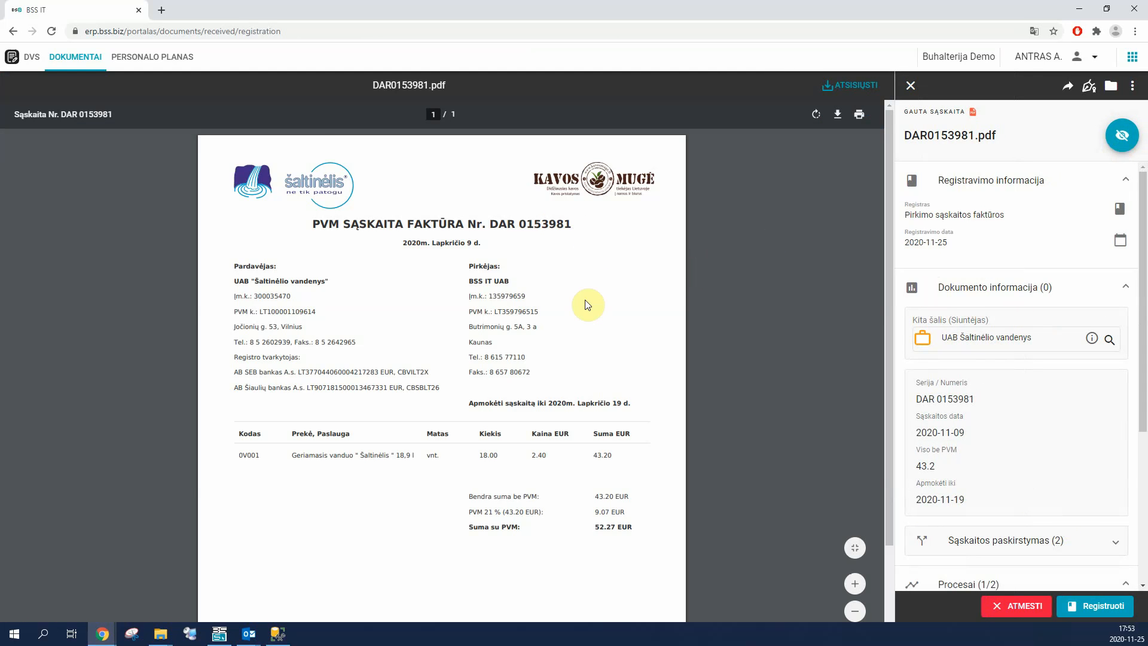
Step: Expand the invoice allocation to check its rows, and create an accounting invoice from the document
scroll(987, 308, "down", 4)
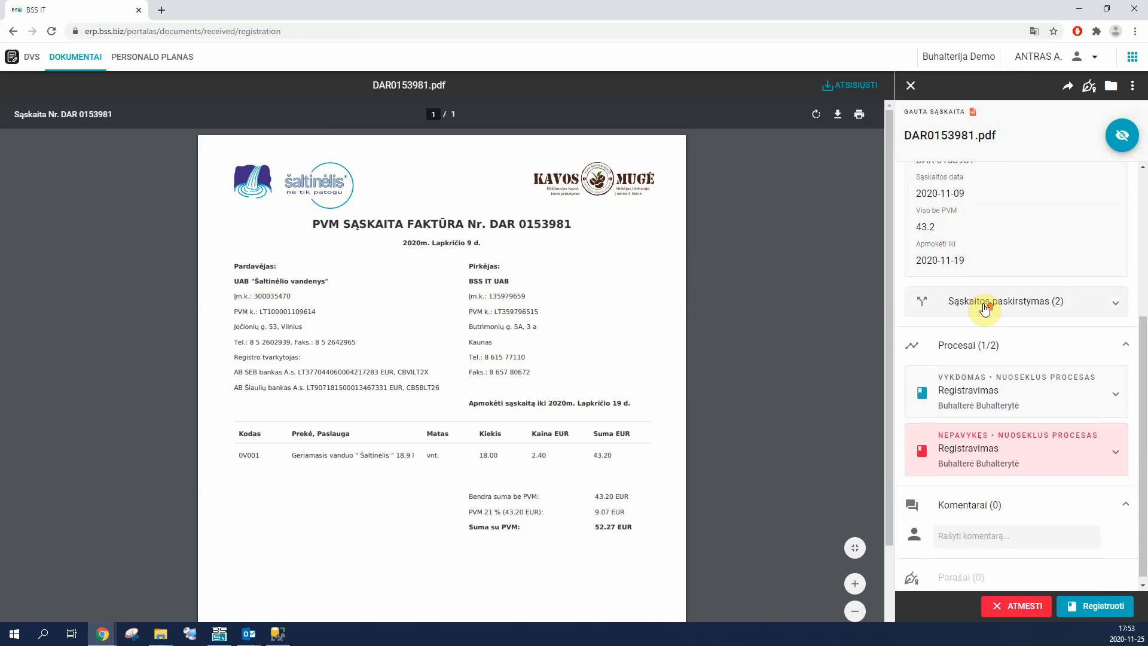
scroll(986, 309, "up", 4)
scroll(998, 359, "down", 1)
left_click(1001, 480)
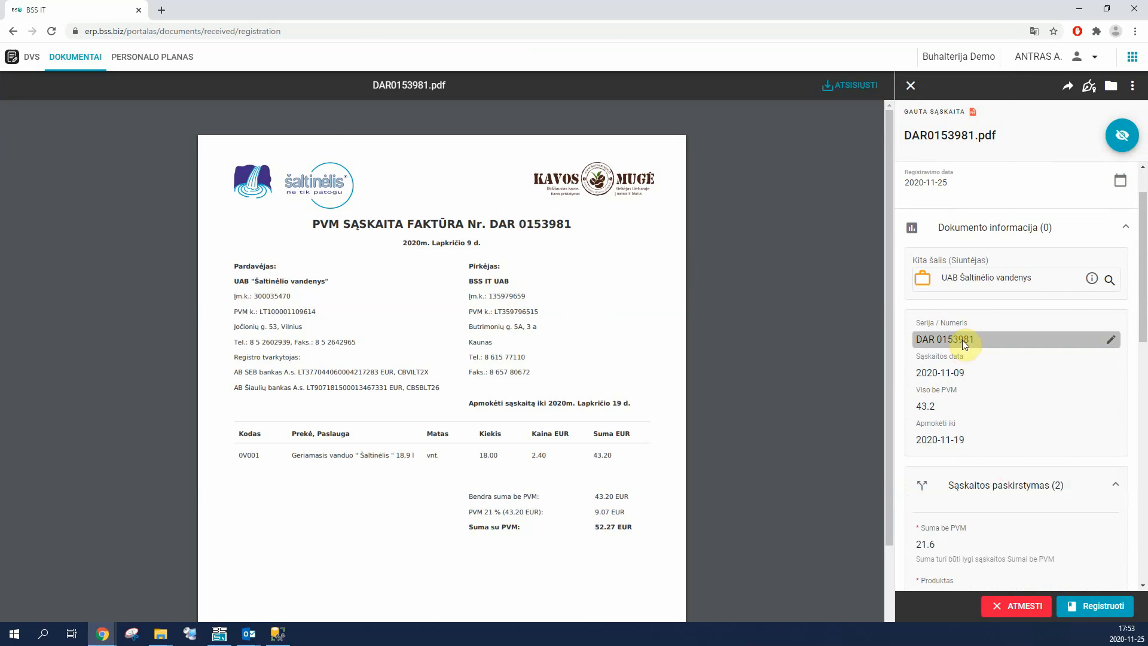
scroll(963, 340, "down", 5)
scroll(1005, 359, "down", 1)
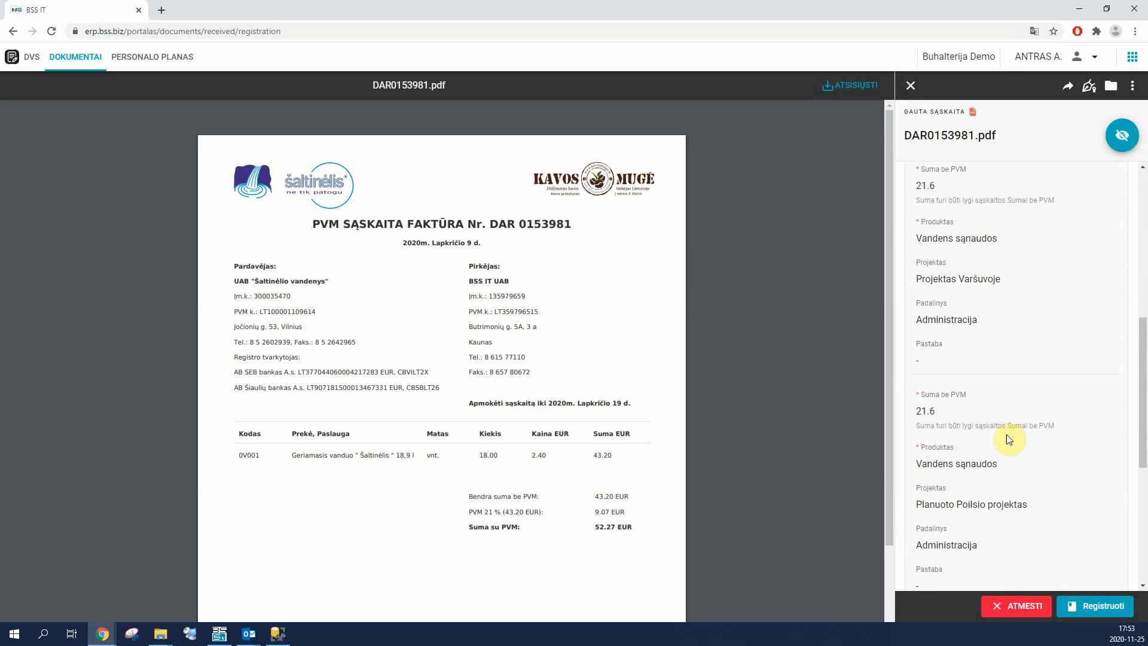
left_click(1135, 86)
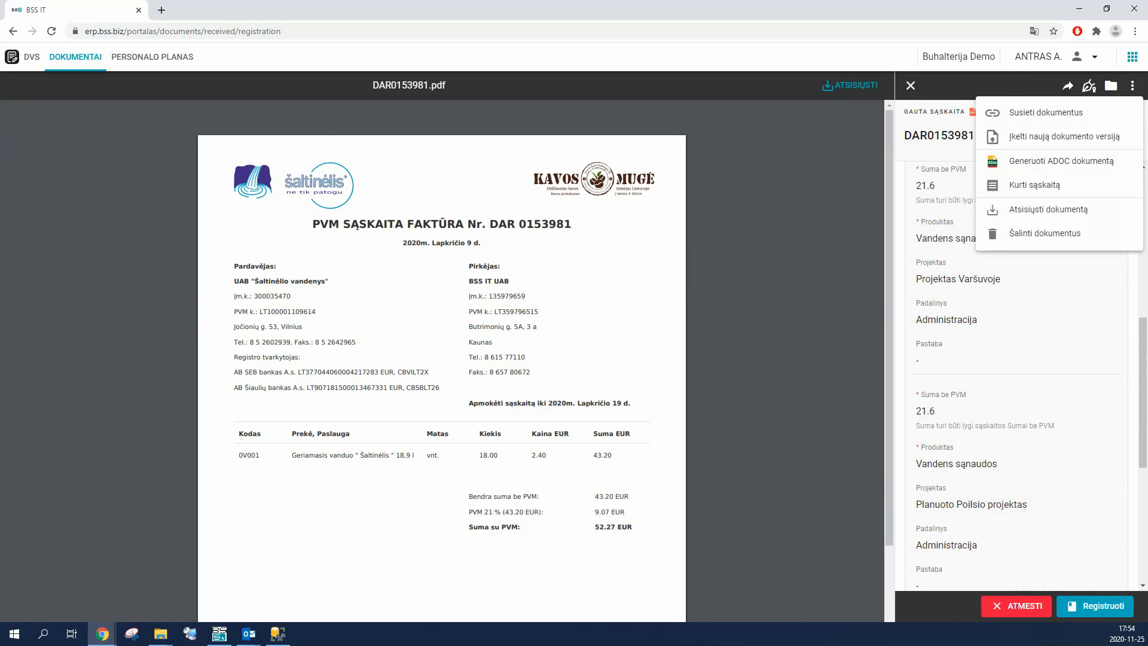
left_click(1027, 190)
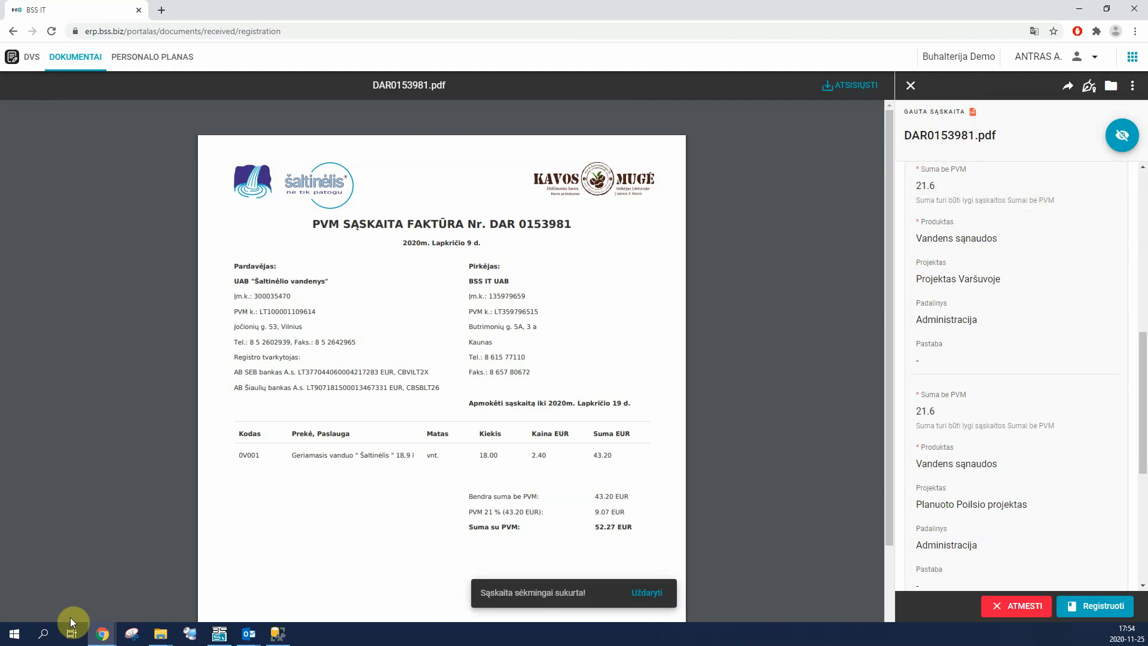
Step: Register the document, and switch to the Buhalterija Demo 23 ERP with only the Pirkimai purchase list kept open
left_click(1095, 605)
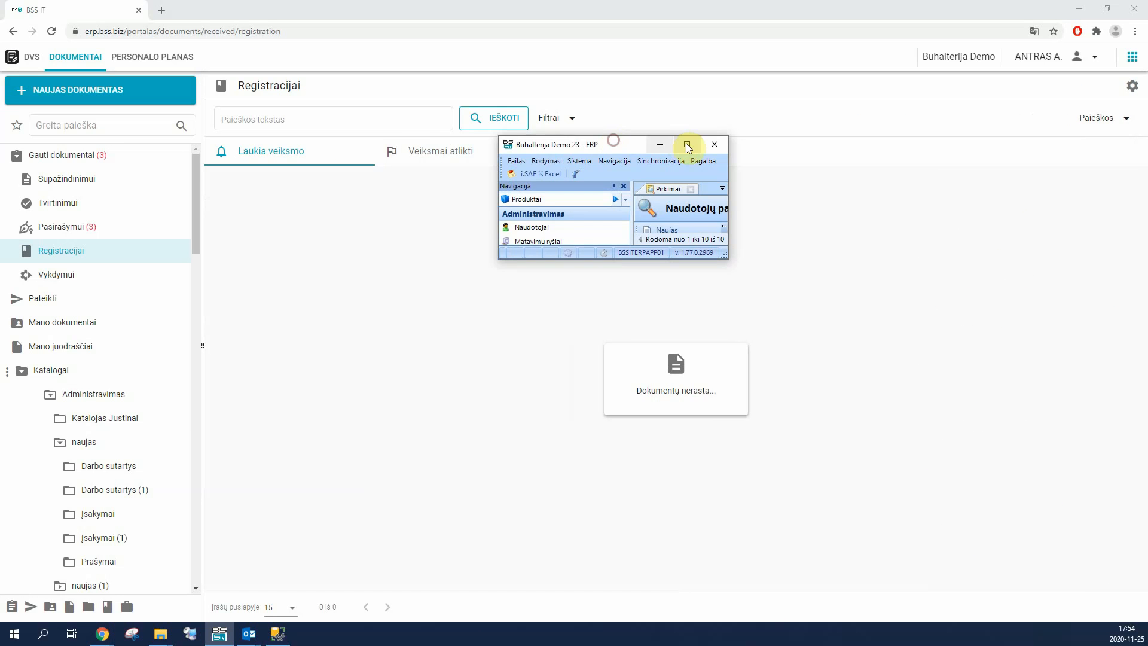
left_click(687, 146)
left_click(186, 37)
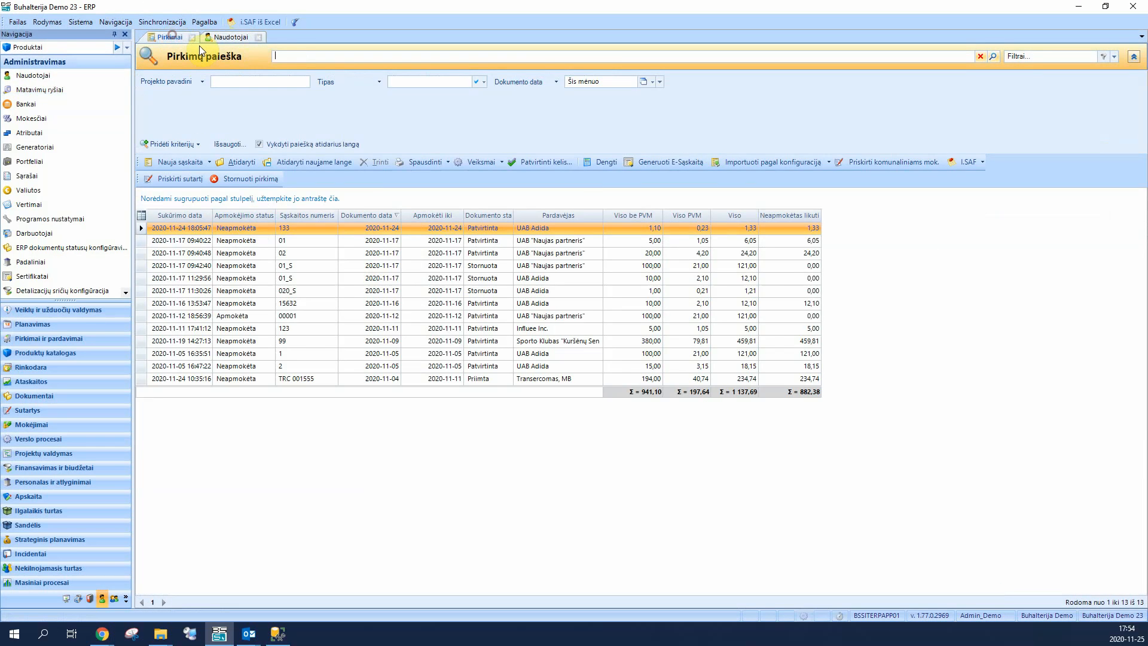
middle_click(237, 39)
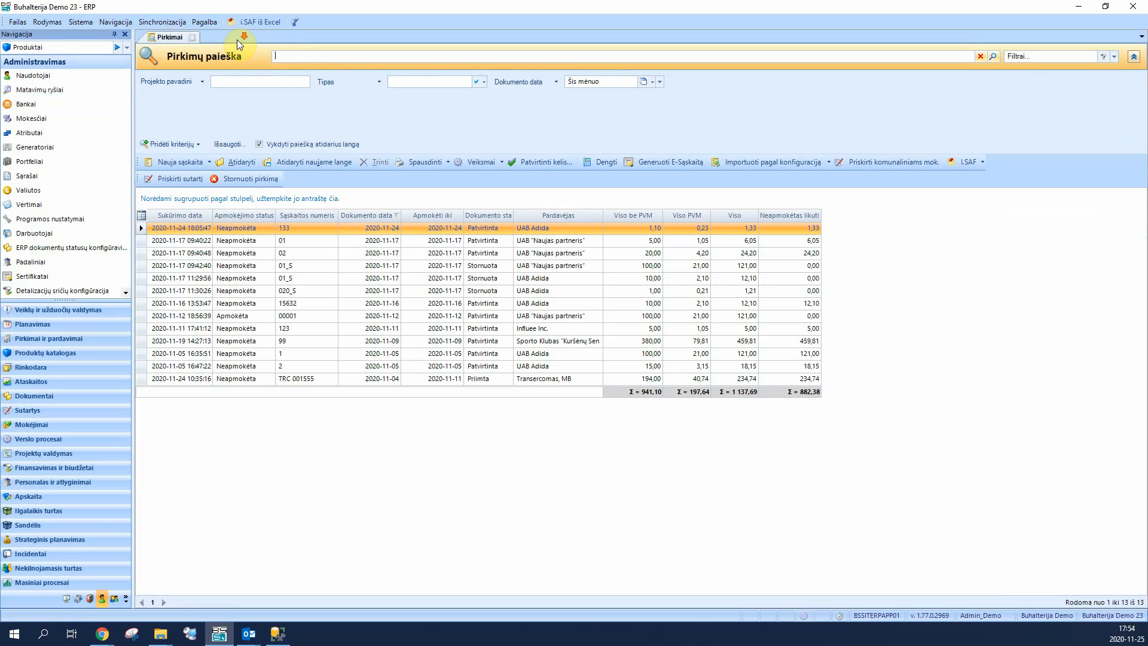
Step: Refresh the purchase list, sort it by creation date with the newest first, and open the UAB Šaltinėlio vandenys invoice DAR 0153981
left_click(991, 56)
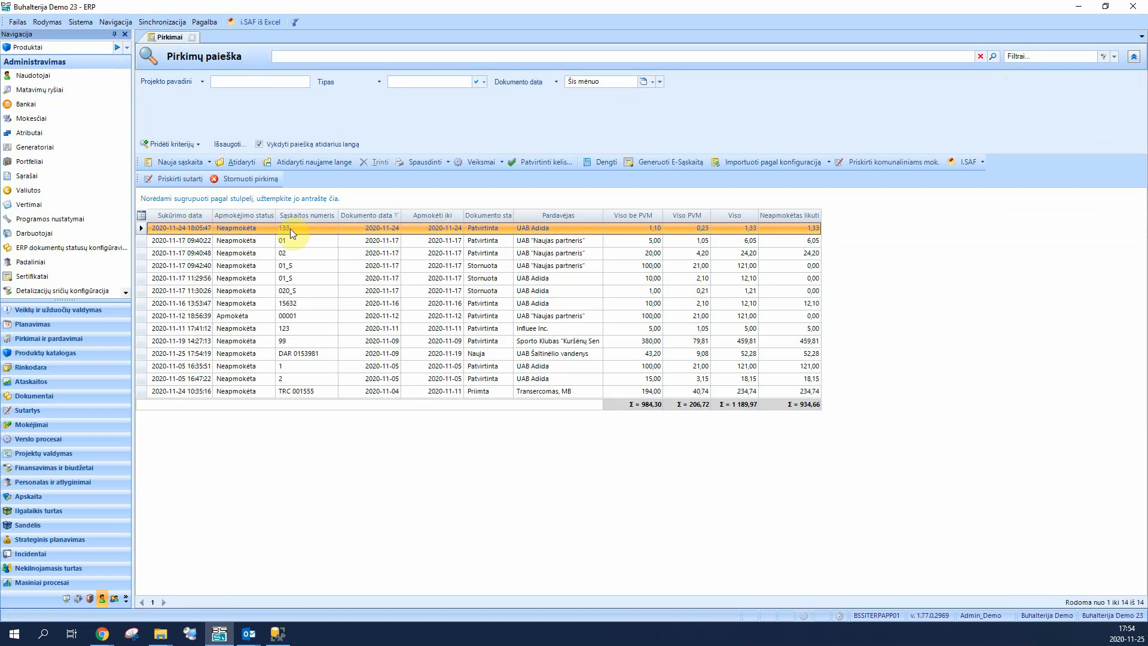
left_click(172, 217)
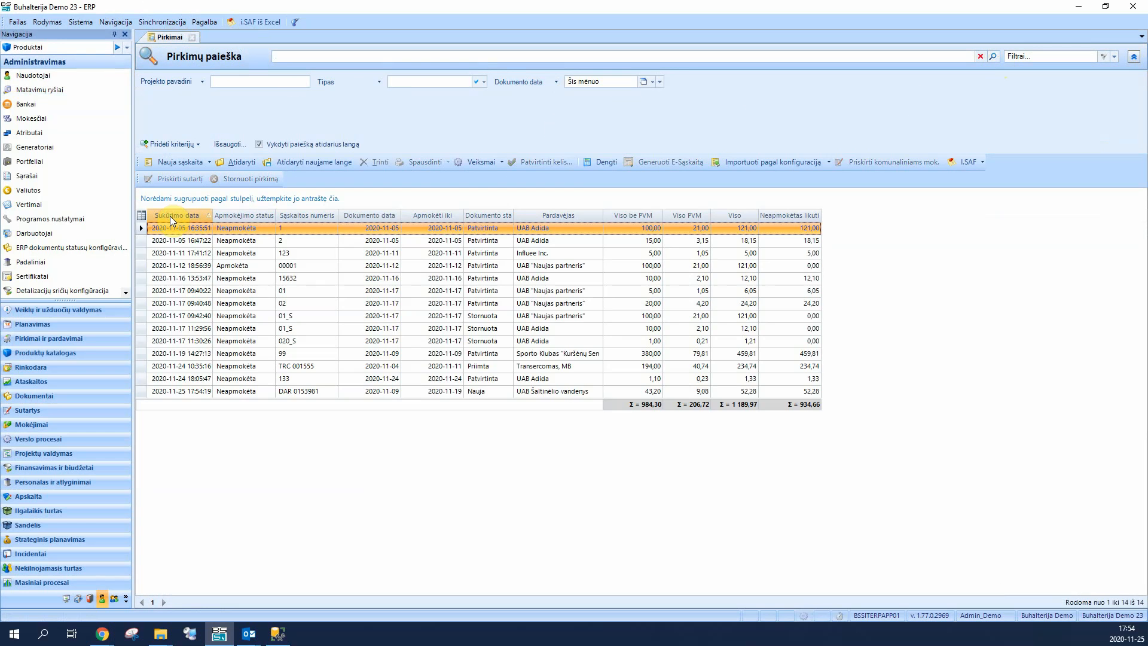
left_click(173, 216)
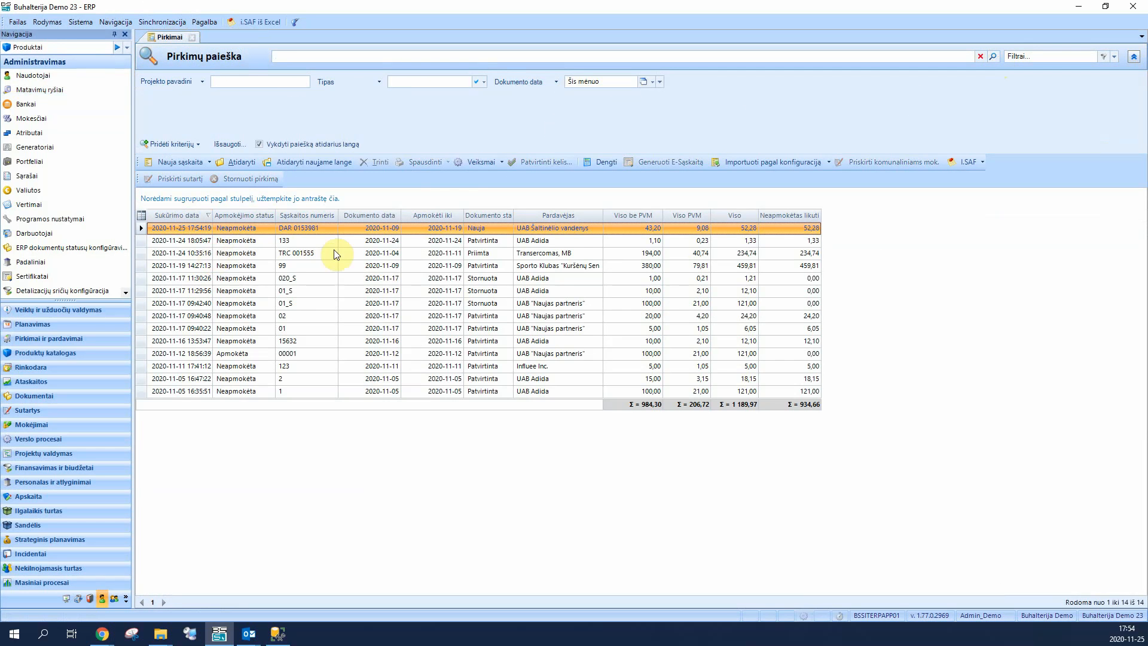
double_click(572, 229)
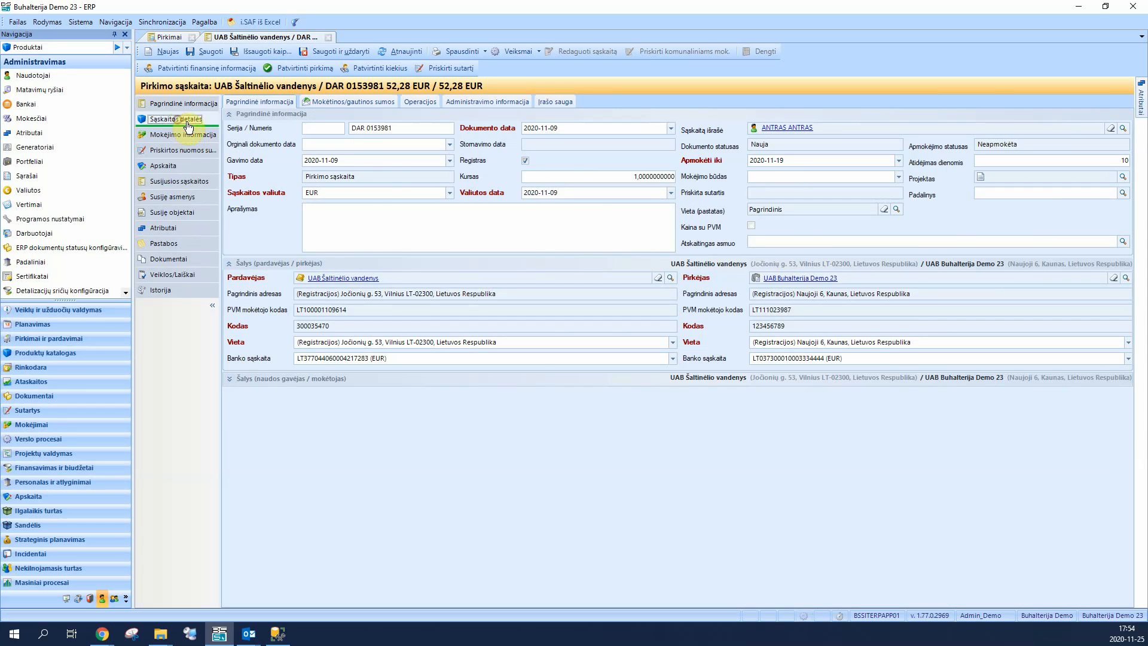
Step: Examine the purchase invoice's detail lines and check the project and department in the first line's amount breakdown
left_click(180, 119)
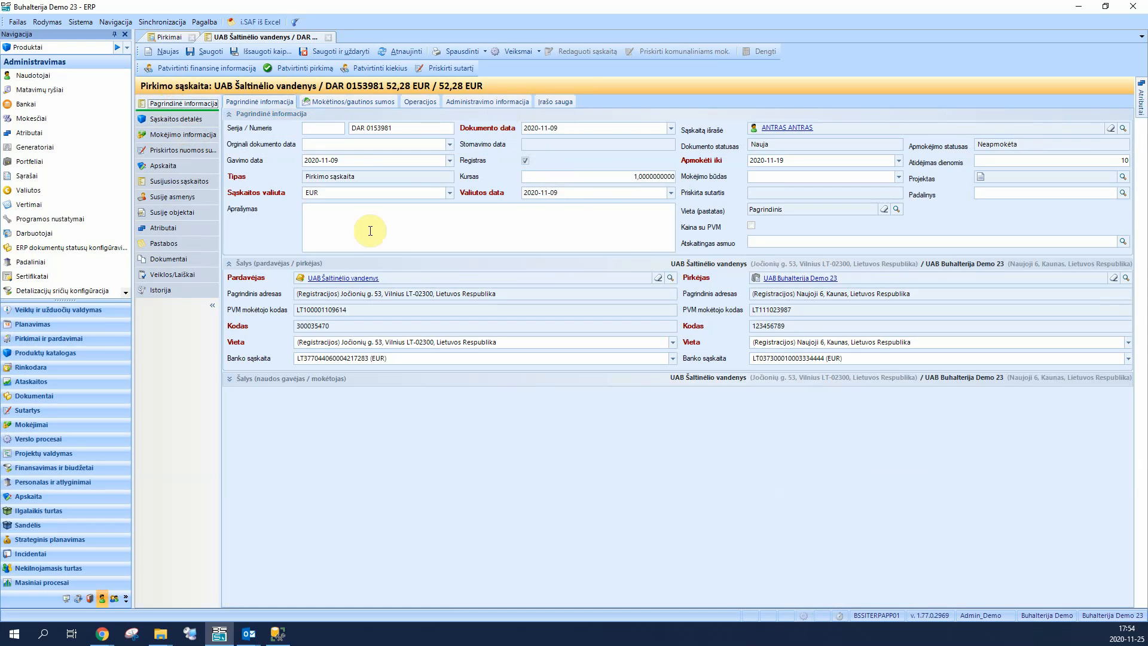
left_click(164, 119)
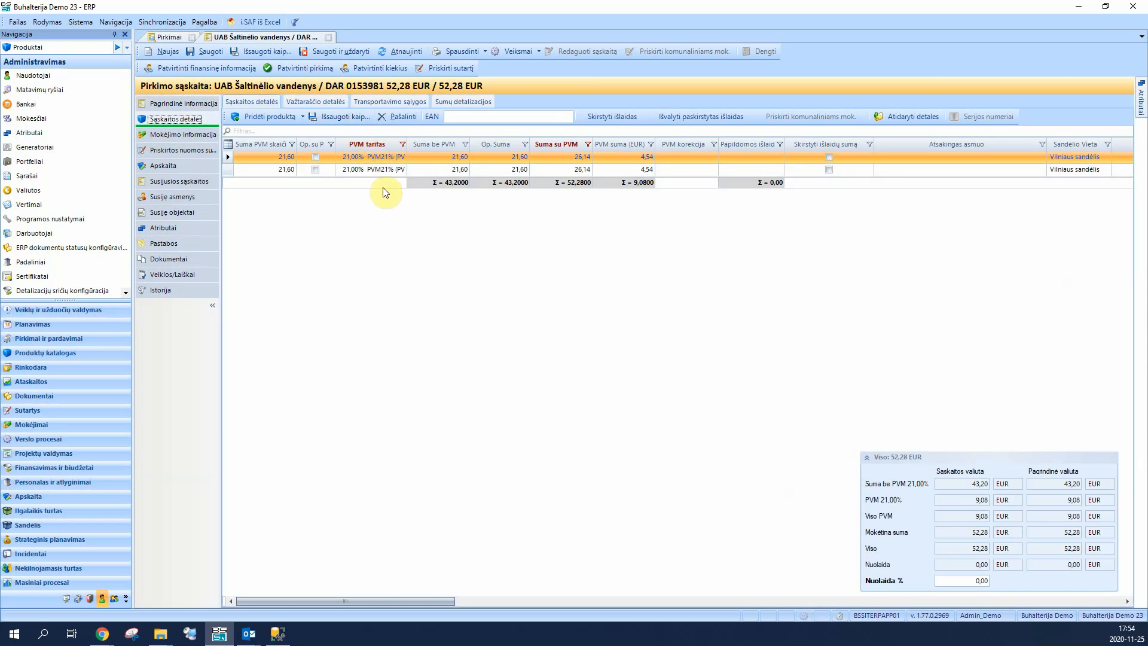
left_click_drag(444, 605, 666, 601)
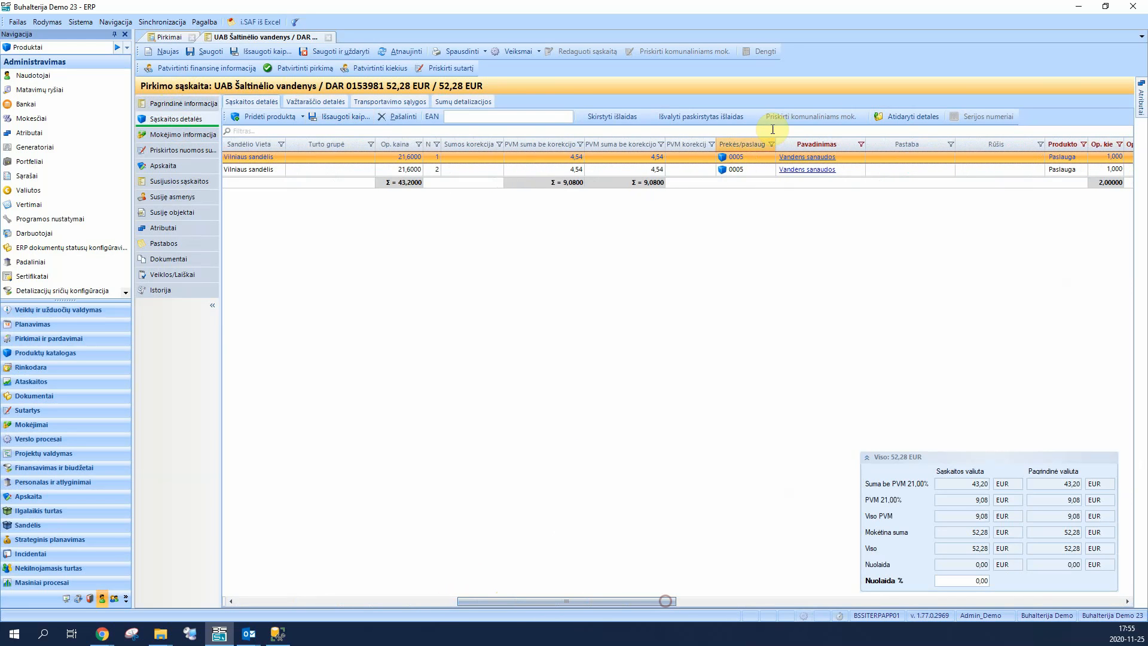
left_click(887, 116)
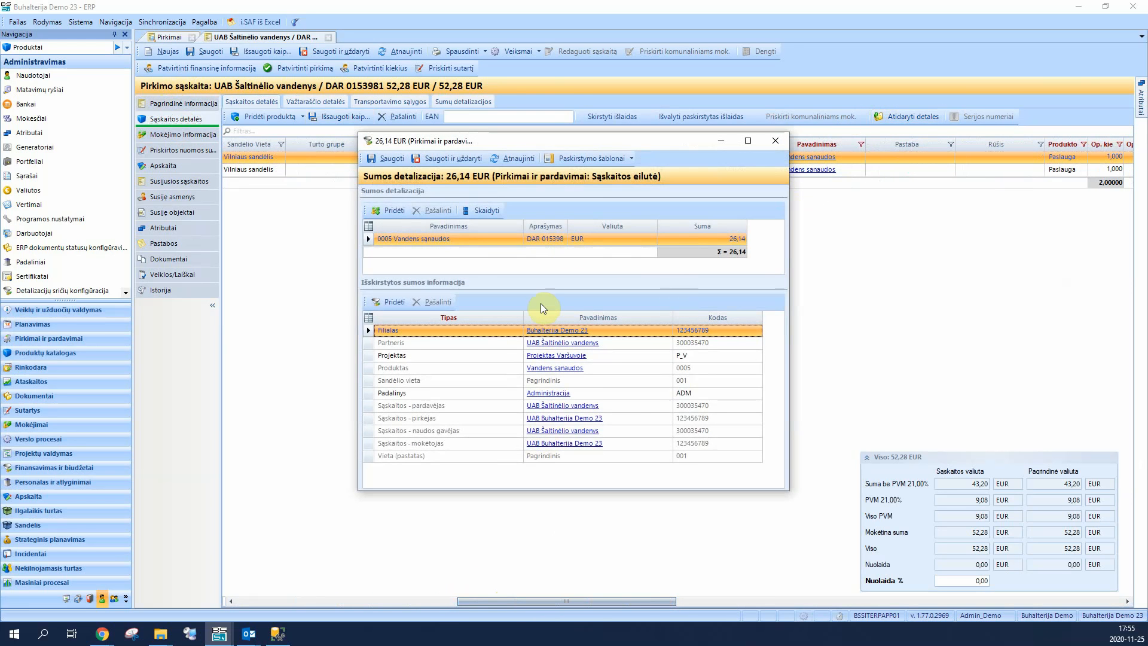
left_click(365, 395)
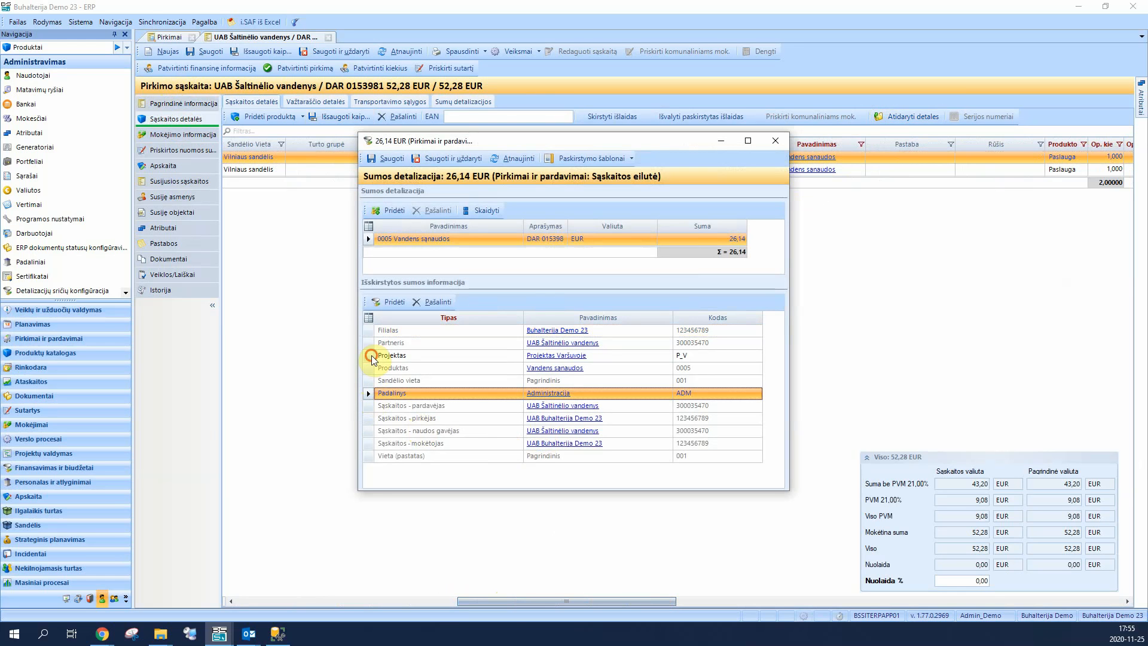
left_click(371, 357)
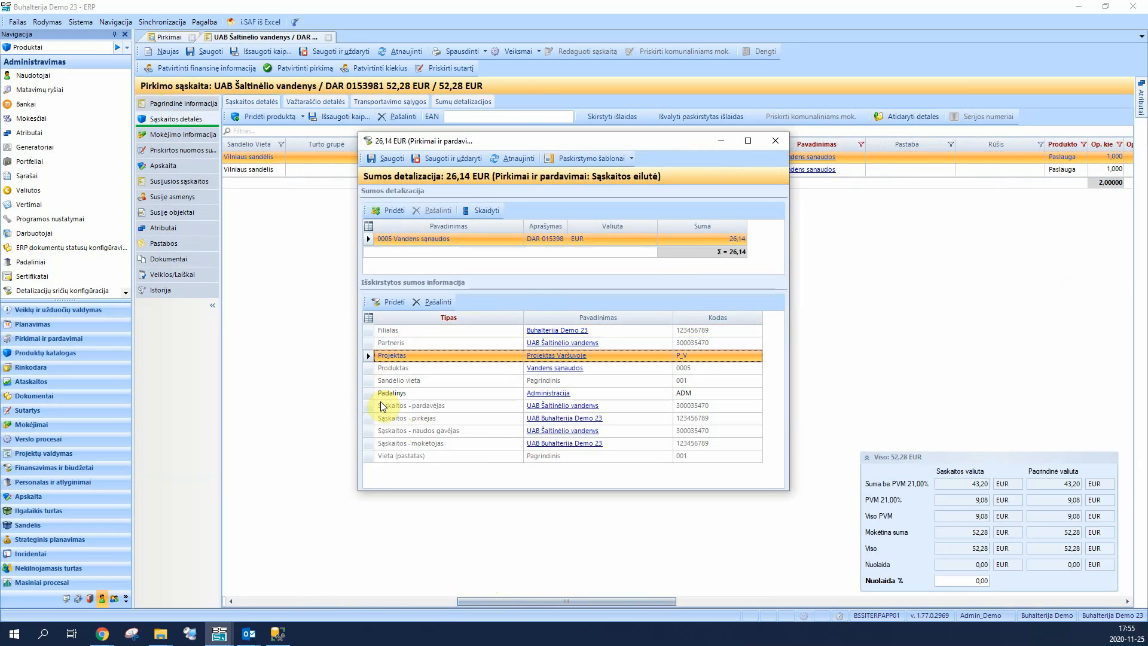
left_click(776, 142)
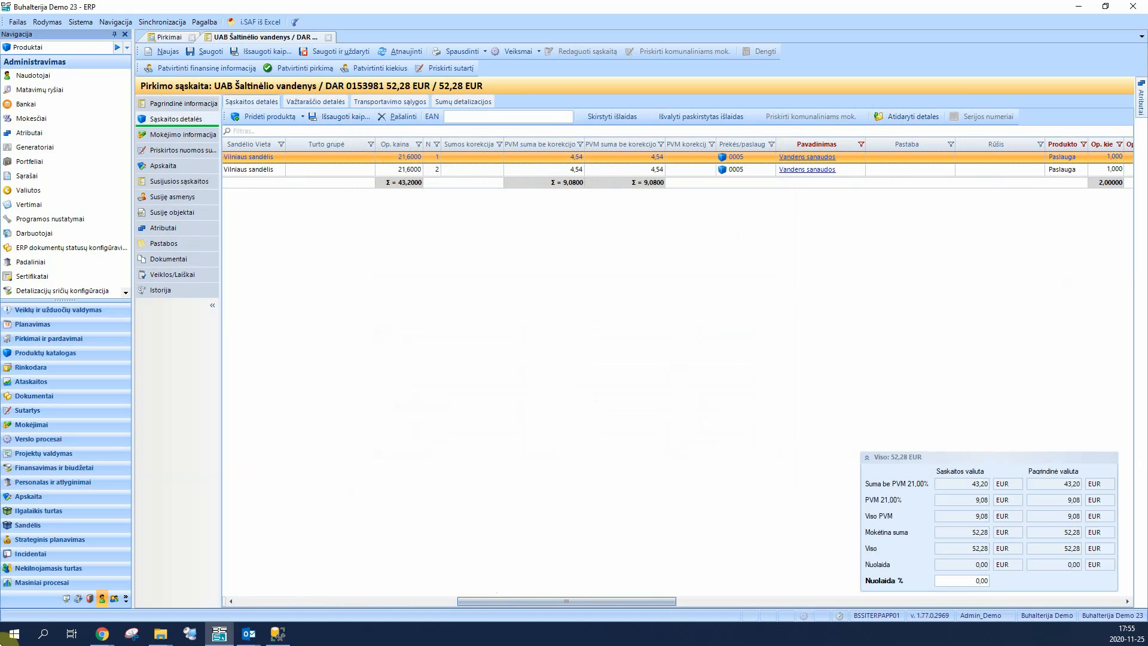
Step: Switch back to the BSS IT portal in Chrome and open BR167679.pdf with its preview from the favourite folder Dokumentai buhalterijai
mouse_move(103, 633)
mouse_move(218, 592)
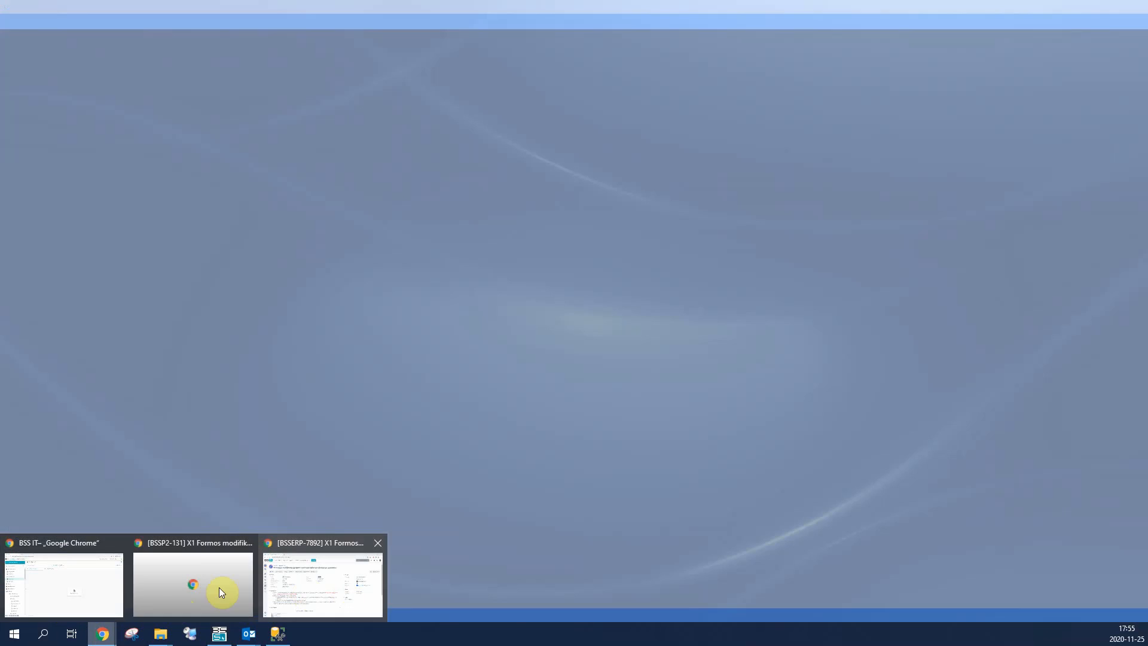
left_click(108, 575)
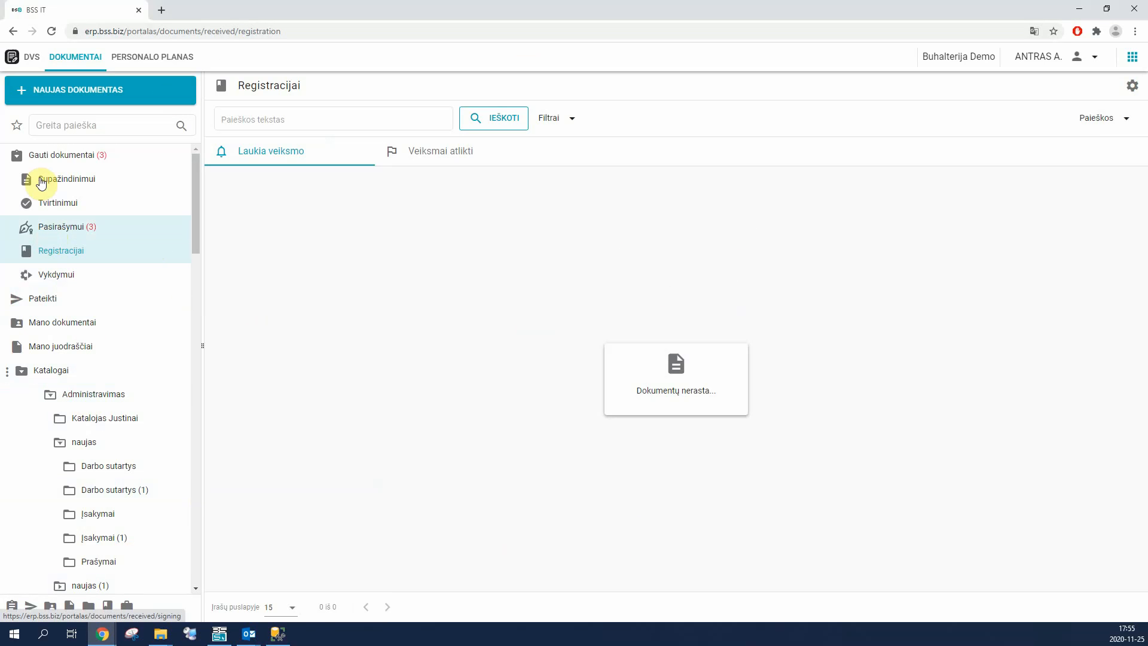
left_click(17, 125)
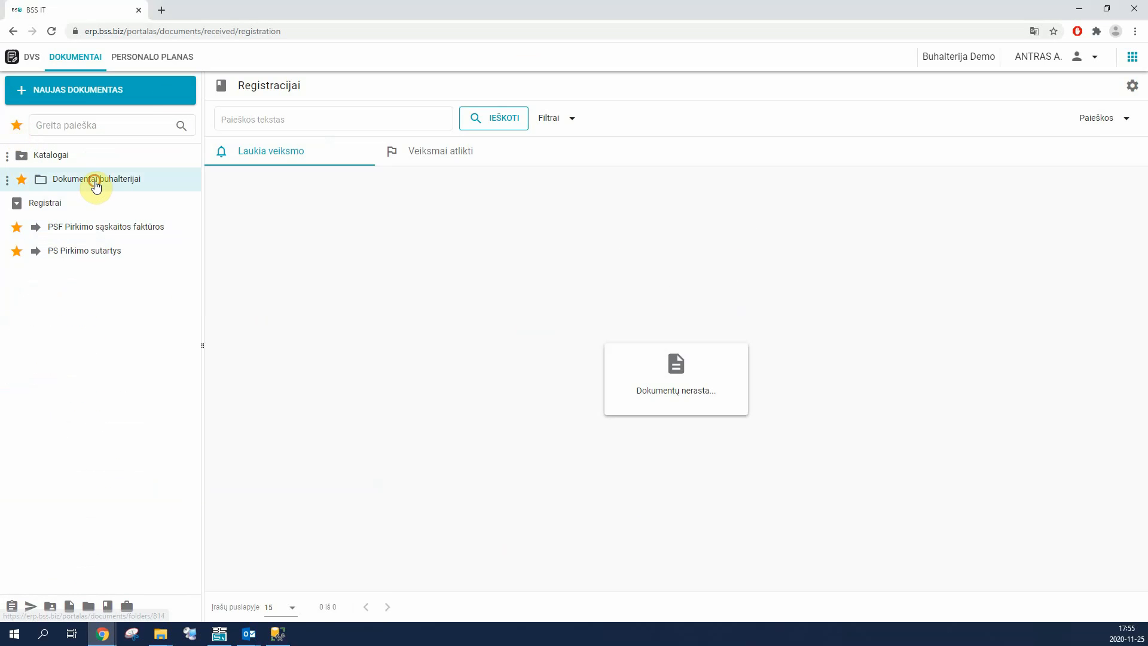
left_click(96, 182)
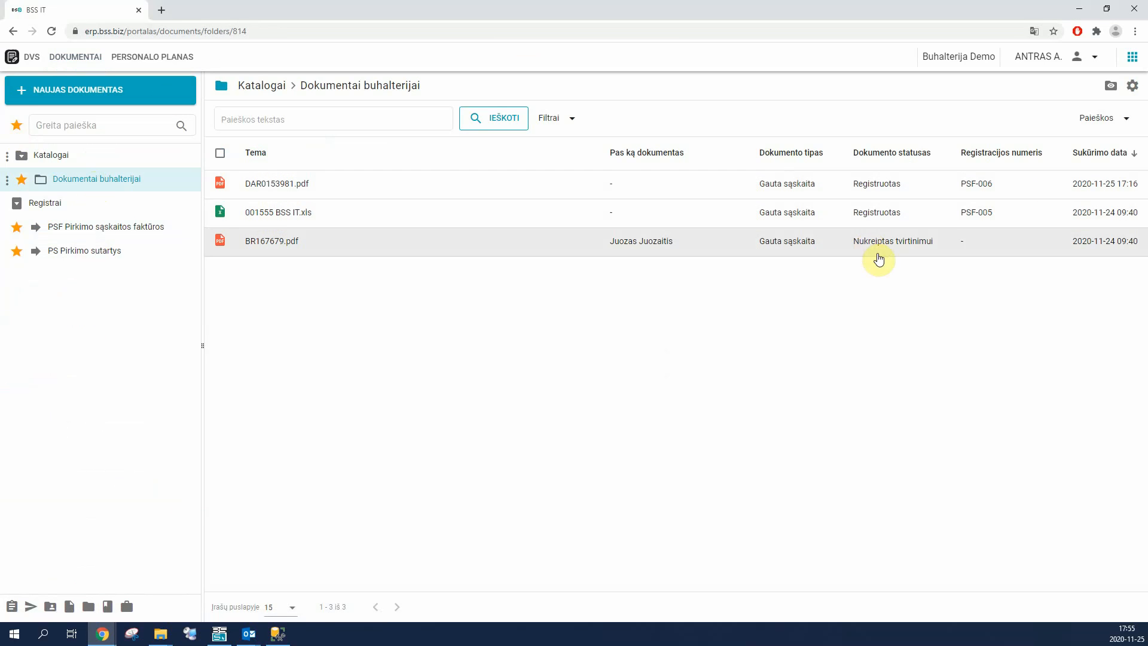
left_click(291, 244)
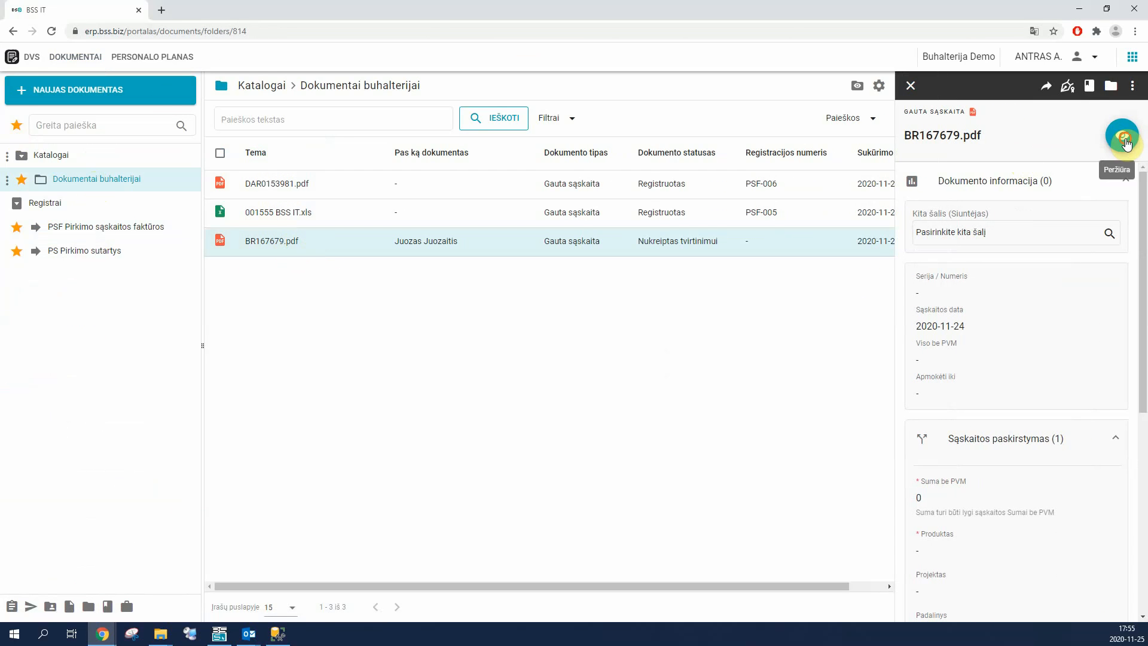
left_click(1123, 143)
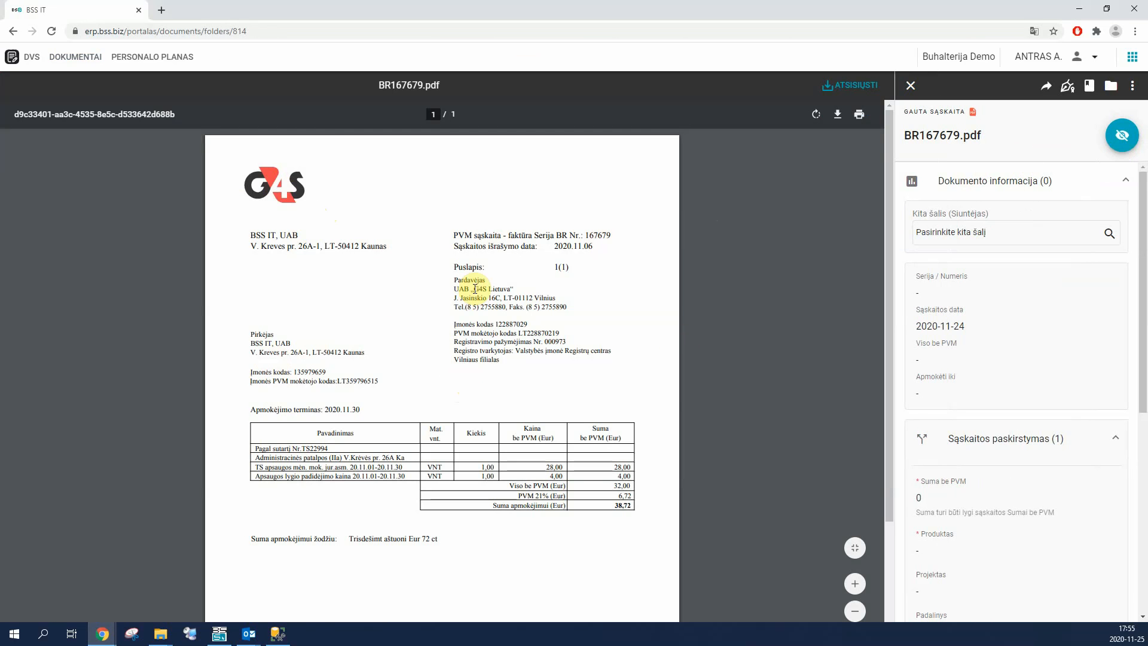
Step: Start a new contact for the invoice sender, searching Rekvizitai.lt for "g4s" and loading the data of G4S Lietuva, UAB
left_click(978, 234)
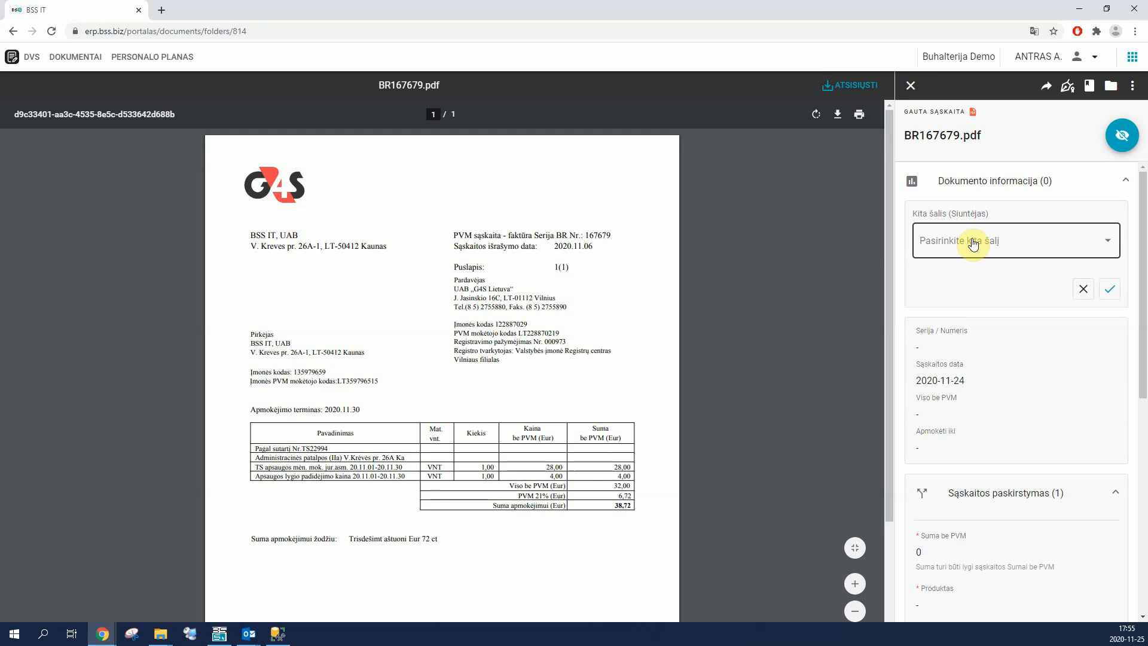
type("g4s")
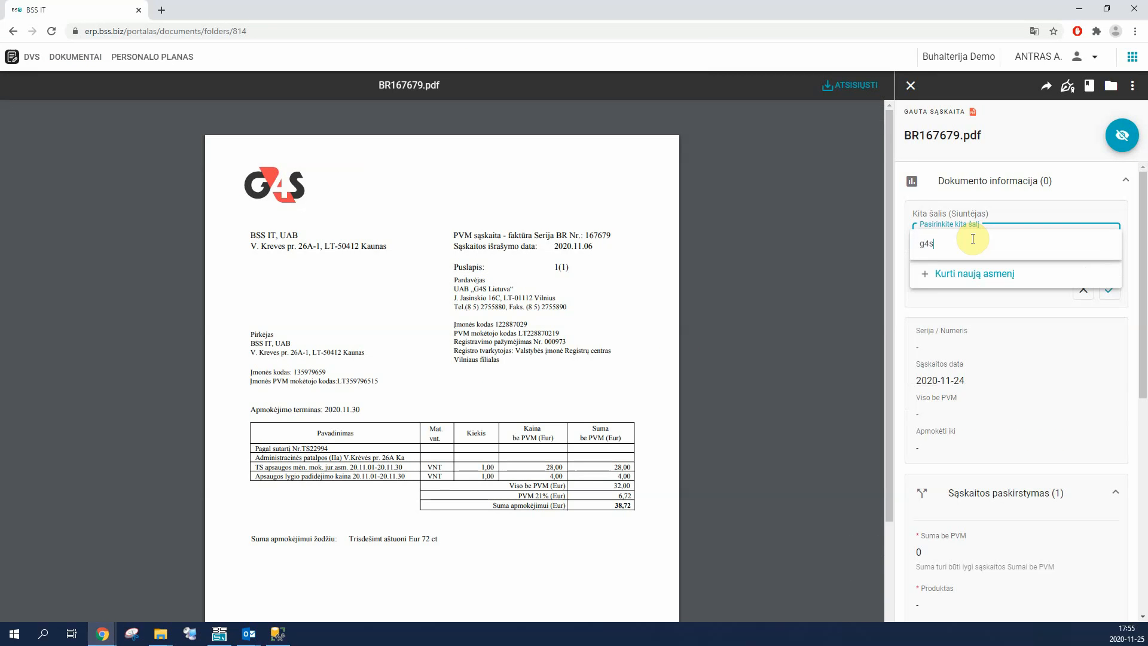
left_click(969, 275)
left_click(708, 197)
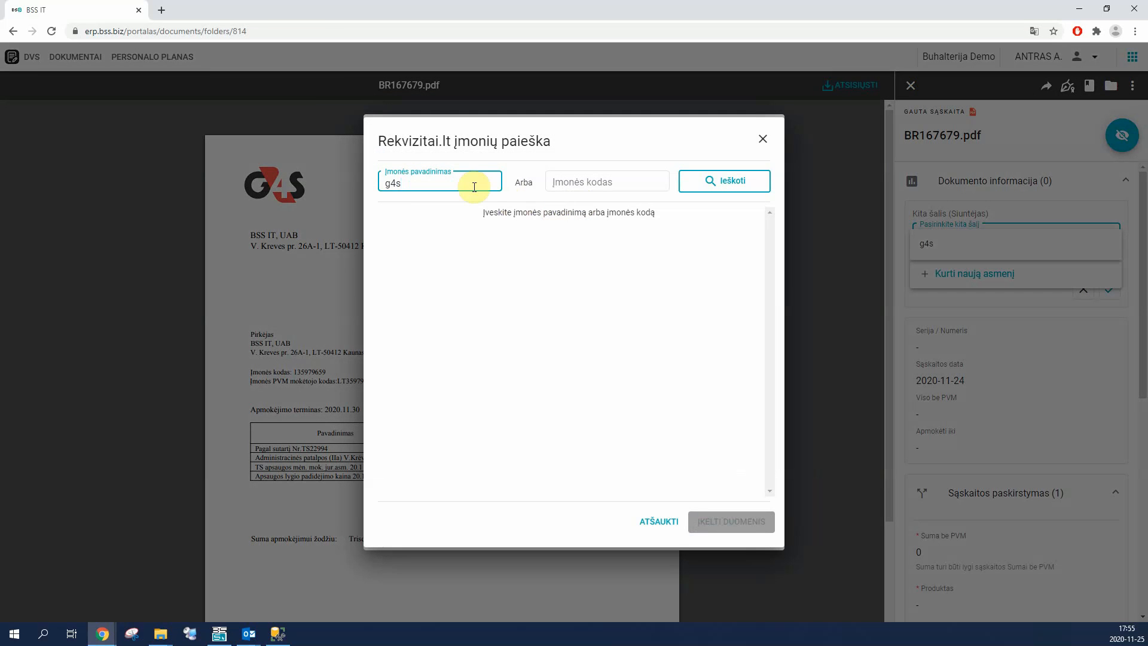
left_click(715, 181)
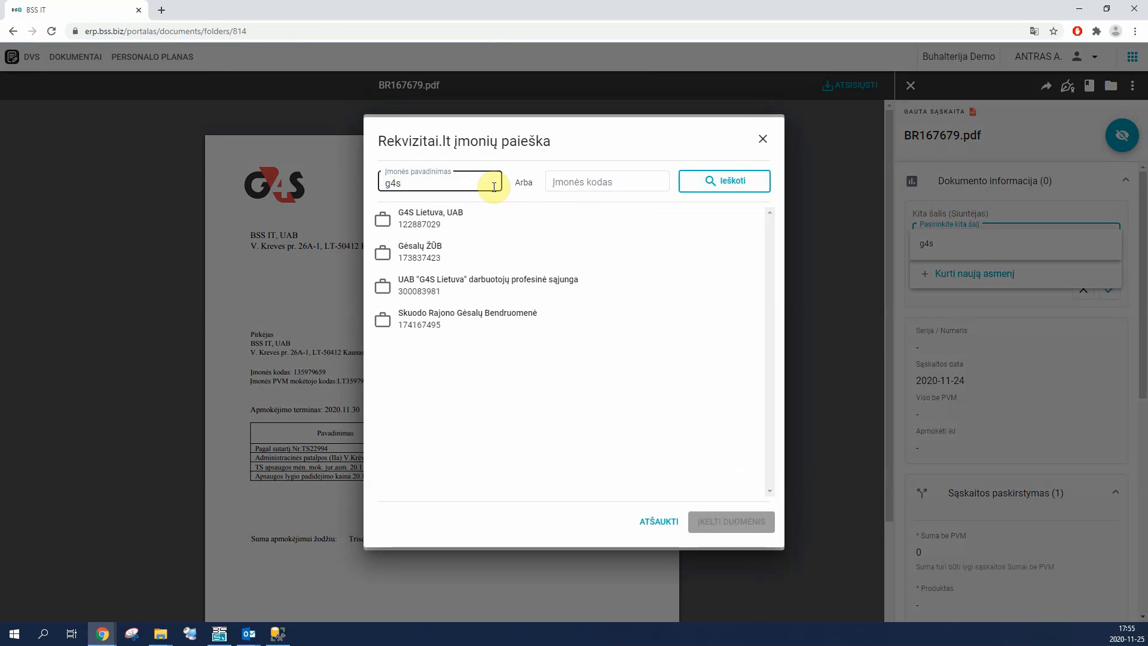
left_click(406, 222)
left_click(734, 521)
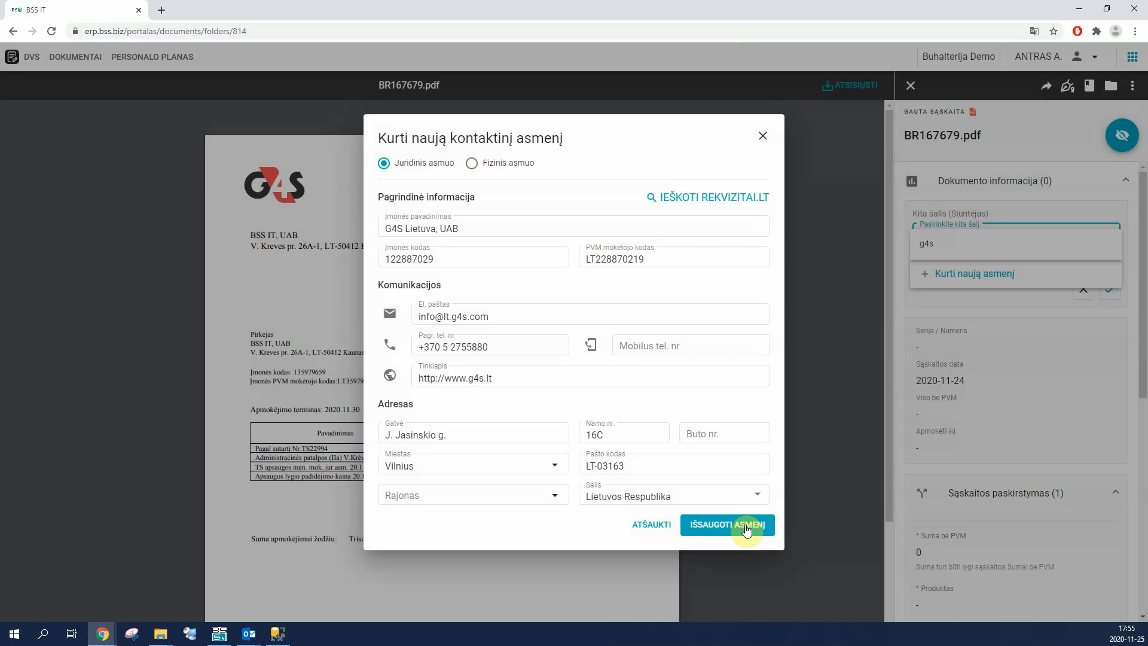
Step: Save G4S Lietuva, UAB as a new contact instead of using a similar existing one, and confirm it as the sender
left_click(746, 529)
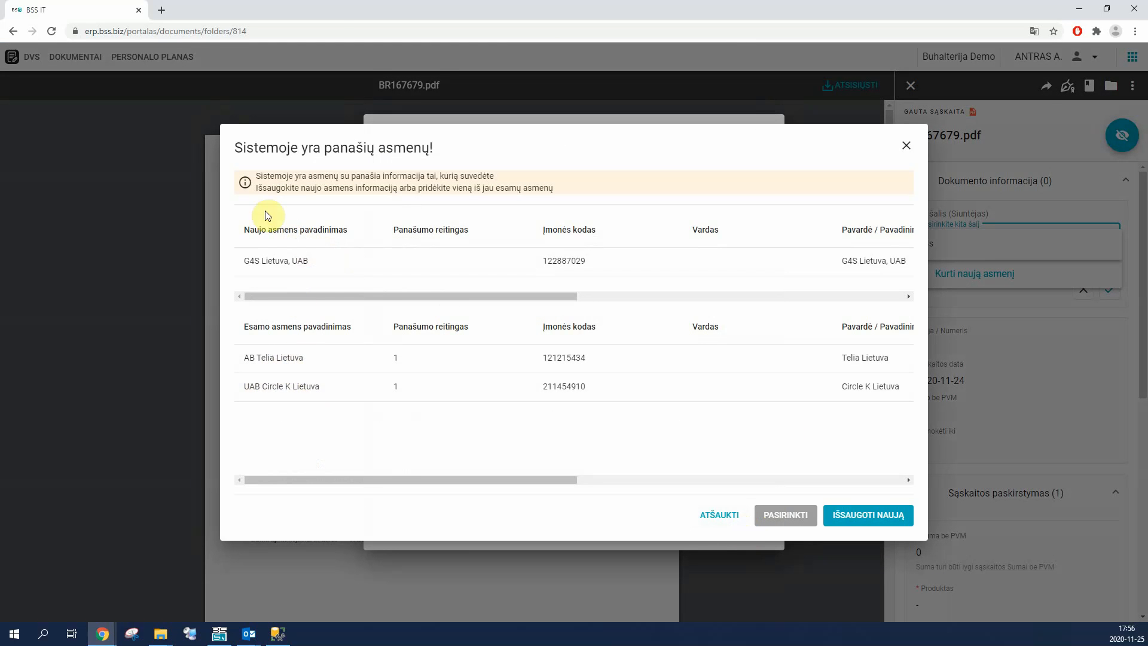
left_click(855, 515)
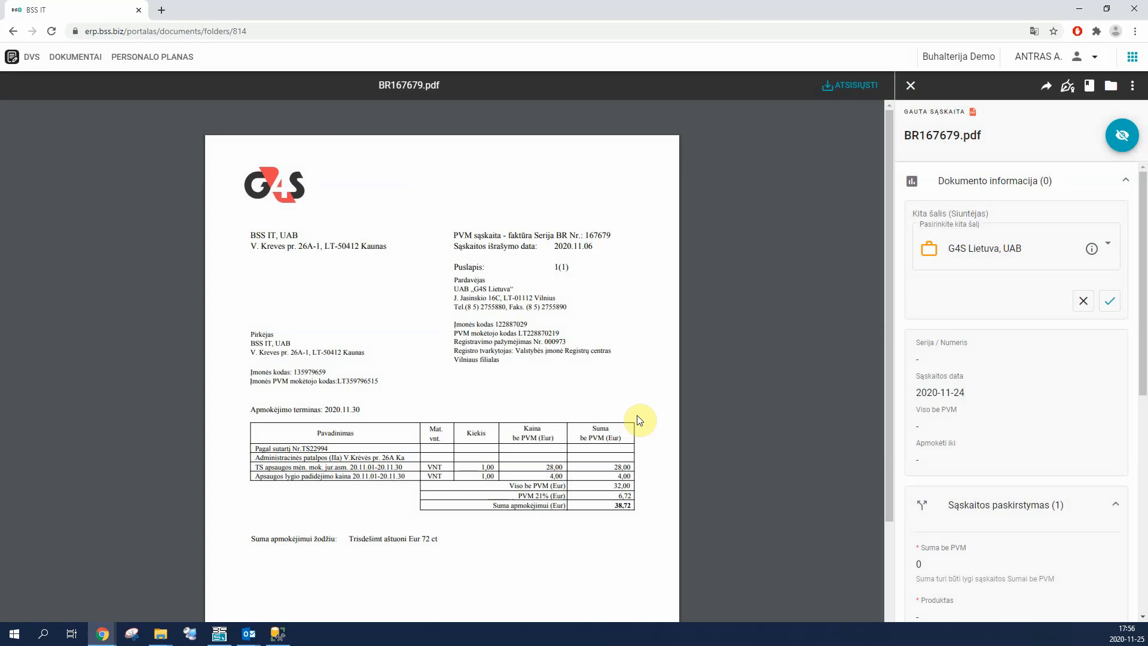
left_click(1113, 304)
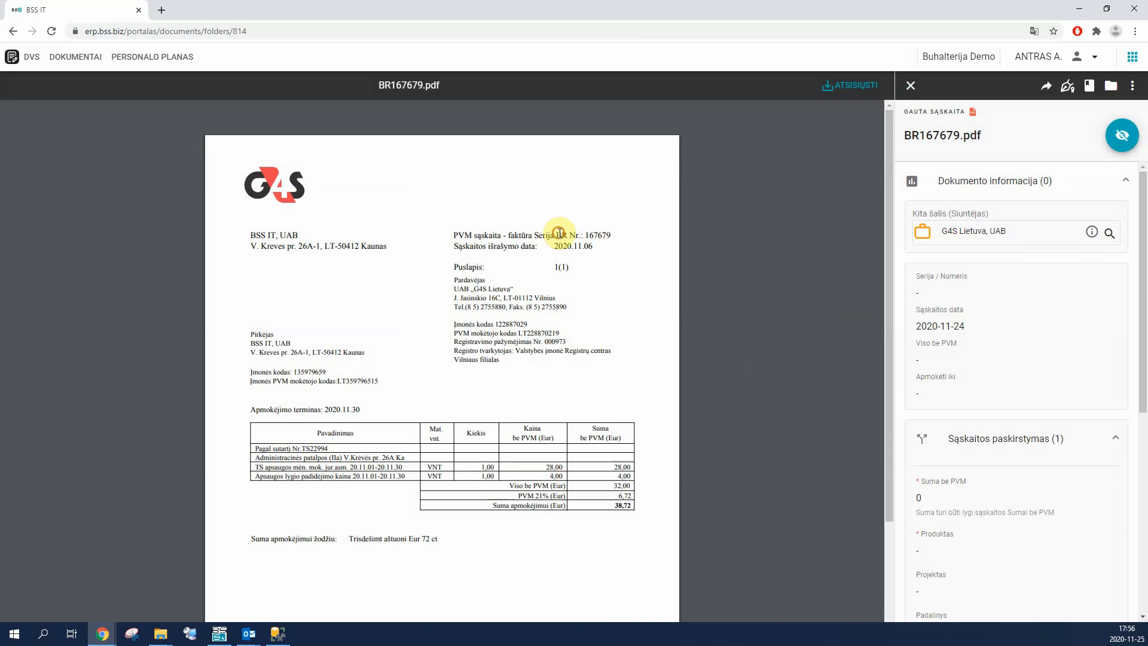
Step: Fill in and save the invoice details: number BR67679, invoice date 2020-11-06, total excluding VAT 32 and payment due date 2020-11-30
left_click_drag(558, 235, 609, 234)
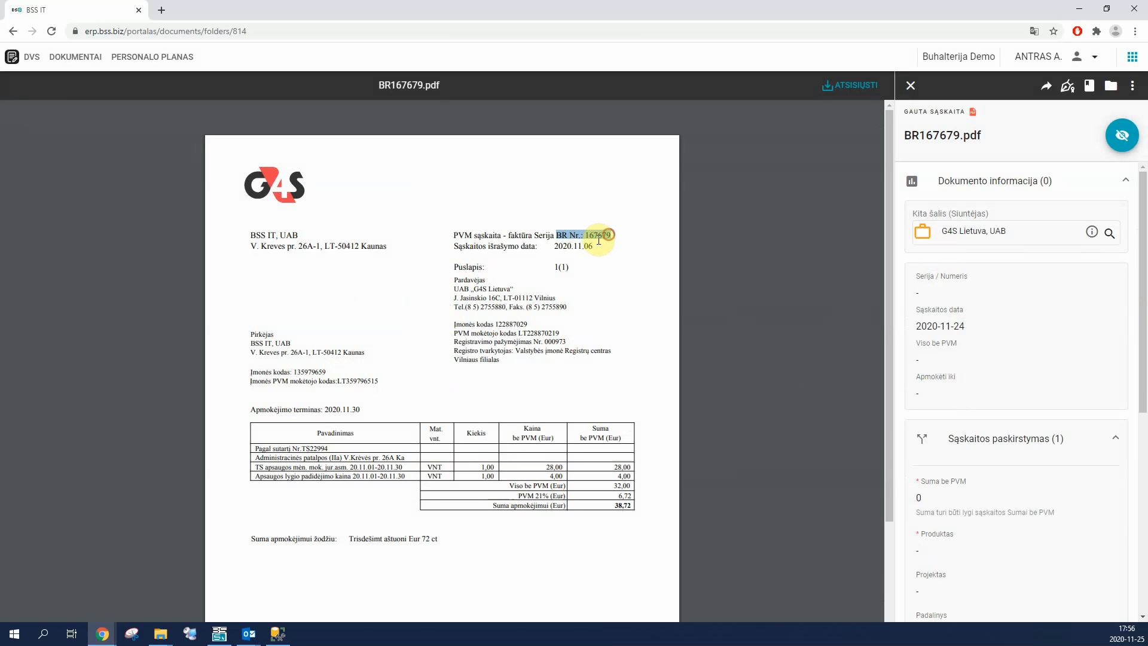
left_click(1112, 286)
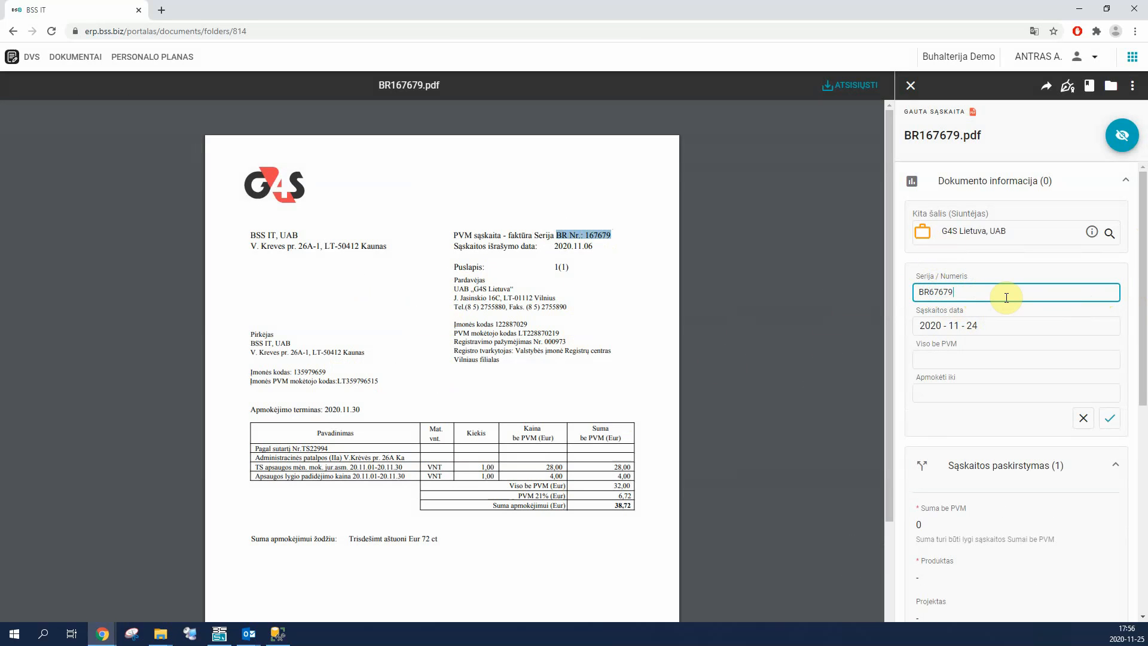
left_click(996, 326)
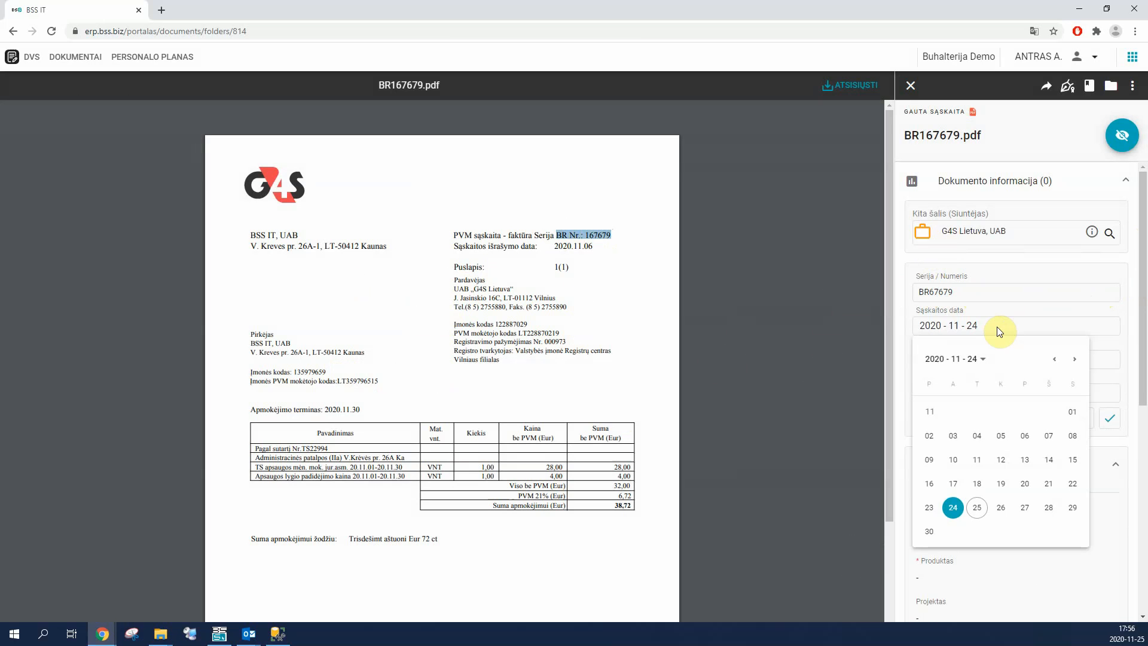
left_click(1033, 443)
left_click(950, 358)
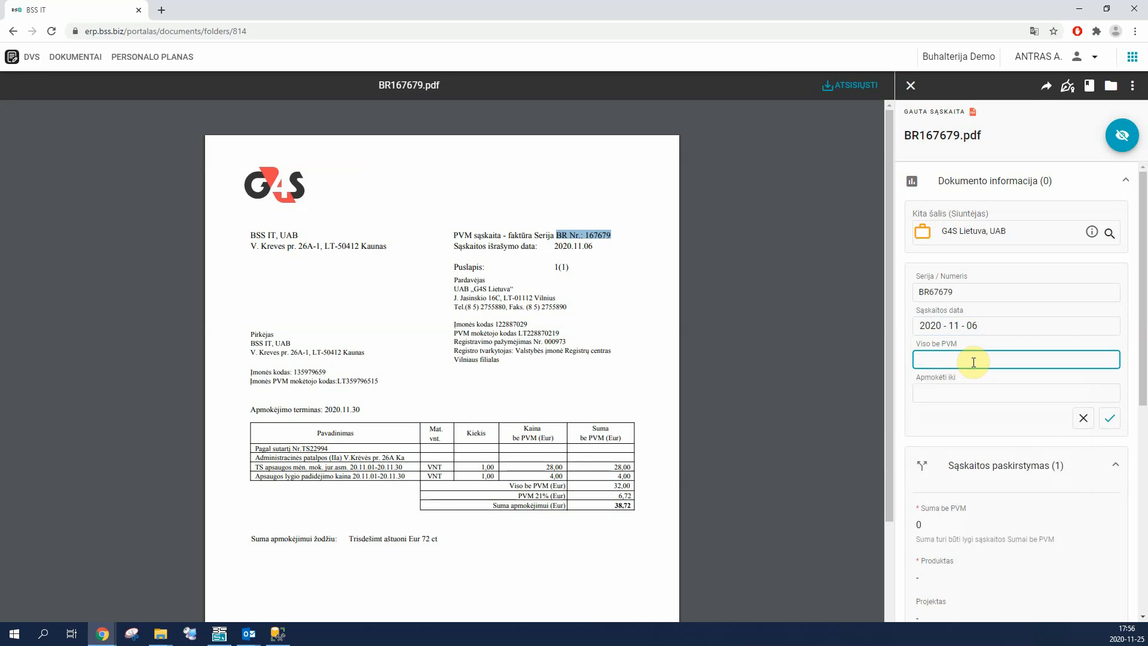
left_click(965, 392)
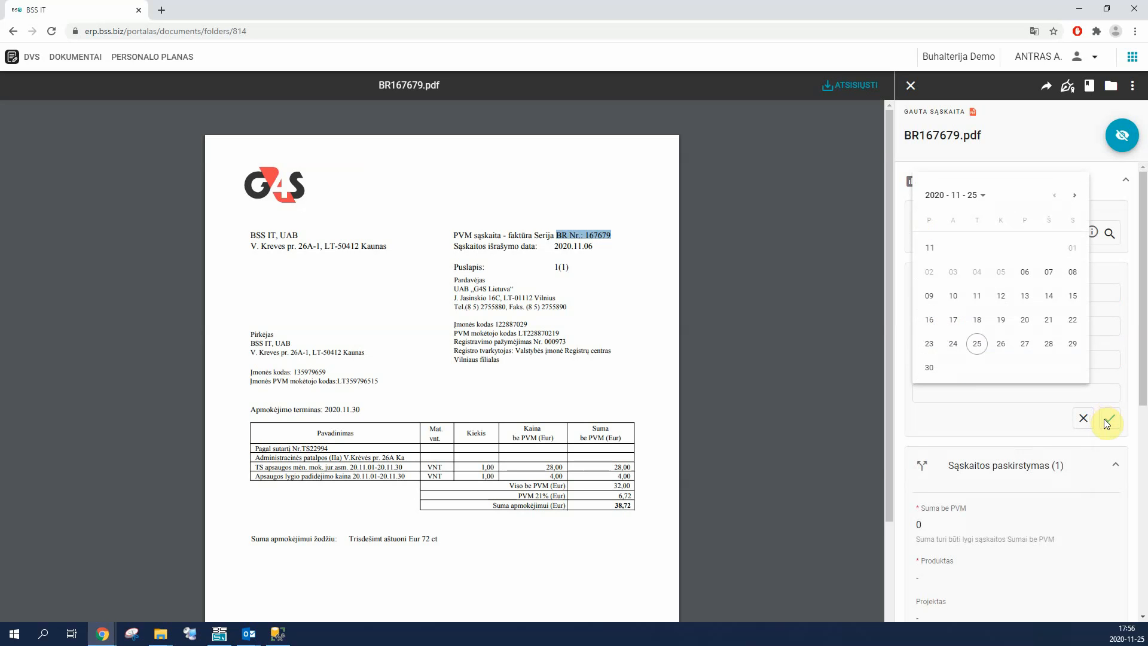
left_click(930, 367)
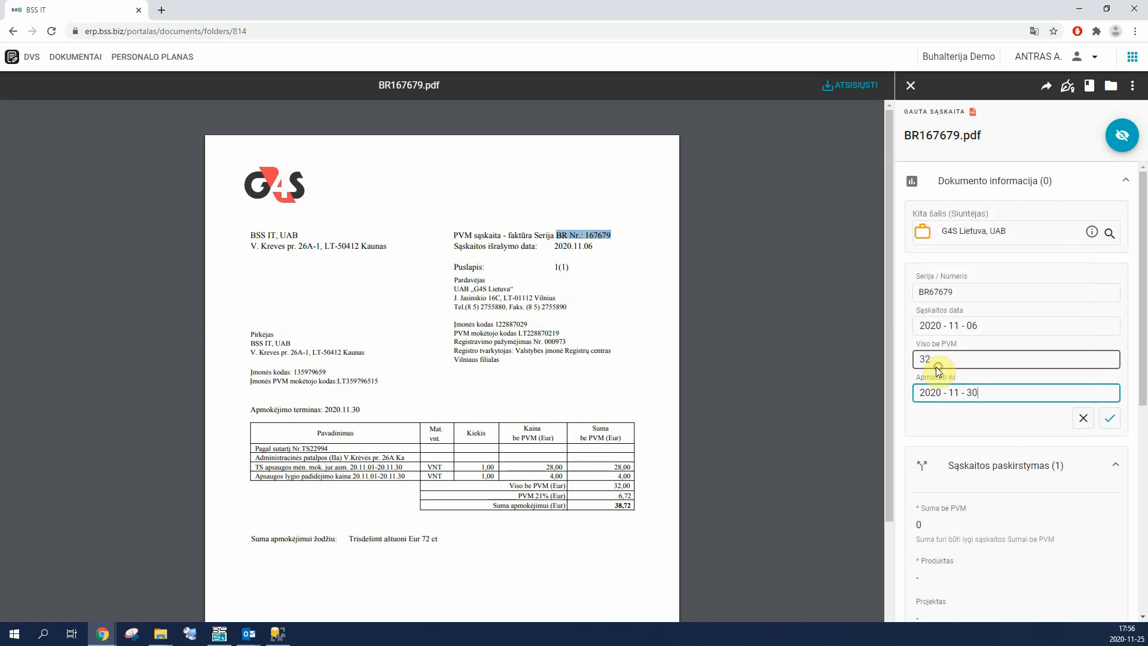
left_click(1110, 418)
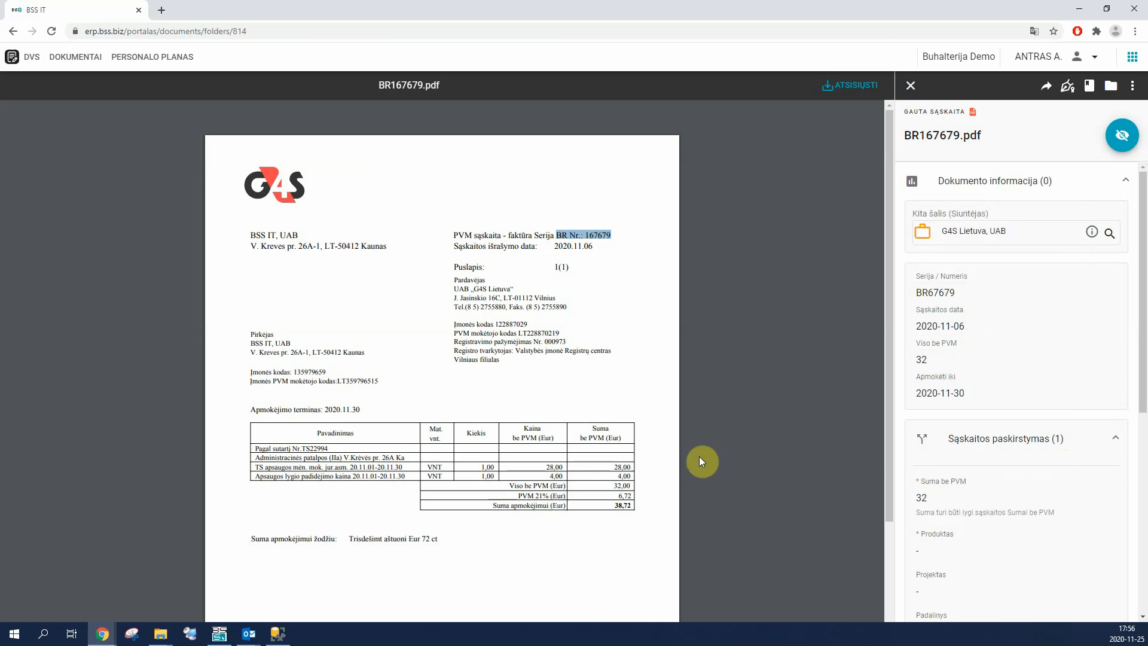
Step: Edit the invoice allocation and set its product to Įvairios bendrosios sąnaudos (0010)
scroll(942, 418, "down", 3)
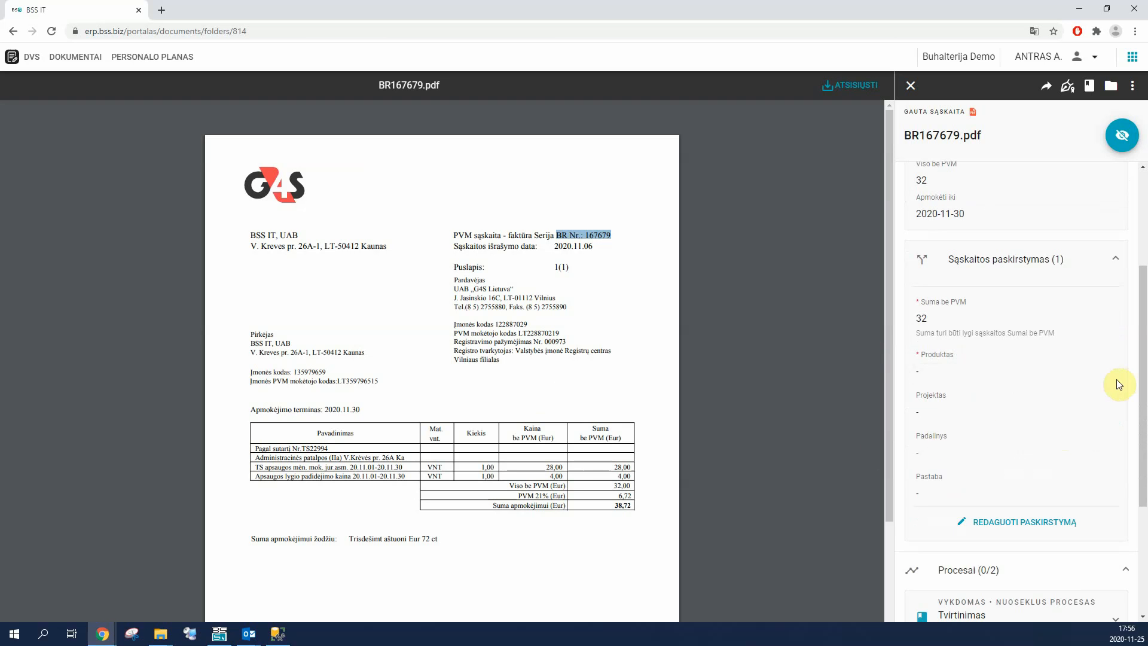
left_click(1119, 385)
left_click(936, 389)
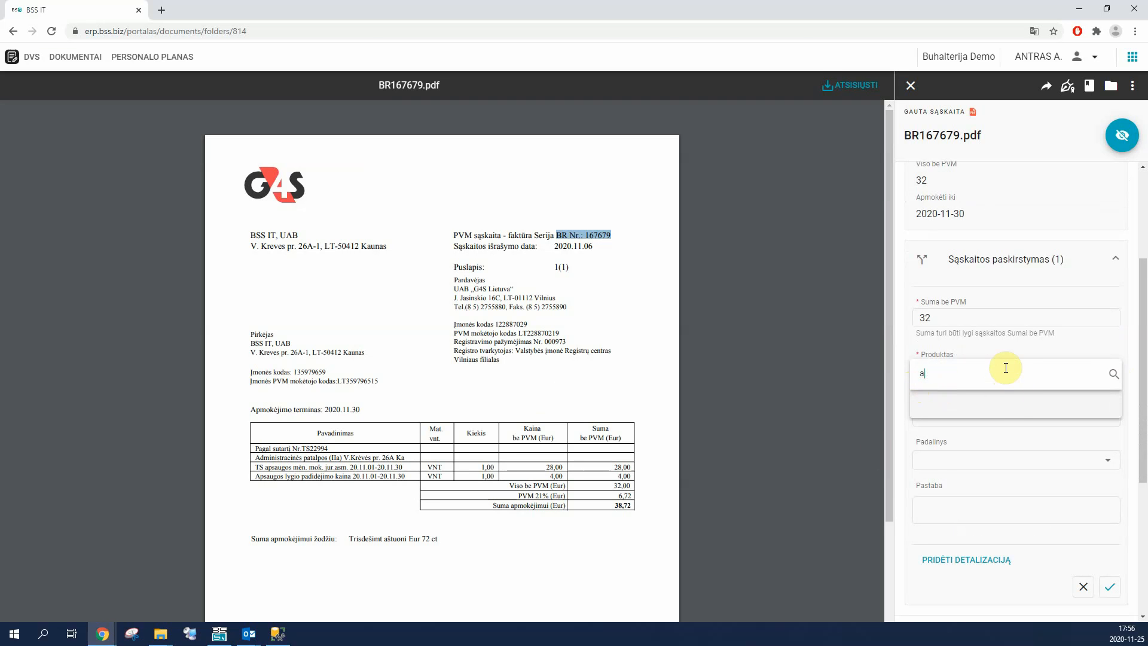
key("BackSpace")
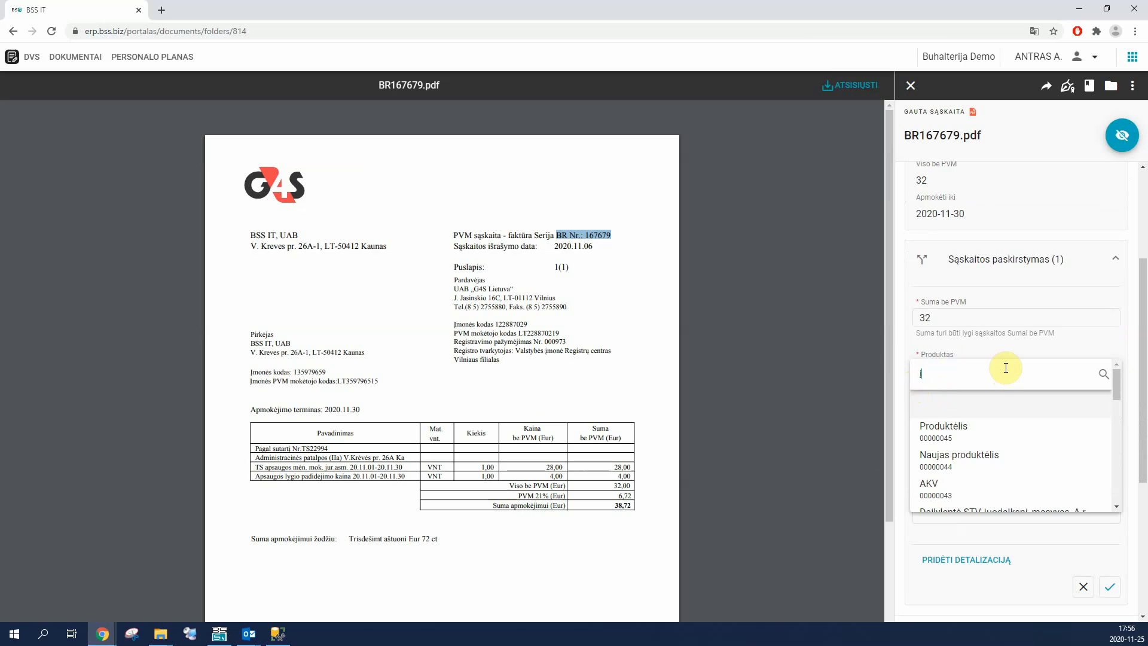
type("įvai")
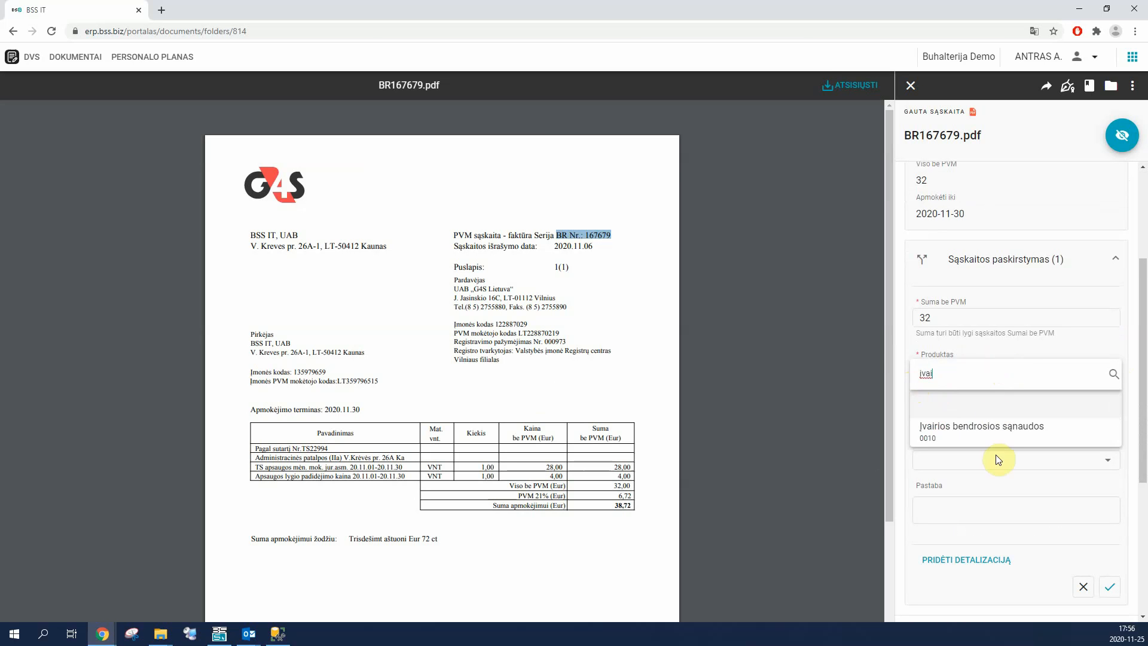
left_click(991, 435)
Step: Assign the allocation to project Projektas 10, leave the department empty and save the allocation line
left_click(990, 435)
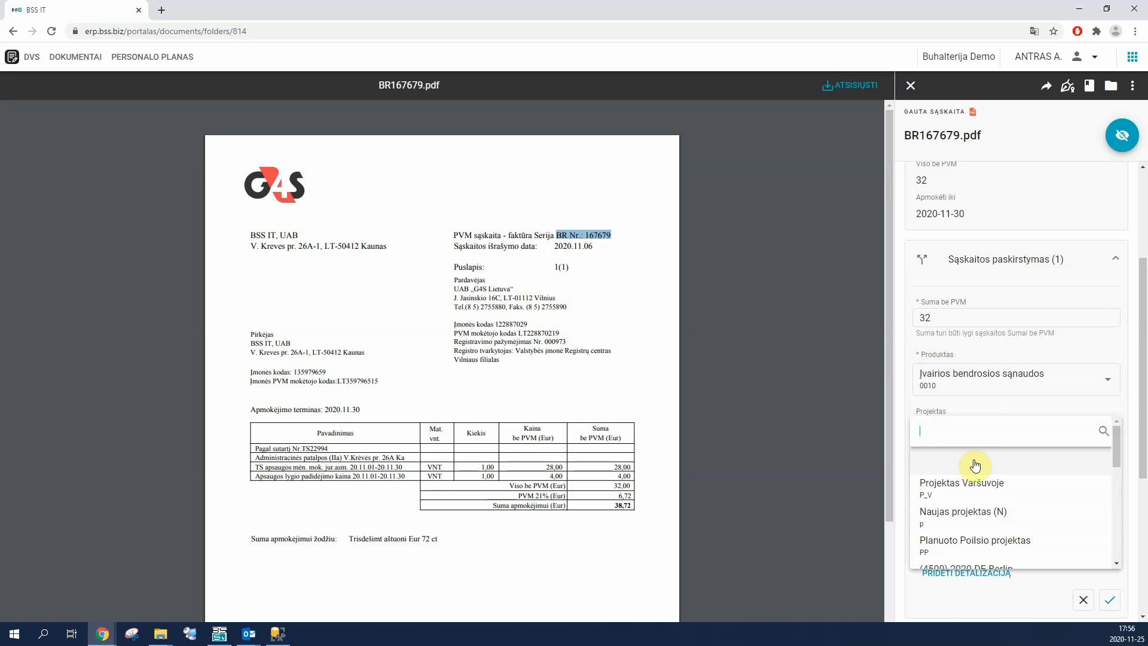
scroll(964, 513, "down", 2)
left_click(973, 494)
left_click(1000, 490)
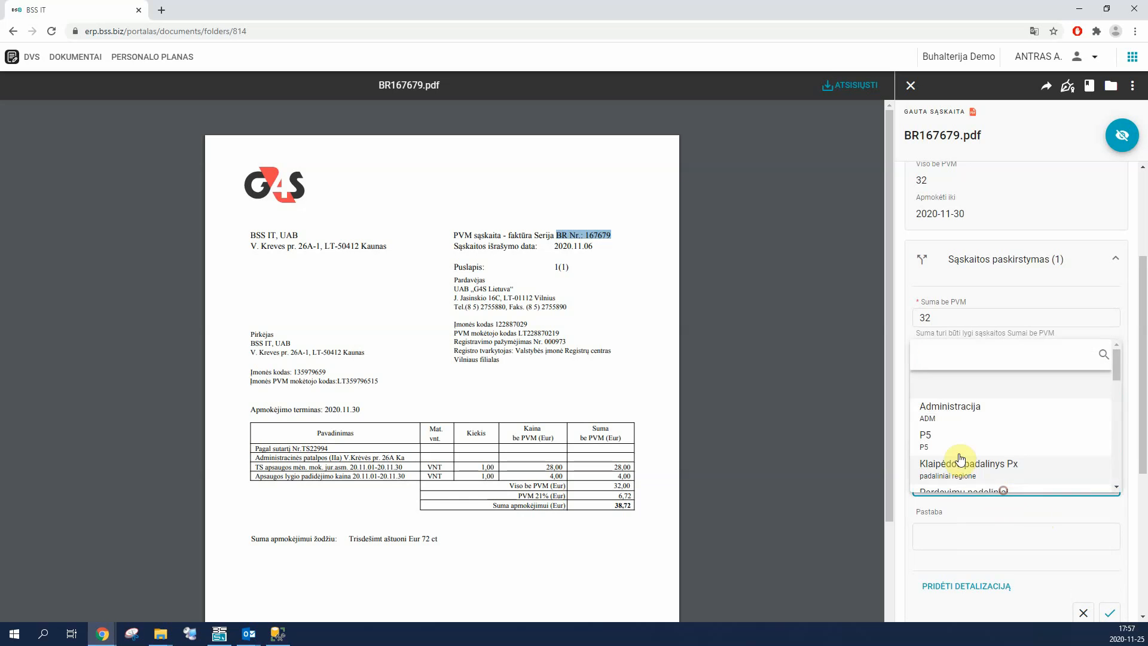
left_click(1130, 385)
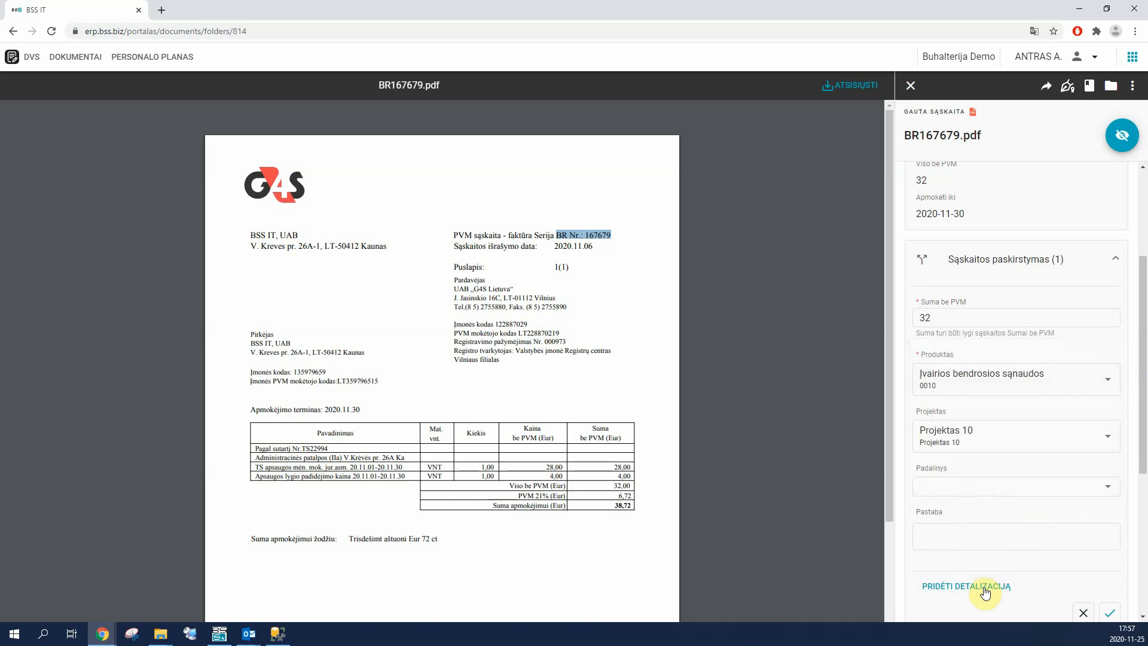
Step: Open the detailed invoice allocation and start saving it as a new allocation template, with the partner included in the template rule
left_click(1009, 520)
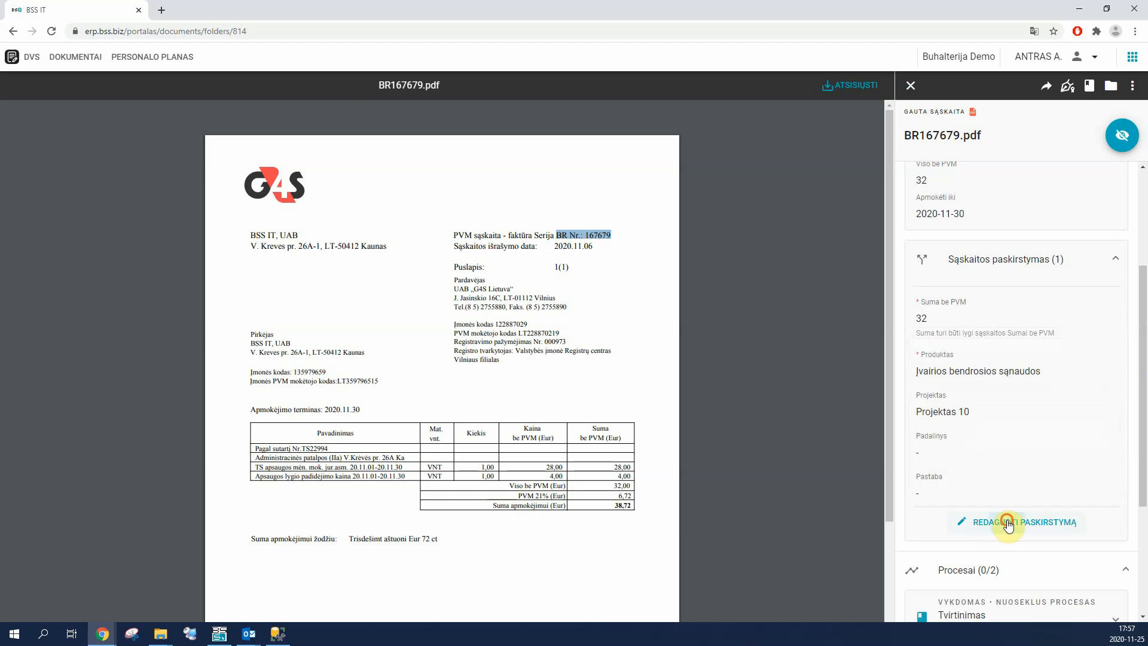
left_click(1085, 118)
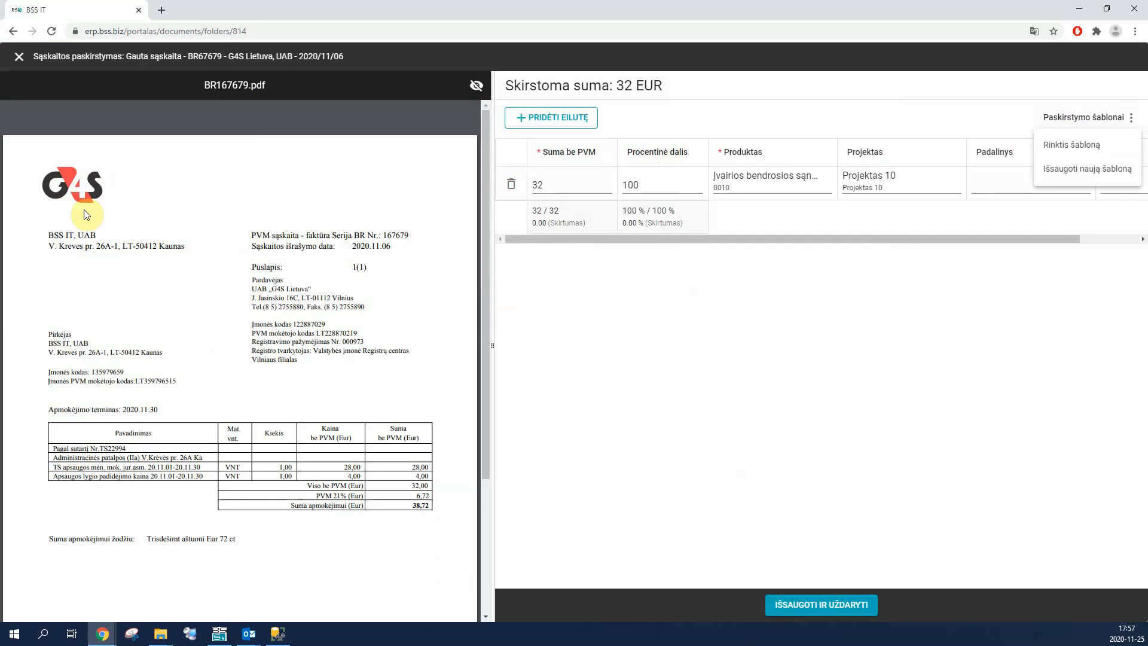
left_click(1067, 170)
left_click(486, 388)
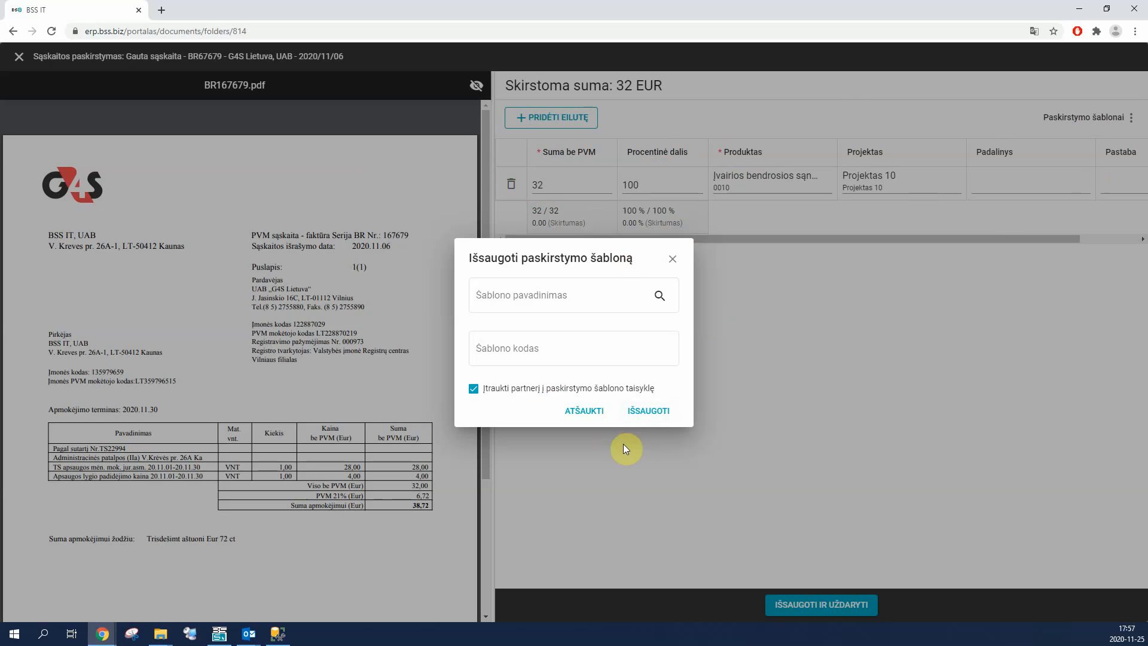
Step: Save the allocation template under the name G4S with its template code, and save and close the invoice allocation
left_click(658, 412)
left_click(526, 296)
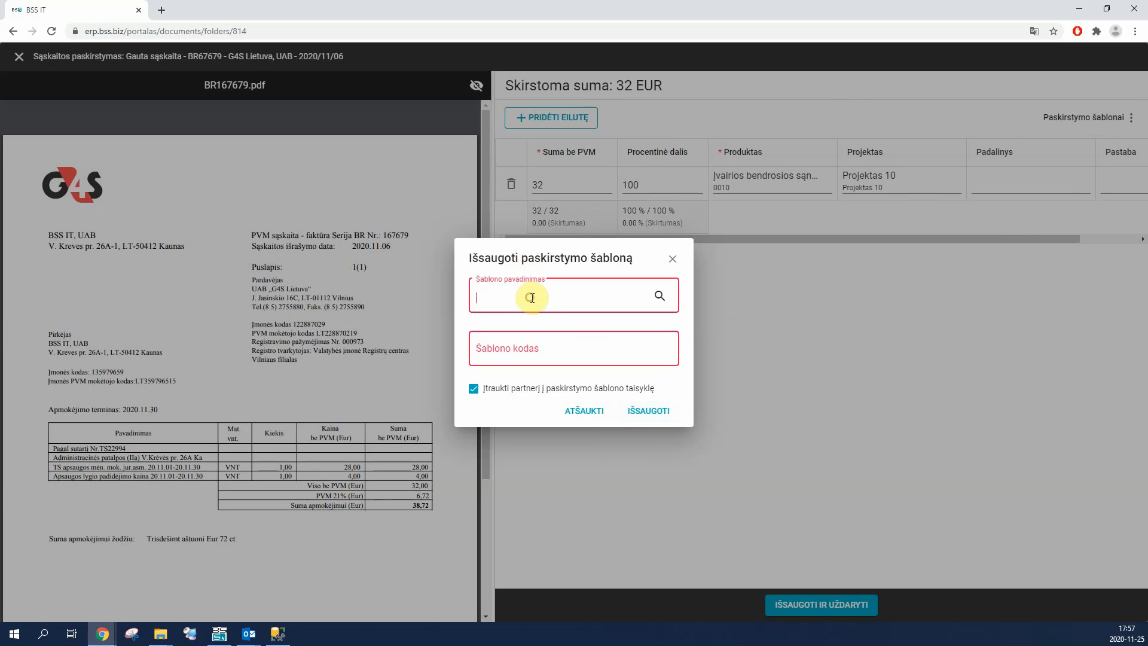
type("G4S")
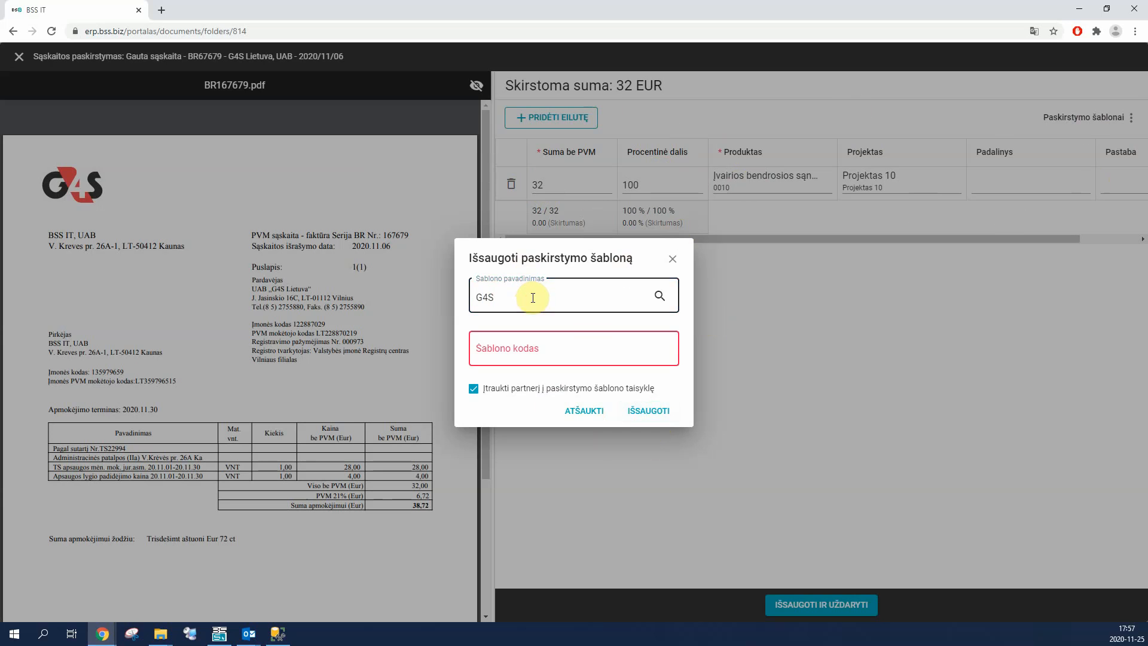
left_click(532, 344)
type("G4S")
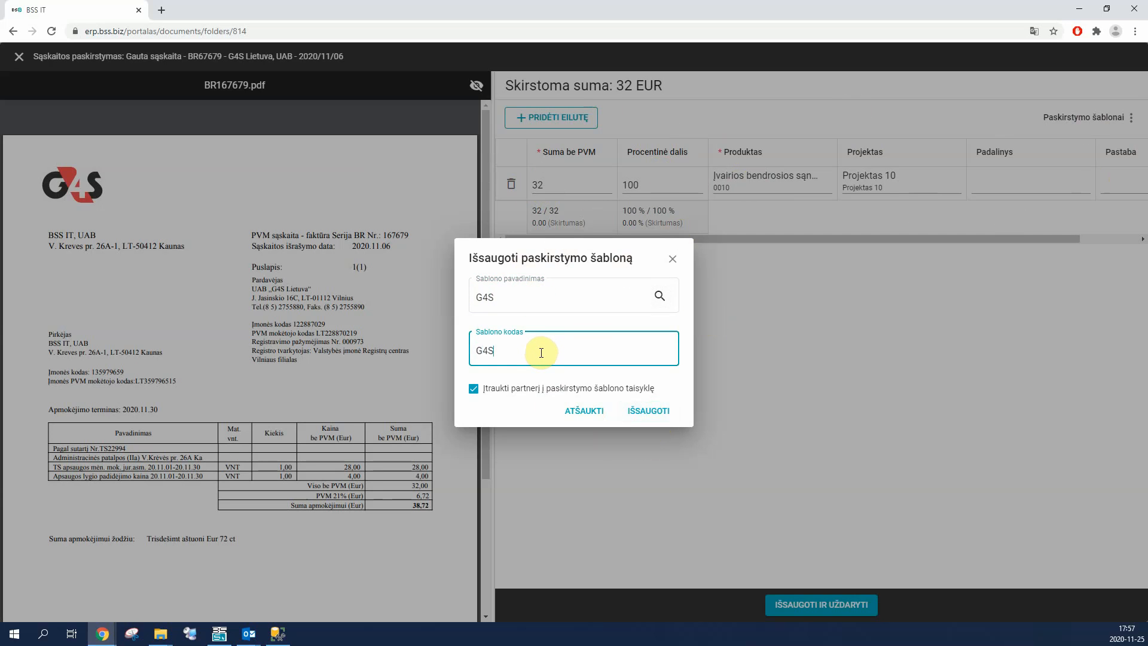
left_click(658, 409)
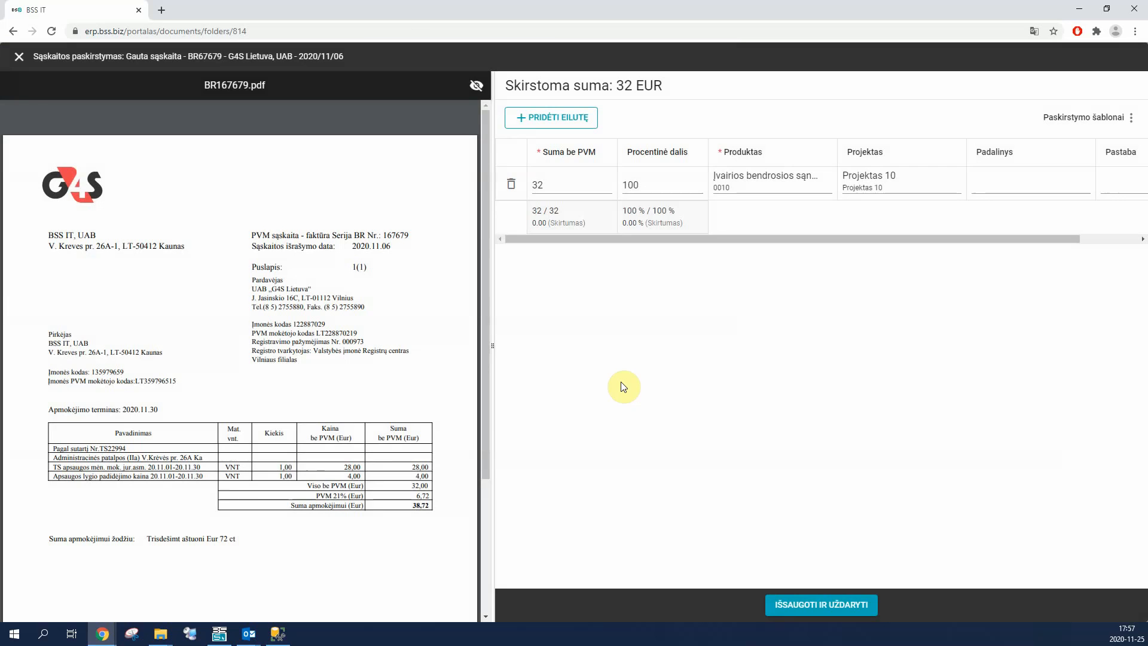
left_click(828, 609)
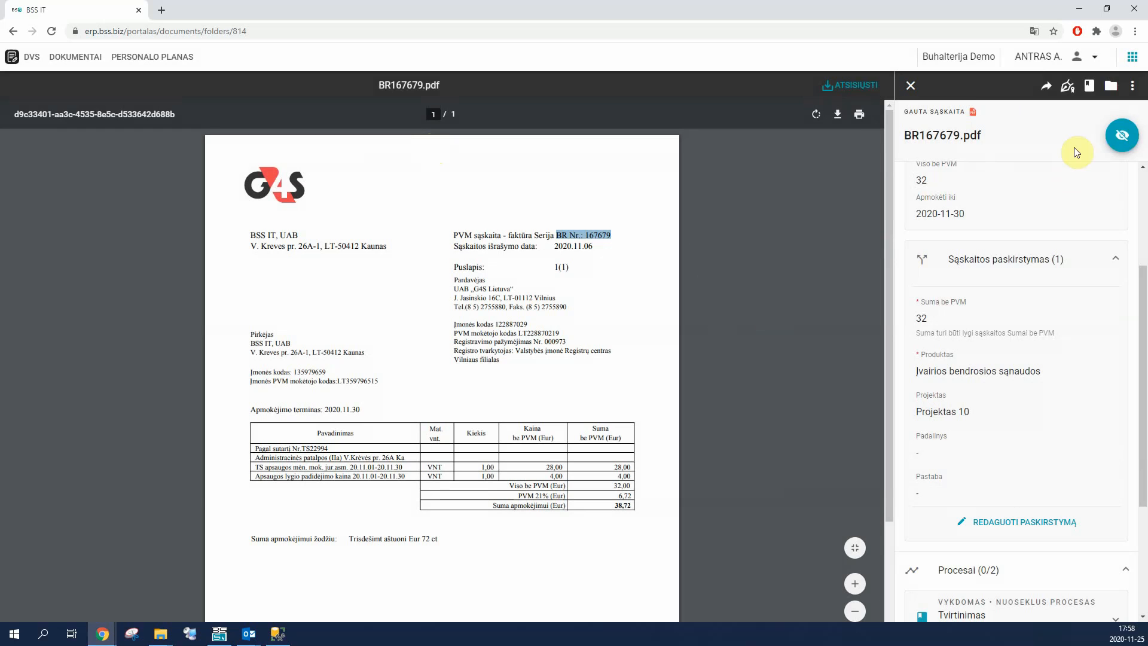
Step: Create an ERP invoice from the document BR167679.pdf
left_click(1132, 86)
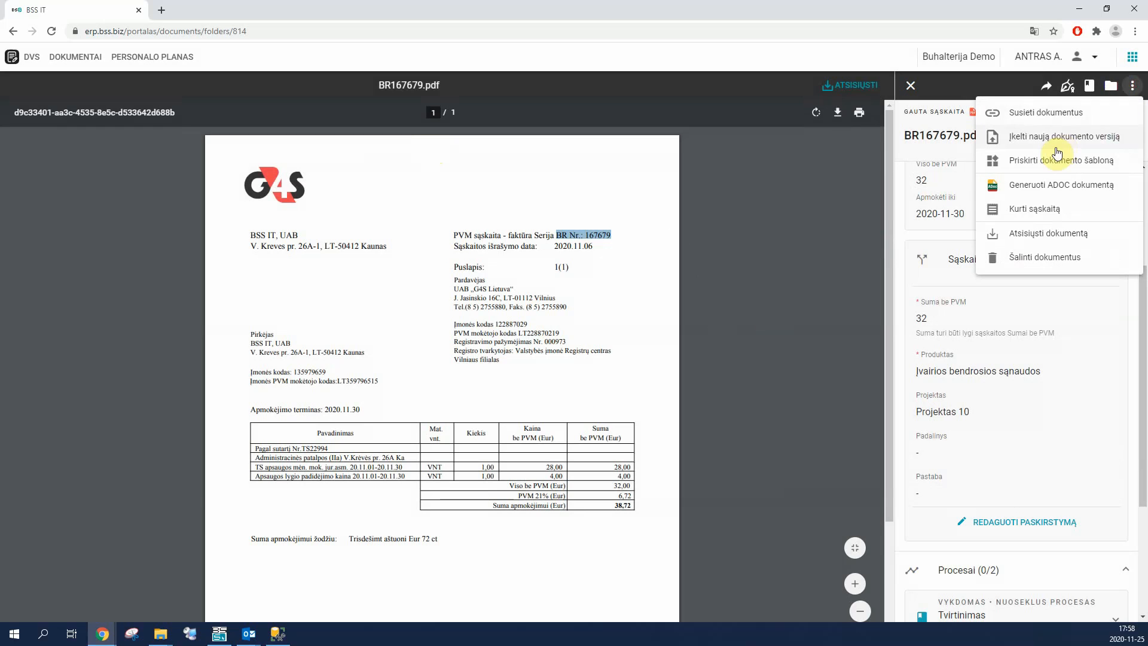
left_click(1029, 212)
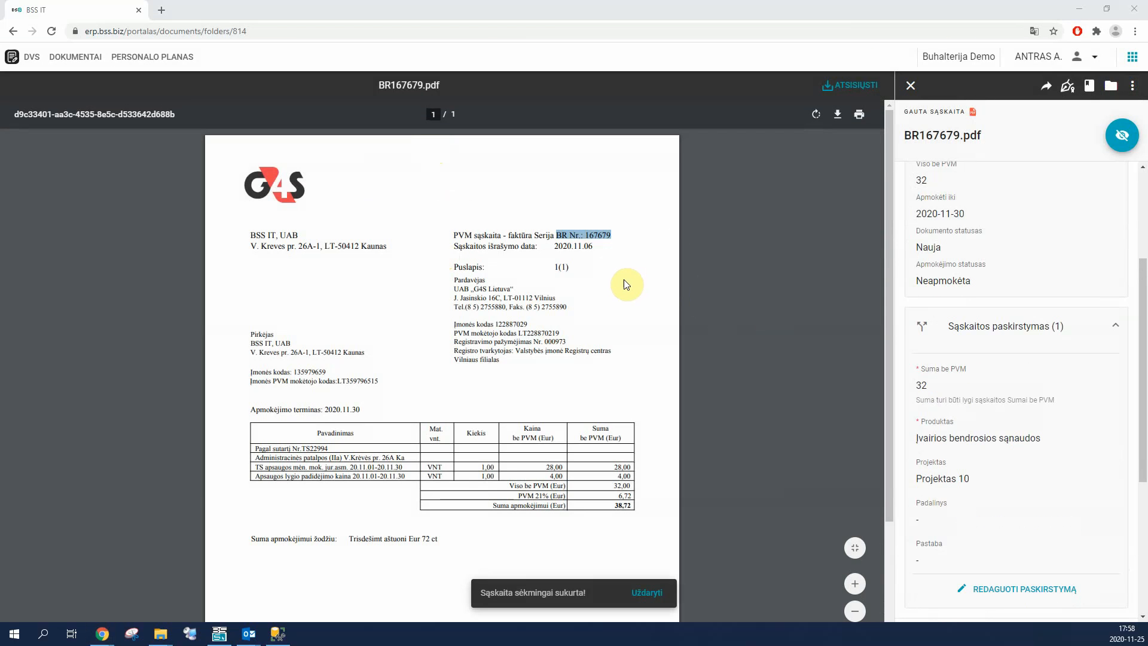
Step: Switch to the ERP, close the previously opened invoice, refresh the purchase list and open G4S Lietuva, UAB invoice BR67679
key("alt+Tab")
middle_click(243, 38)
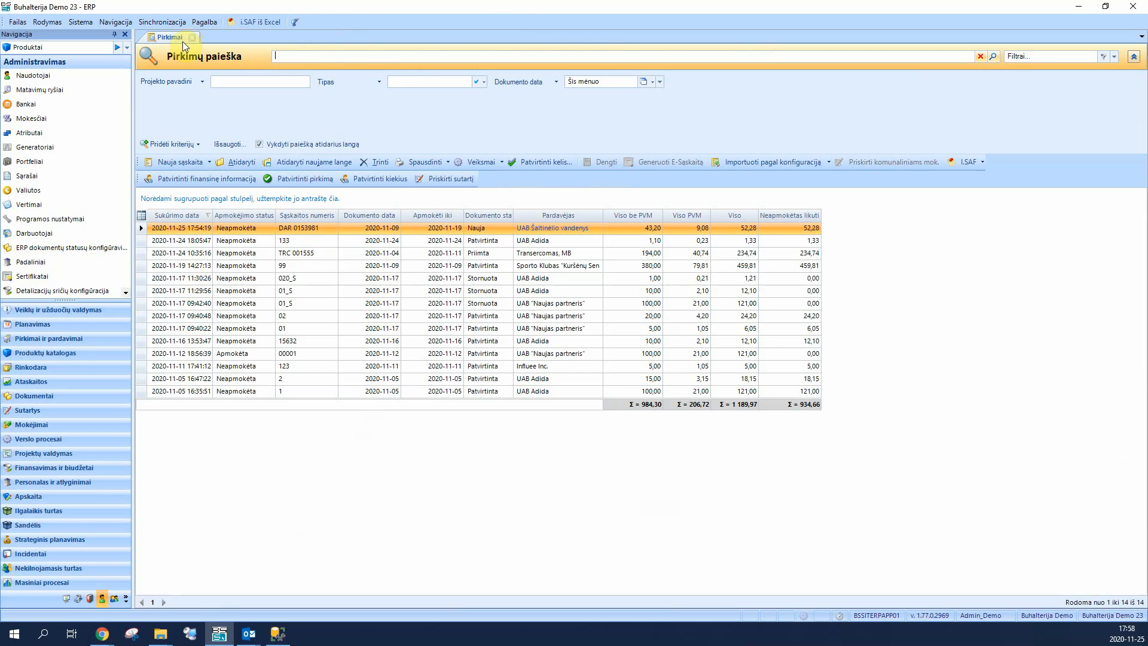
left_click(994, 58)
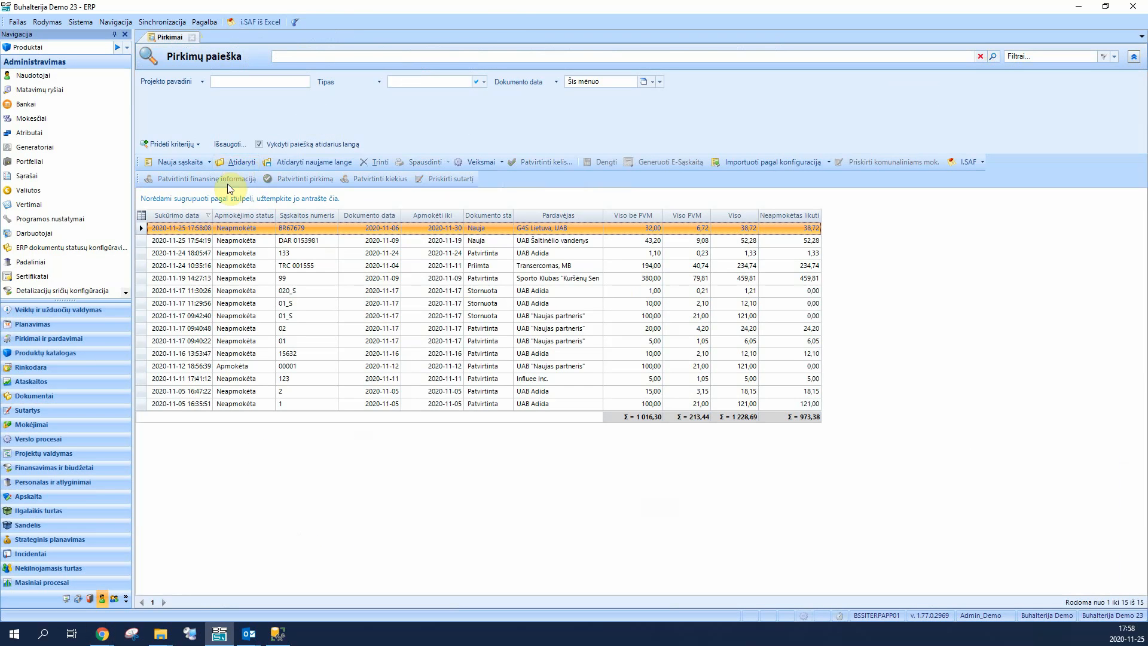
double_click(542, 229)
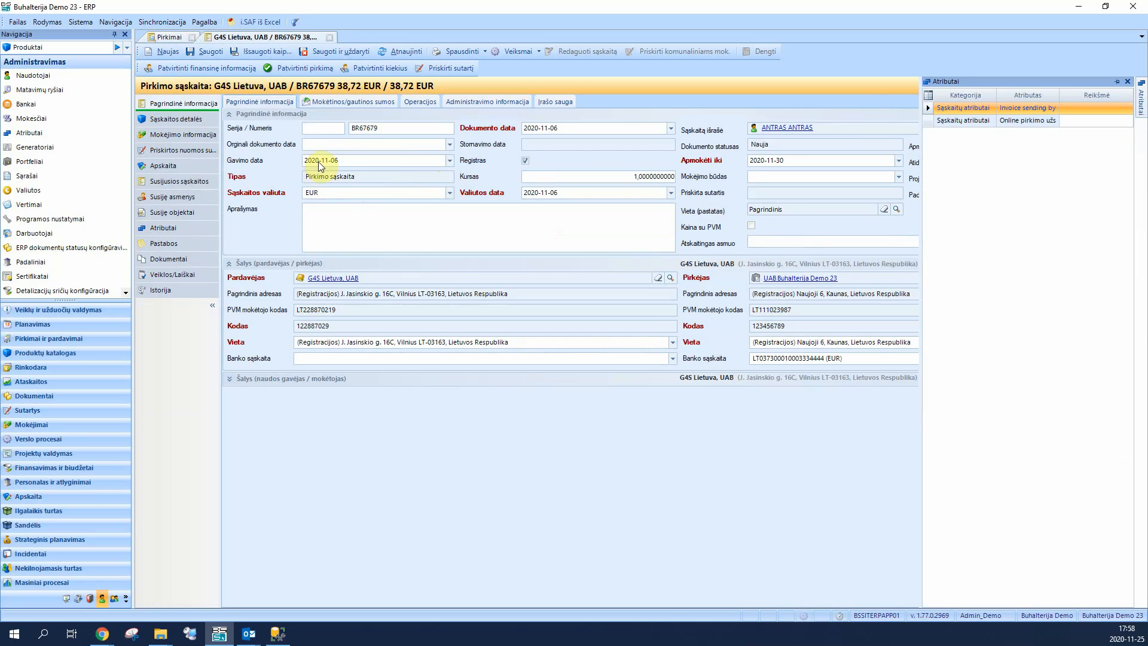
Step: Review the G4S invoice's detail lines and attached document, and confirm the purchase
left_click(179, 121)
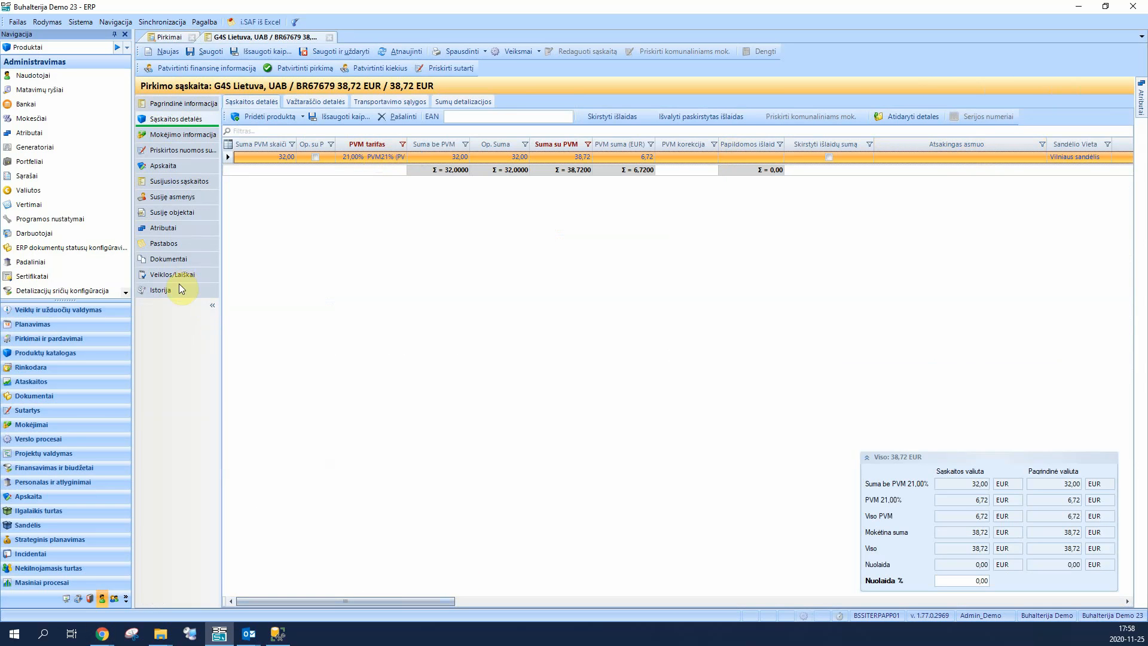
left_click(175, 262)
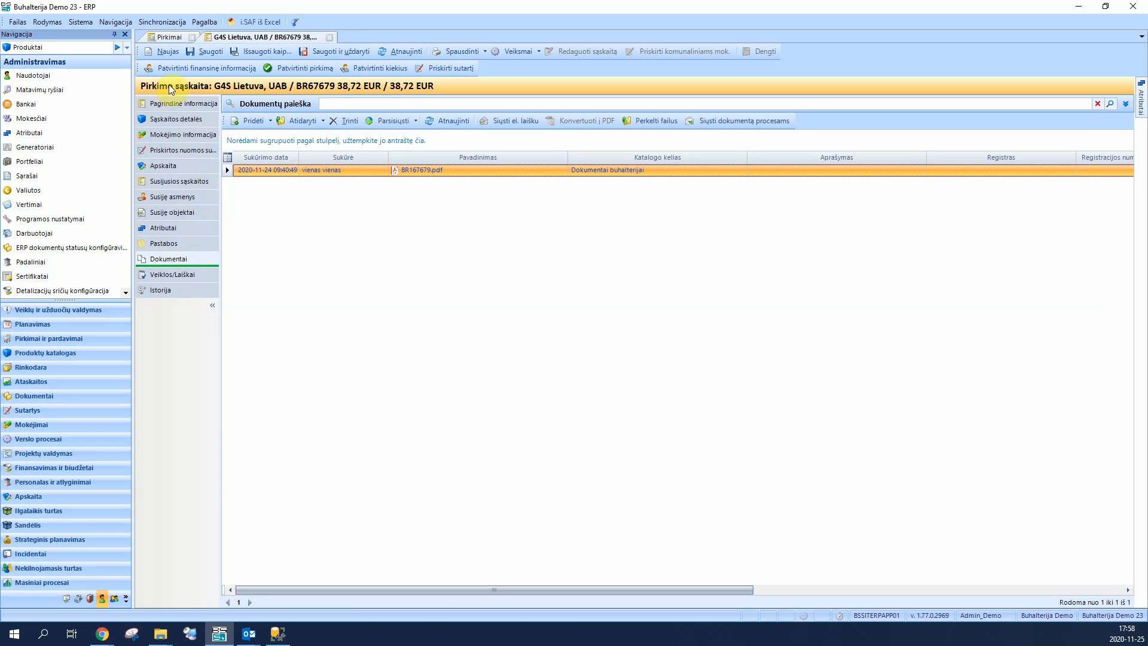
left_click(388, 157)
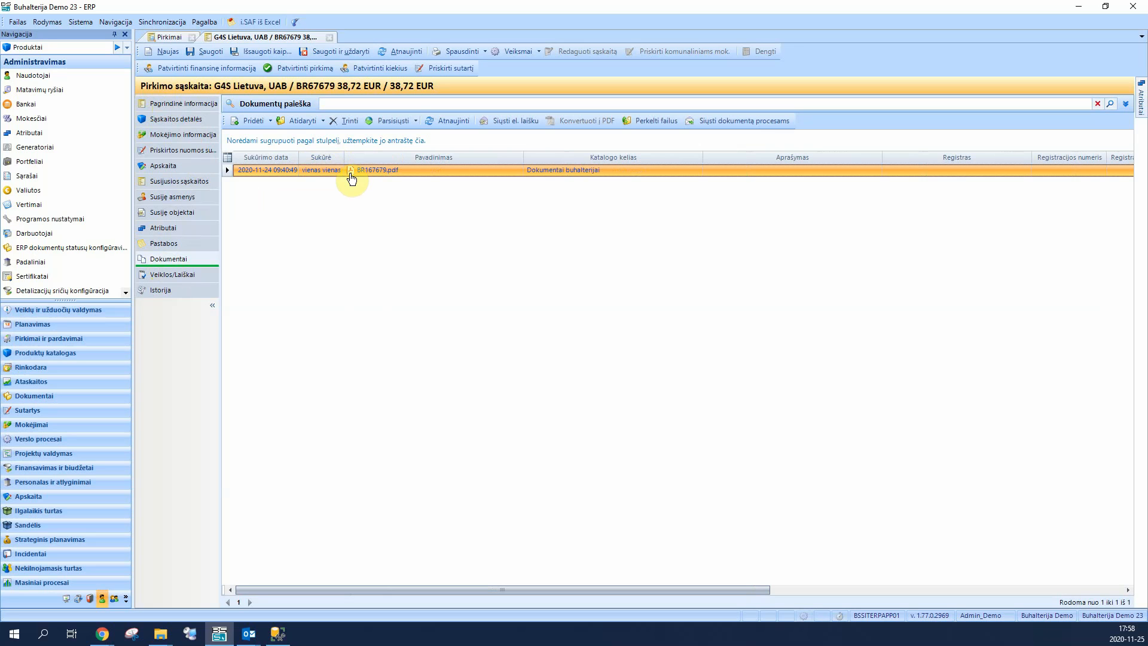
left_click(282, 70)
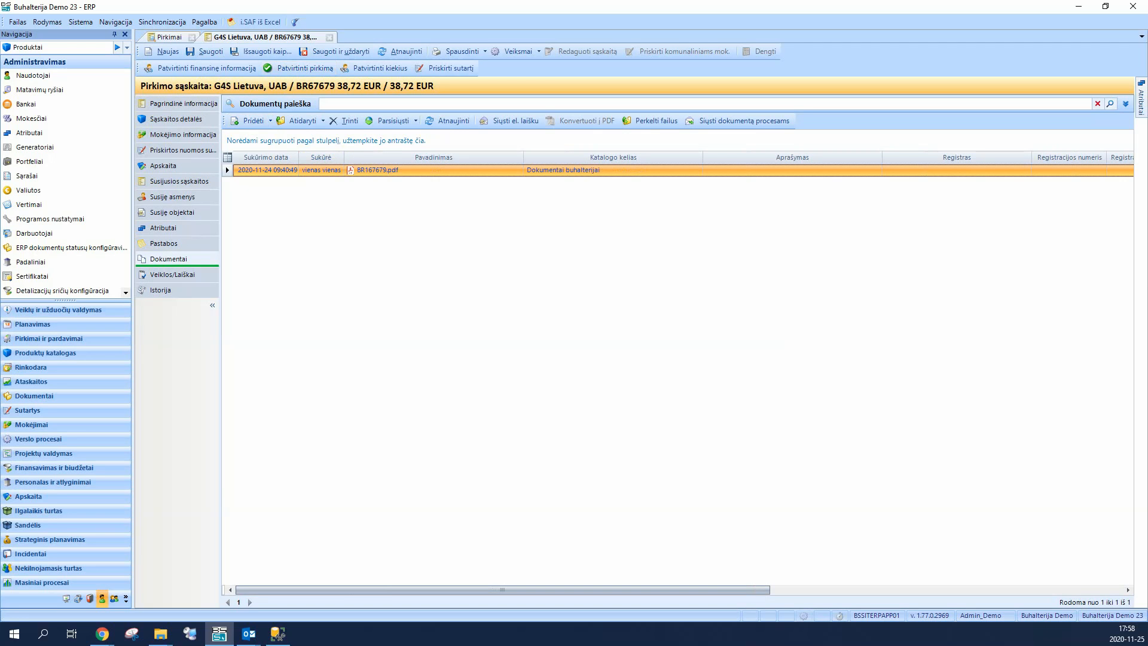